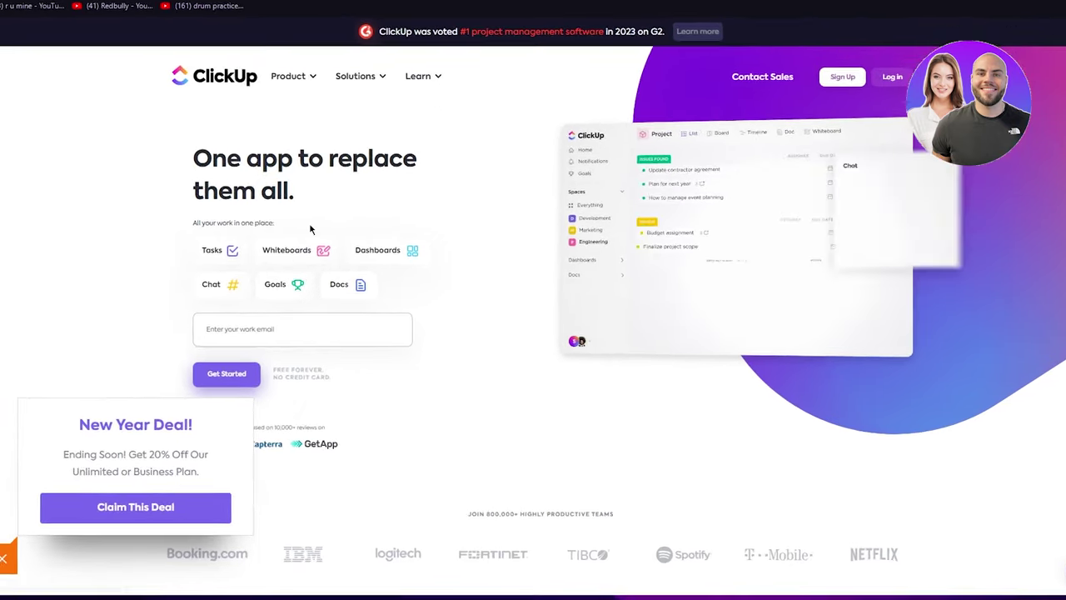
# Close the New Year Deal offer on the ClickUp homepage
pyautogui.scroll(-8, 157, 243)
pyautogui.scroll(4, 157, 243)
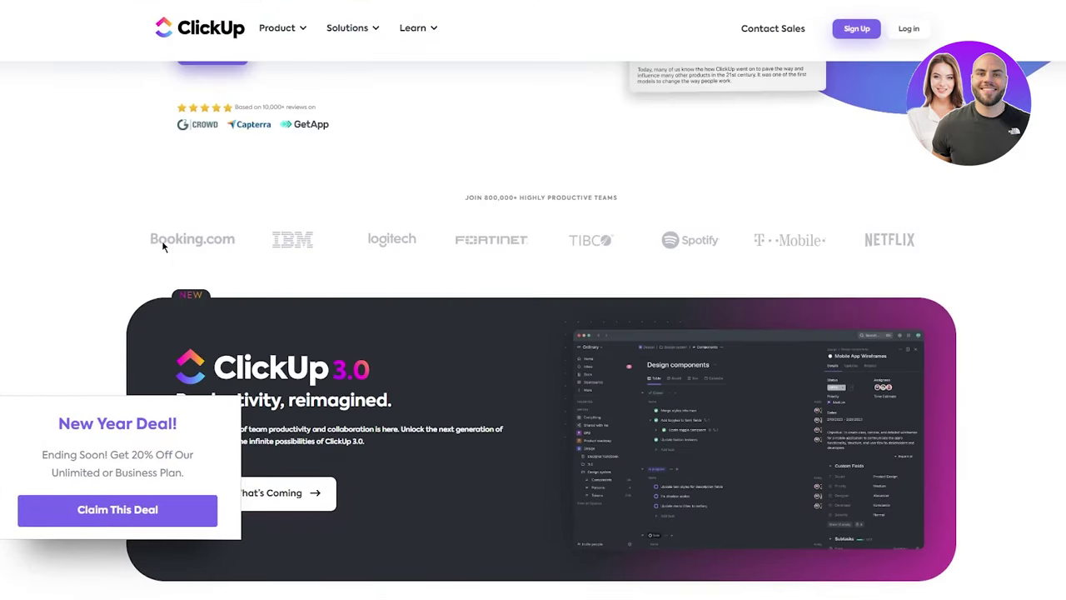
pyautogui.scroll(4, 163, 243)
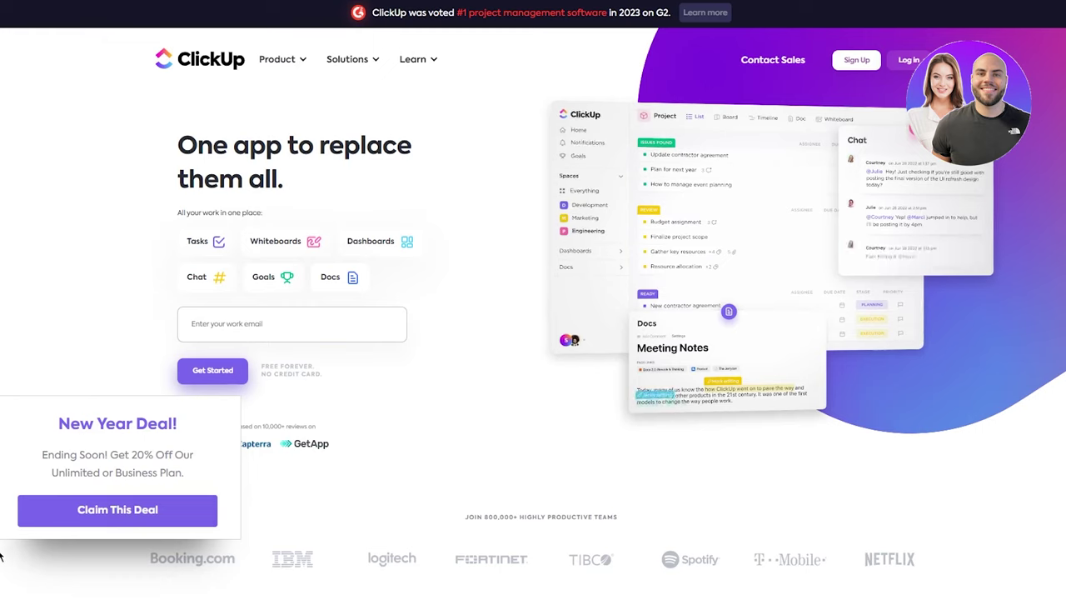
pyautogui.click(26, 311)
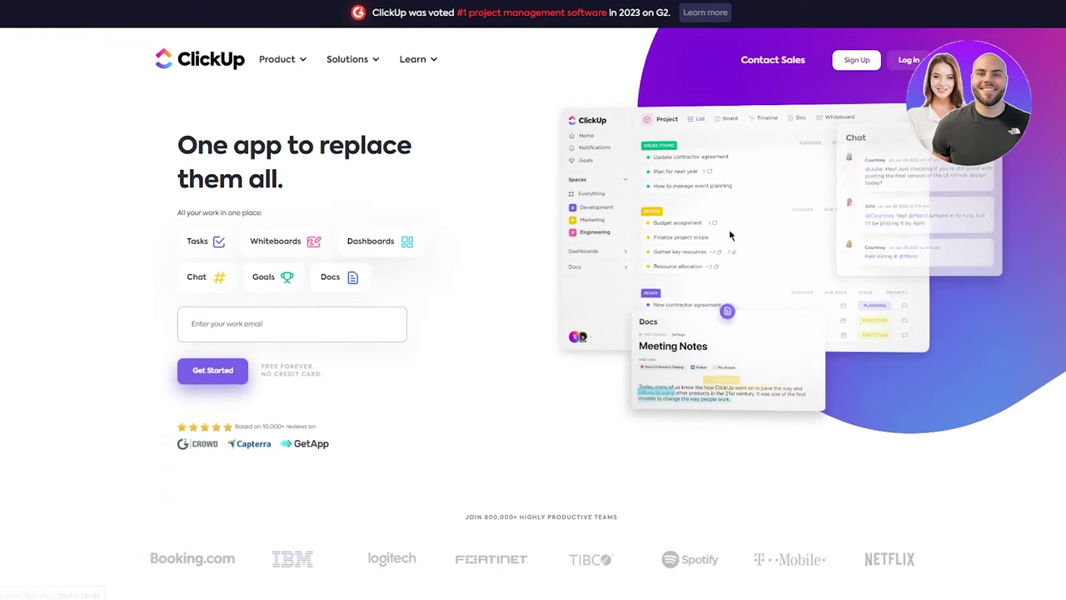
# Highlight and read the hero headline and introduction text down to the email field
pyautogui.moveTo(197, 143); pyautogui.dragTo(504, 221)
pyautogui.click(141, 159)
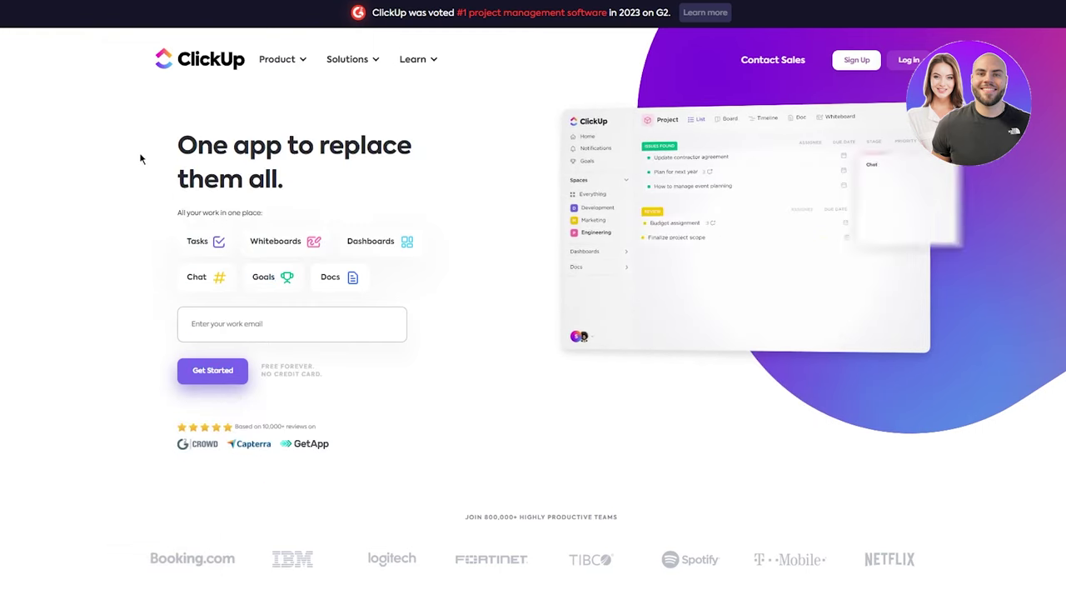
pyautogui.moveTo(130, 198); pyautogui.dragTo(460, 317)
pyautogui.click(460, 317)
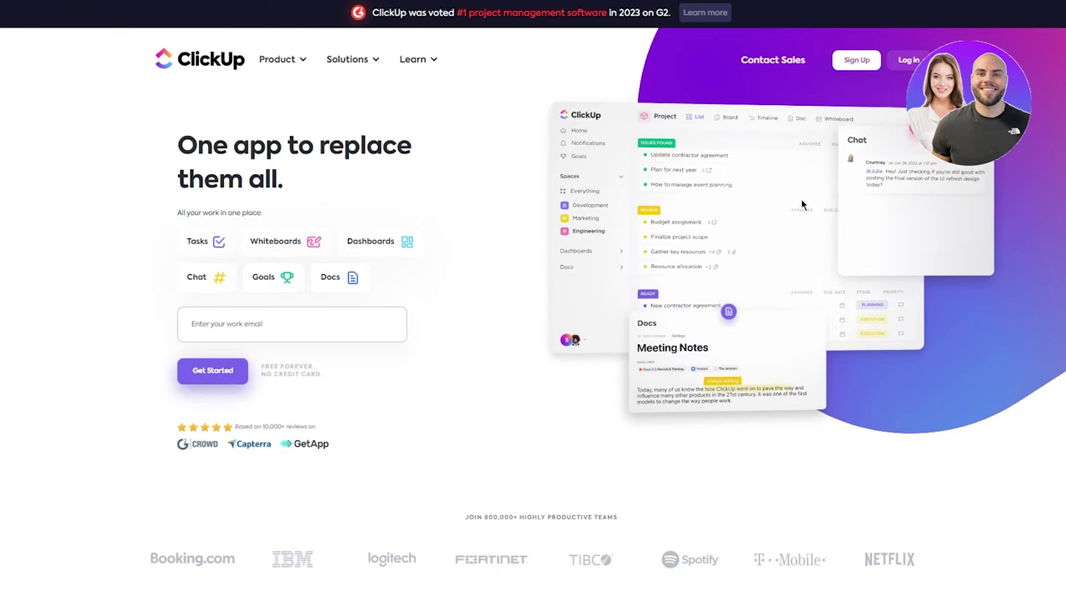
pyautogui.scroll(-10, 130, 231)
pyautogui.scroll(5, 130, 231)
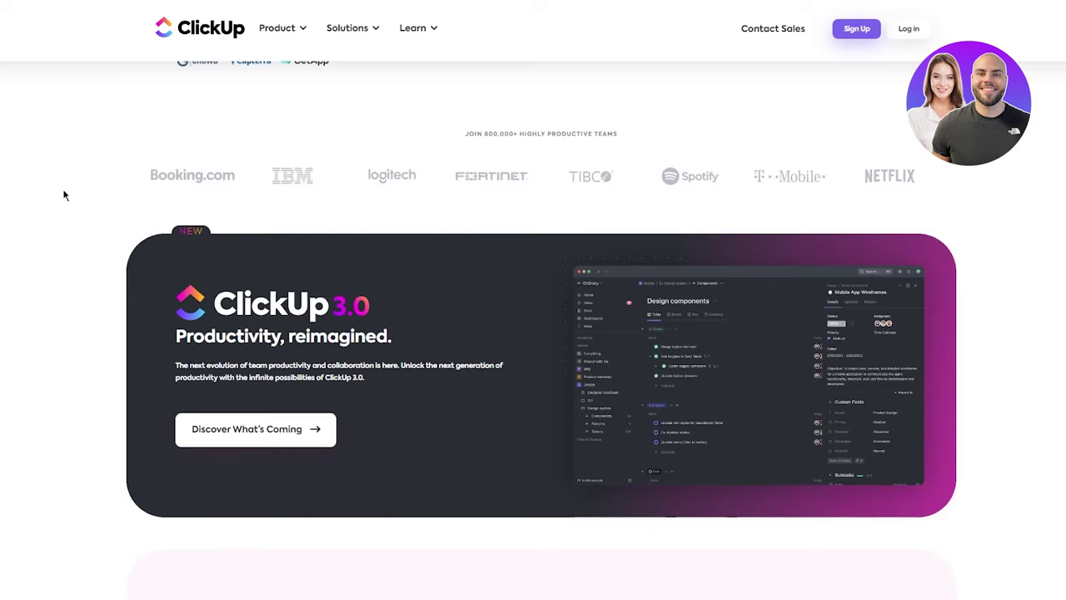
# Read through the logos row and the ClickUp 3.0 banner tagline and description
pyautogui.moveTo(63, 195); pyautogui.dragTo(757, 381)
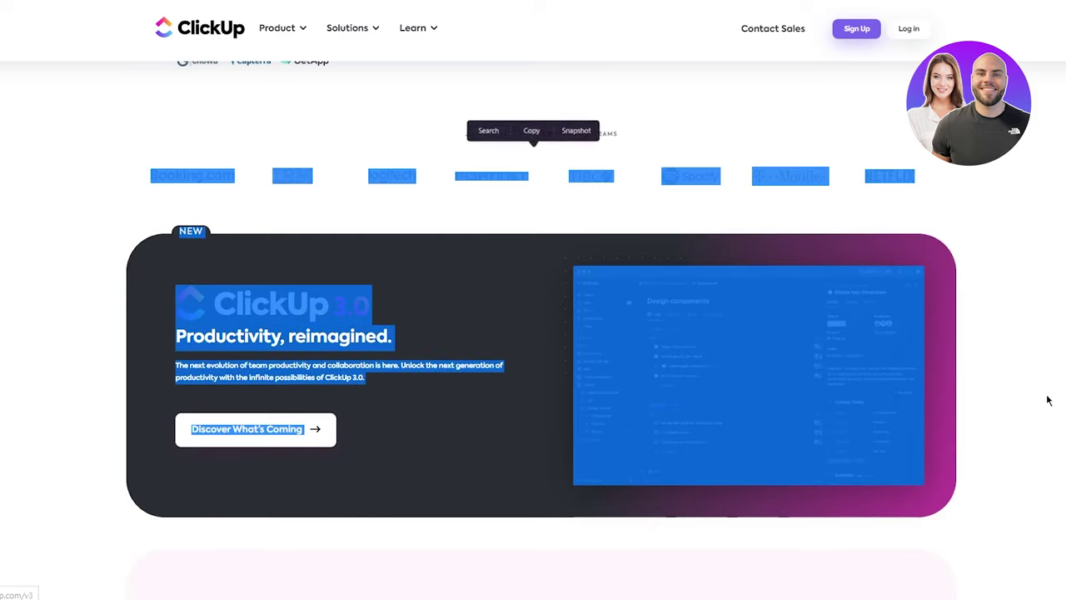
pyautogui.click(55, 276)
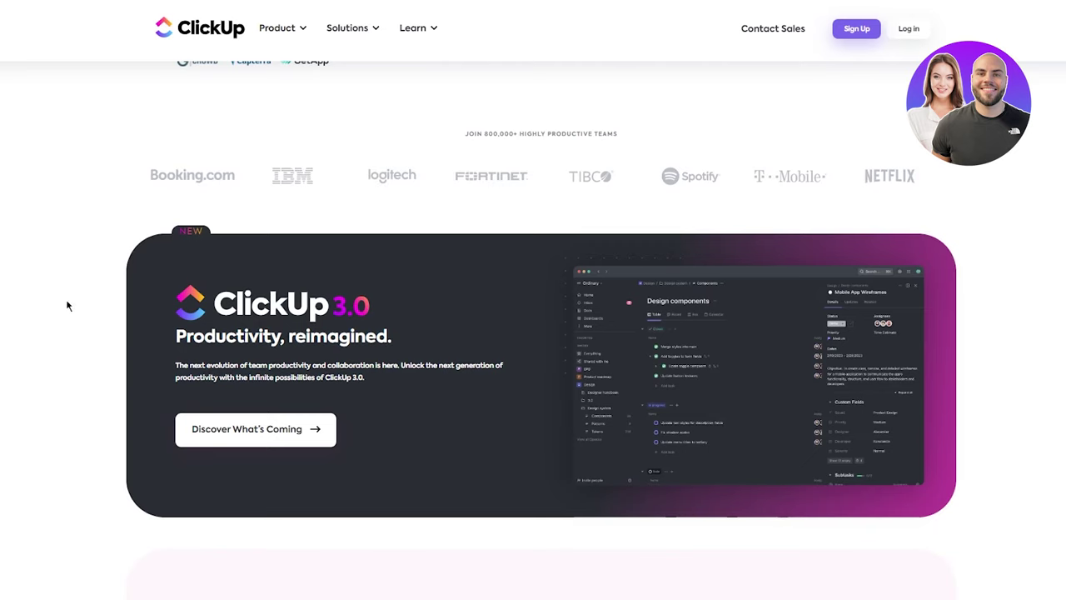
pyautogui.moveTo(142, 258); pyautogui.dragTo(971, 387)
pyautogui.click(971, 386)
pyautogui.moveTo(188, 338); pyautogui.dragTo(441, 357)
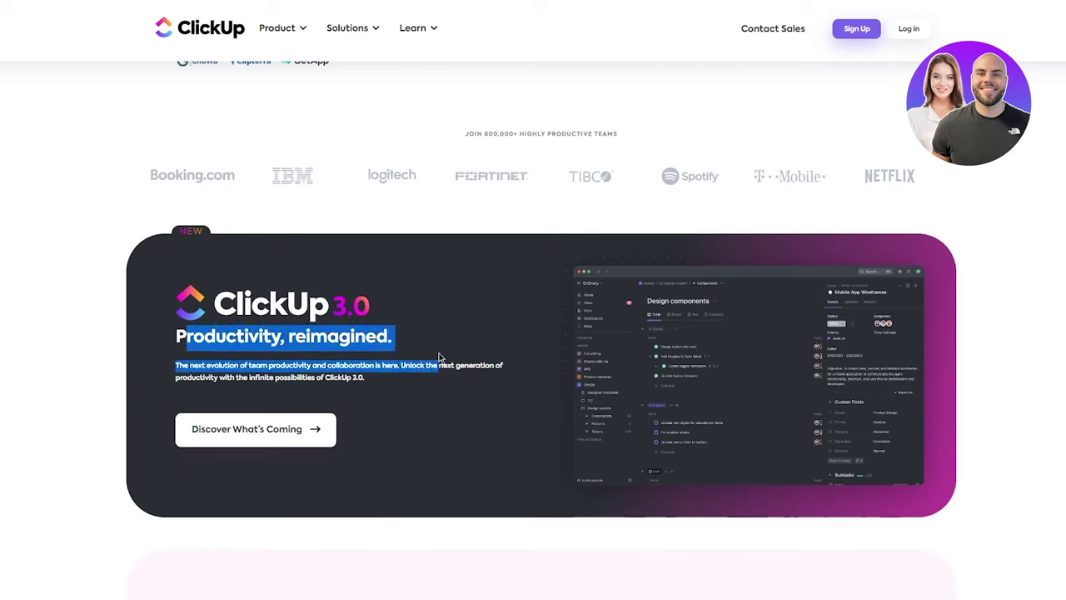
pyautogui.click(78, 247)
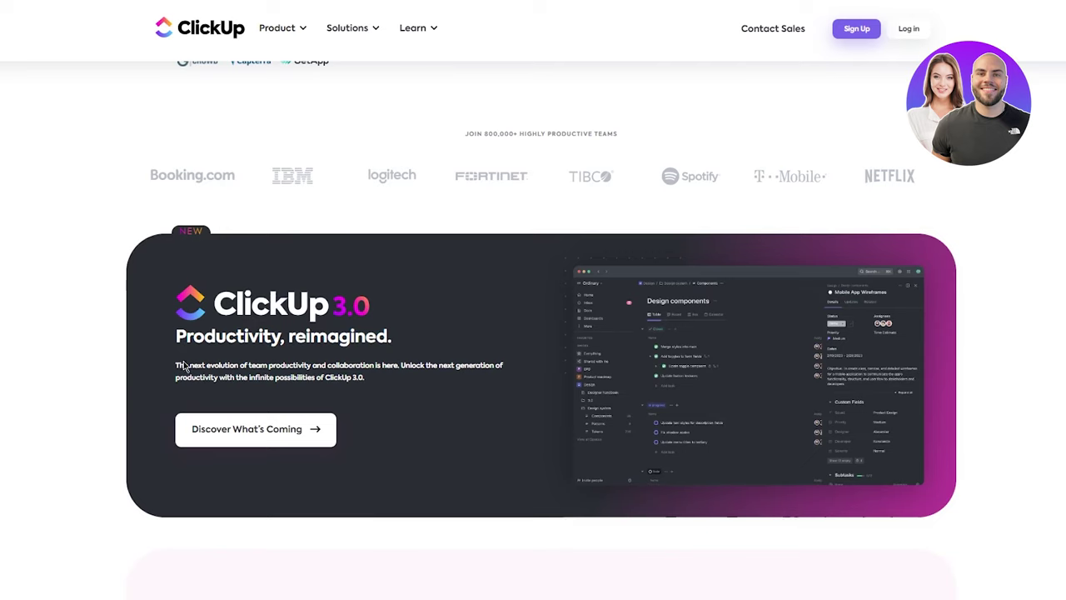
pyautogui.moveTo(177, 367); pyautogui.dragTo(400, 395)
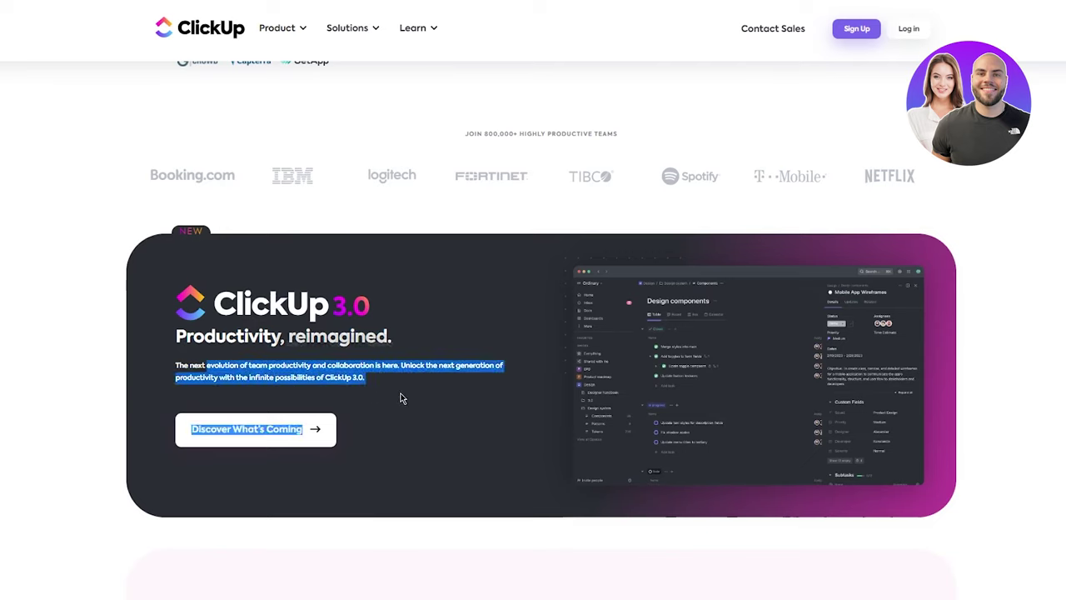
pyautogui.click(80, 291)
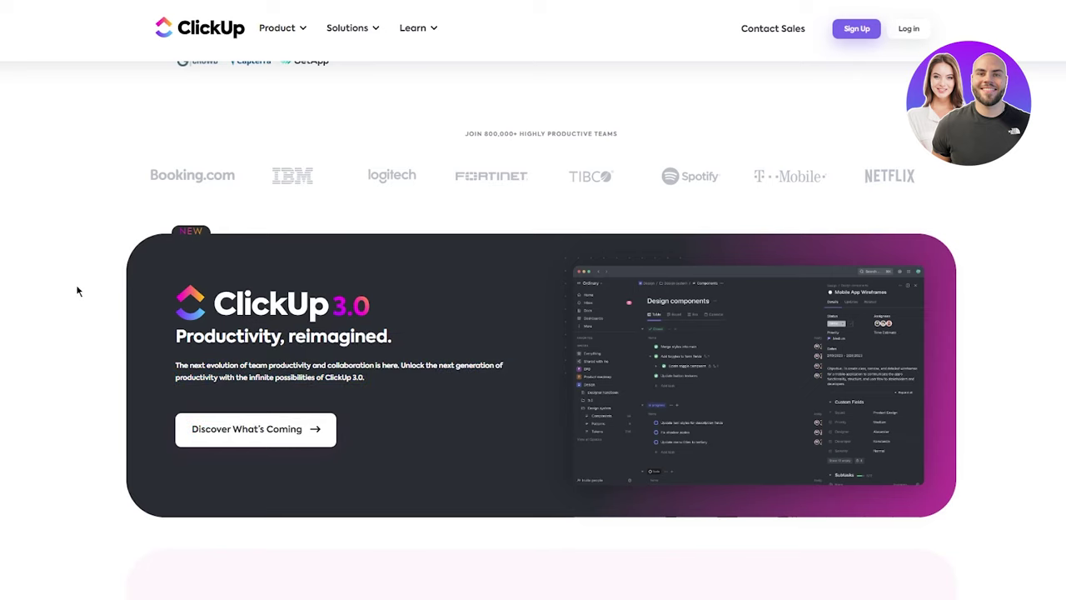
pyautogui.moveTo(416, 363); pyautogui.dragTo(555, 433)
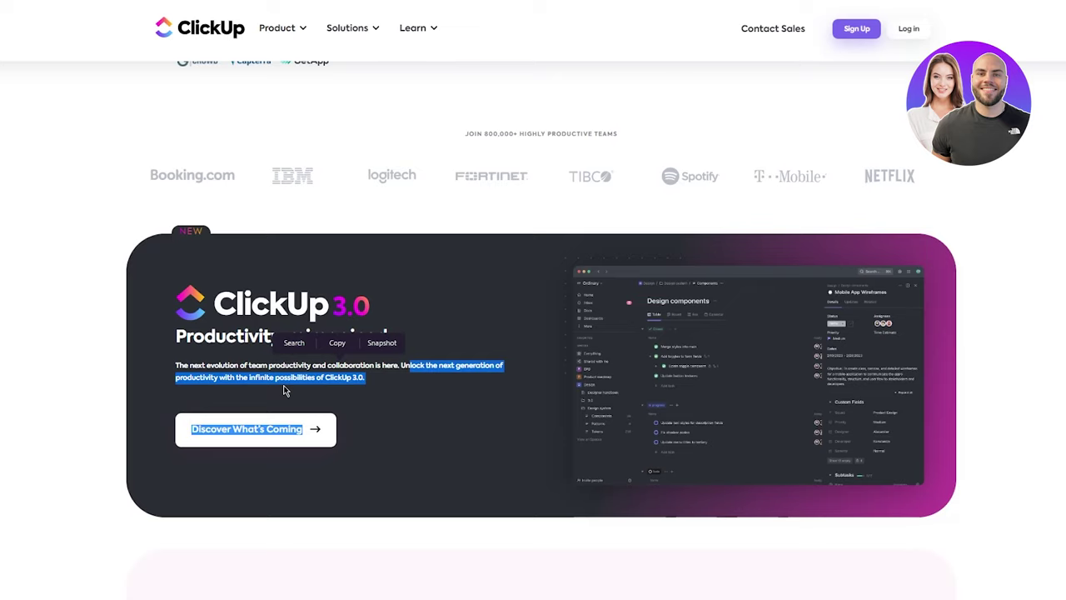
pyautogui.click(95, 266)
# Scroll through the homepage sections and return to the 'One app to replace them all' hero
pyautogui.scroll(-10, 94, 266)
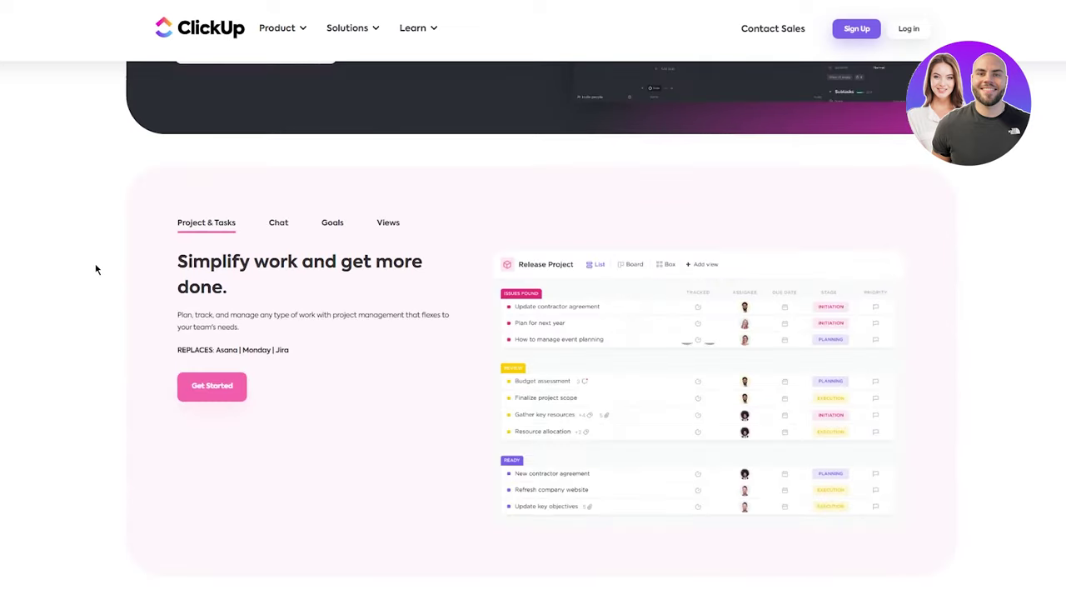
pyautogui.scroll(10, 96, 269)
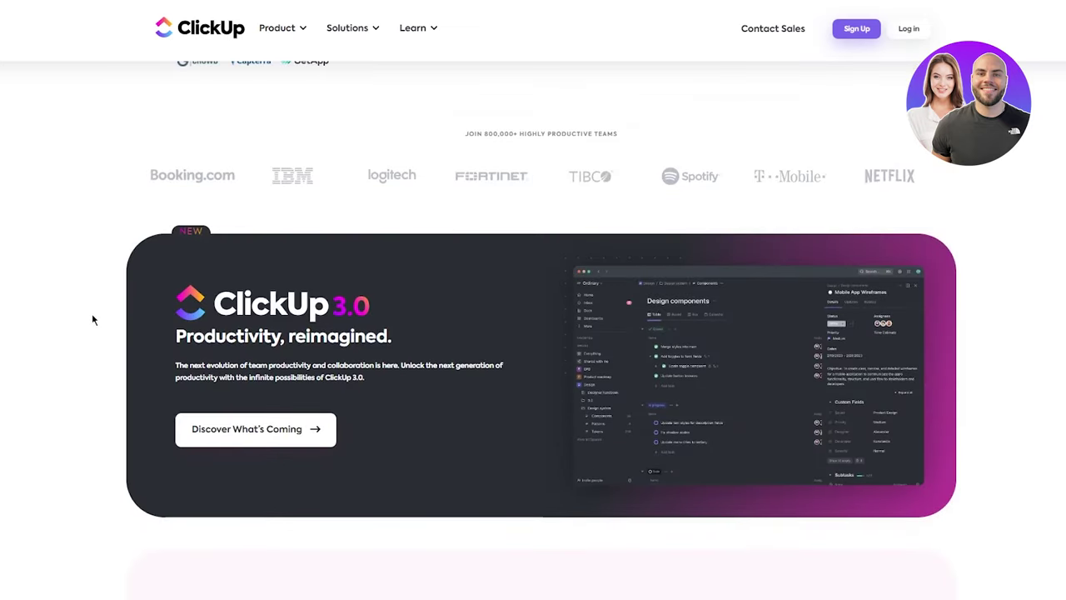
pyautogui.moveTo(143, 163); pyautogui.dragTo(945, 325)
pyautogui.click(945, 325)
pyautogui.scroll(-14, 989, 324)
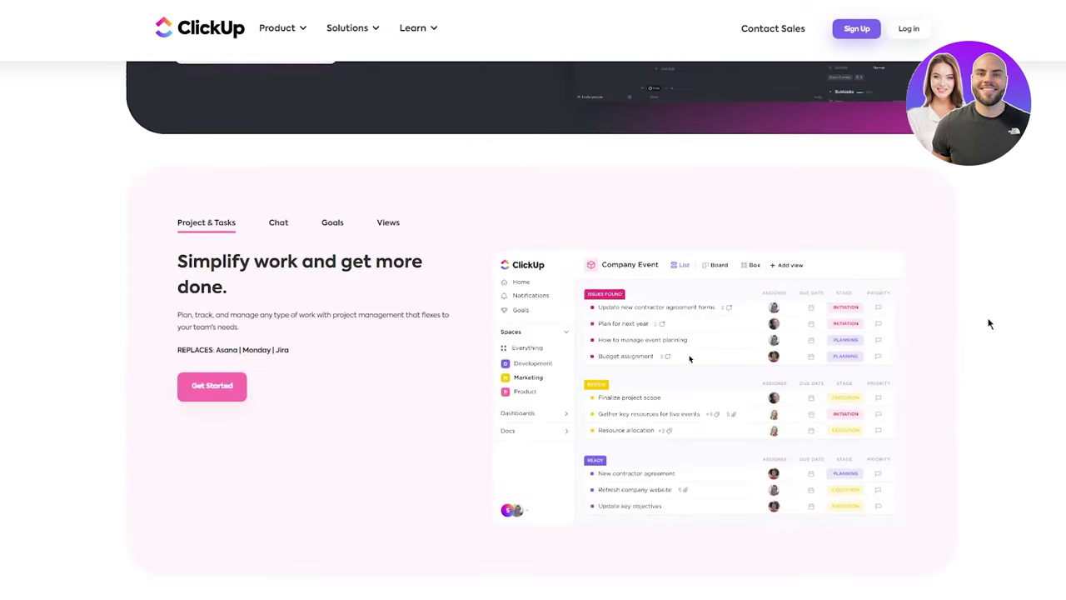
pyautogui.scroll(20, 989, 324)
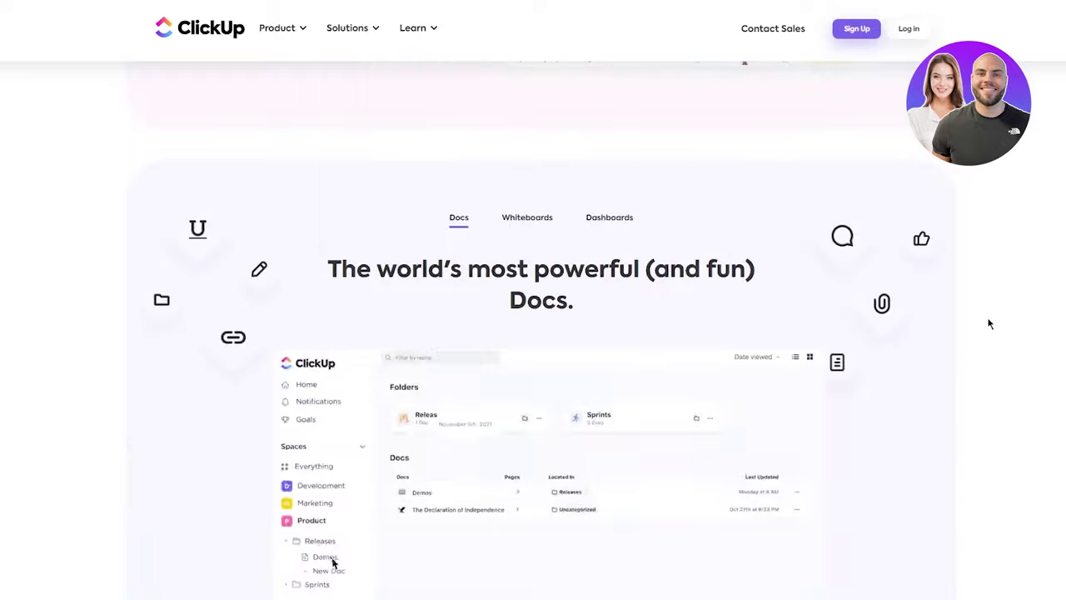
pyautogui.scroll(-6, 989, 320)
pyautogui.scroll(-15, 989, 324)
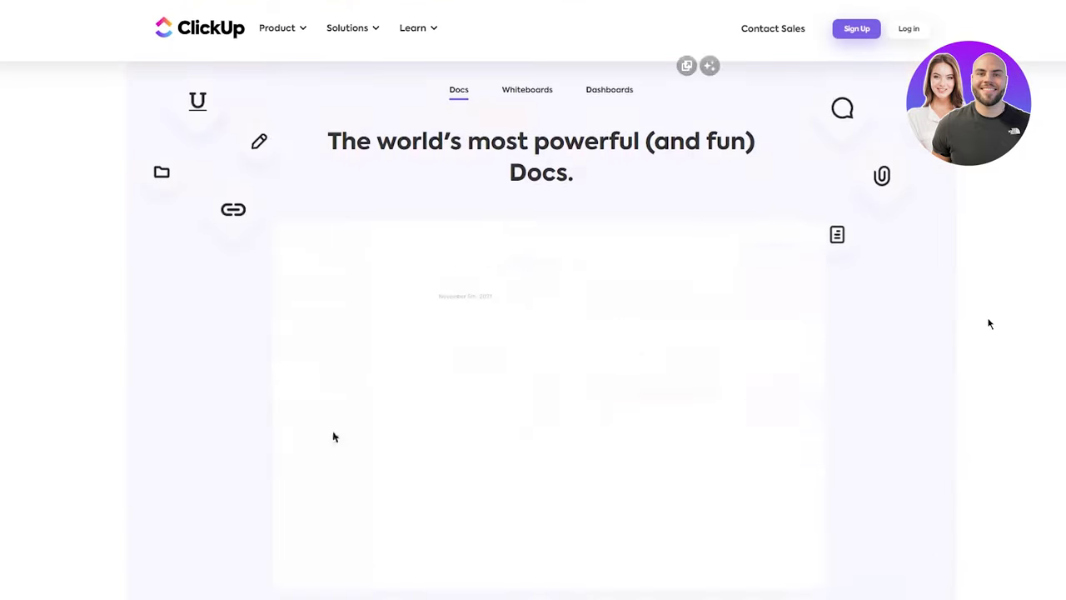
pyautogui.scroll(-5, 140, 317)
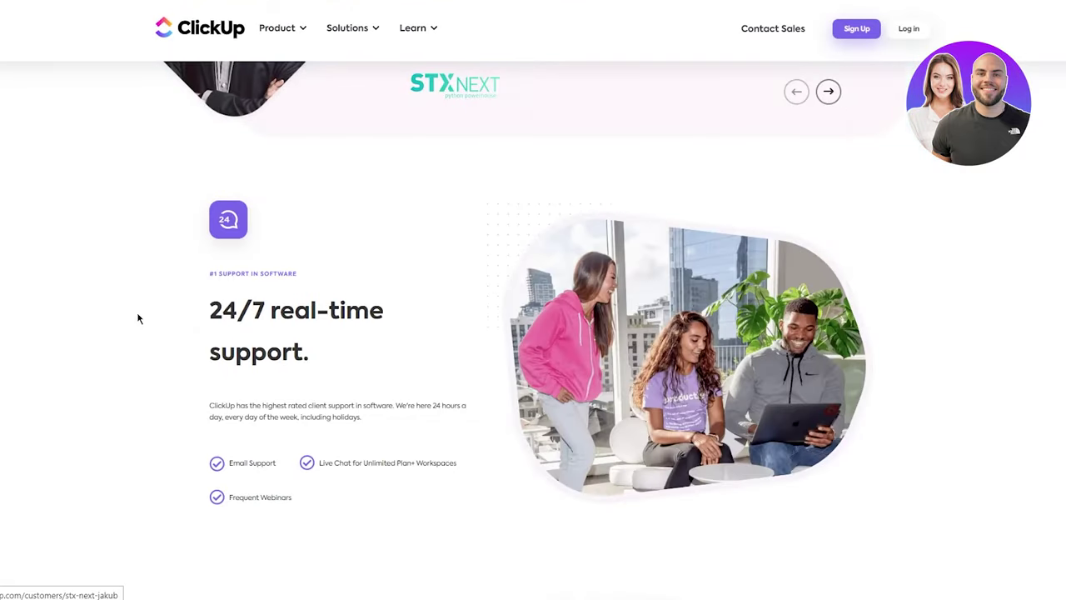
pyautogui.scroll(15, 140, 319)
pyautogui.scroll(10, 140, 318)
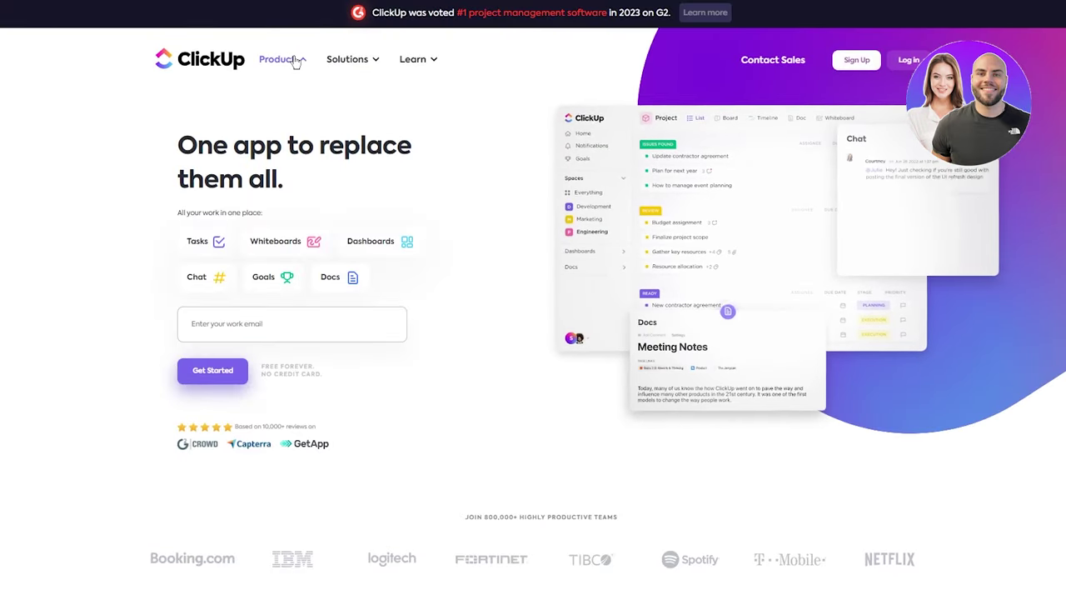
pyautogui.moveTo(295, 63)
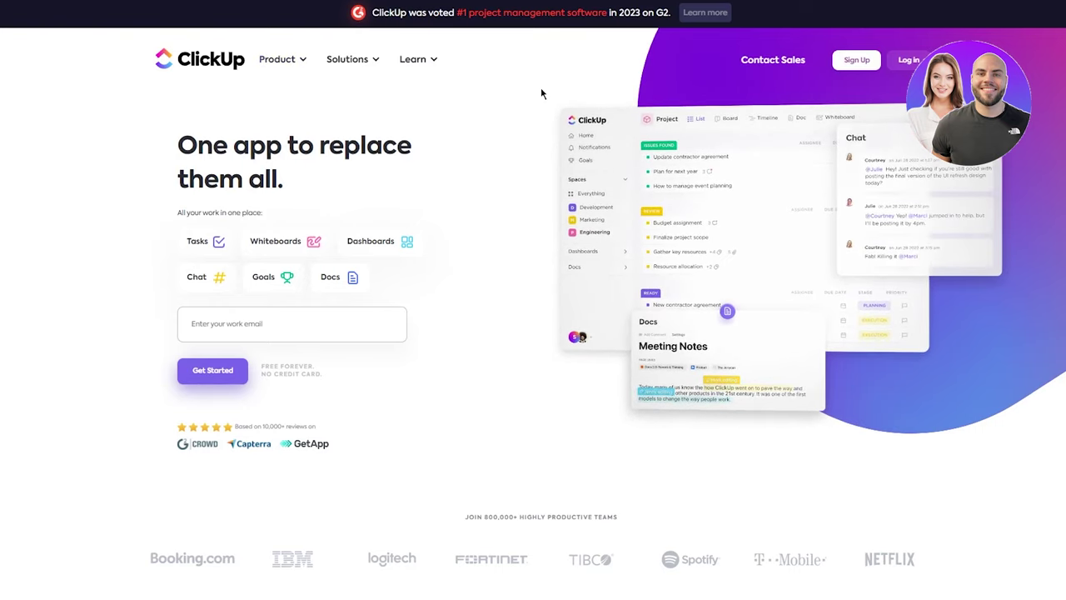
pyautogui.click(788, 63)
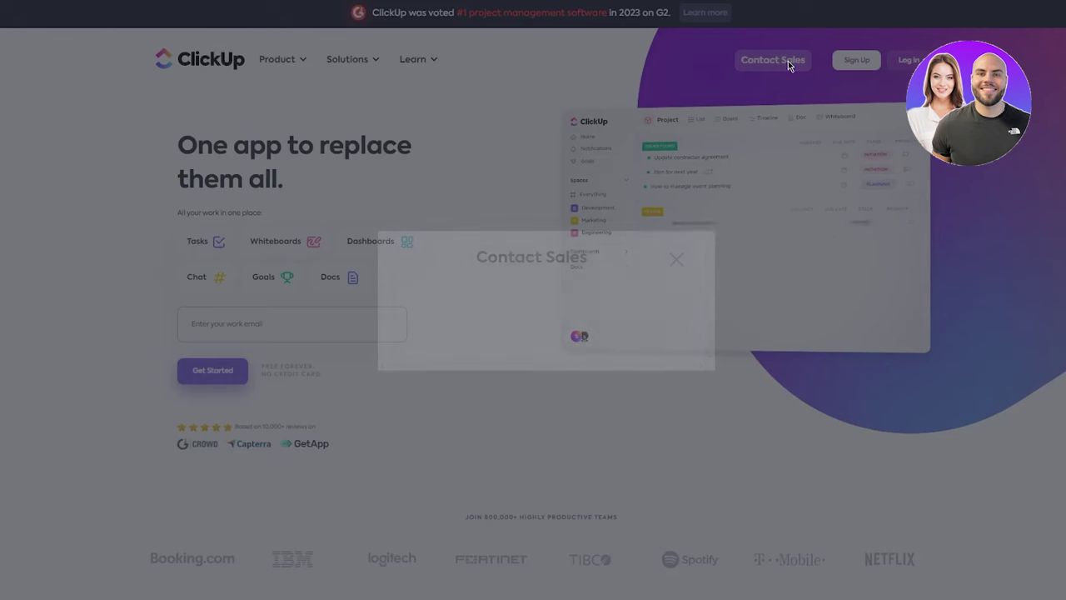
pyautogui.click(677, 259)
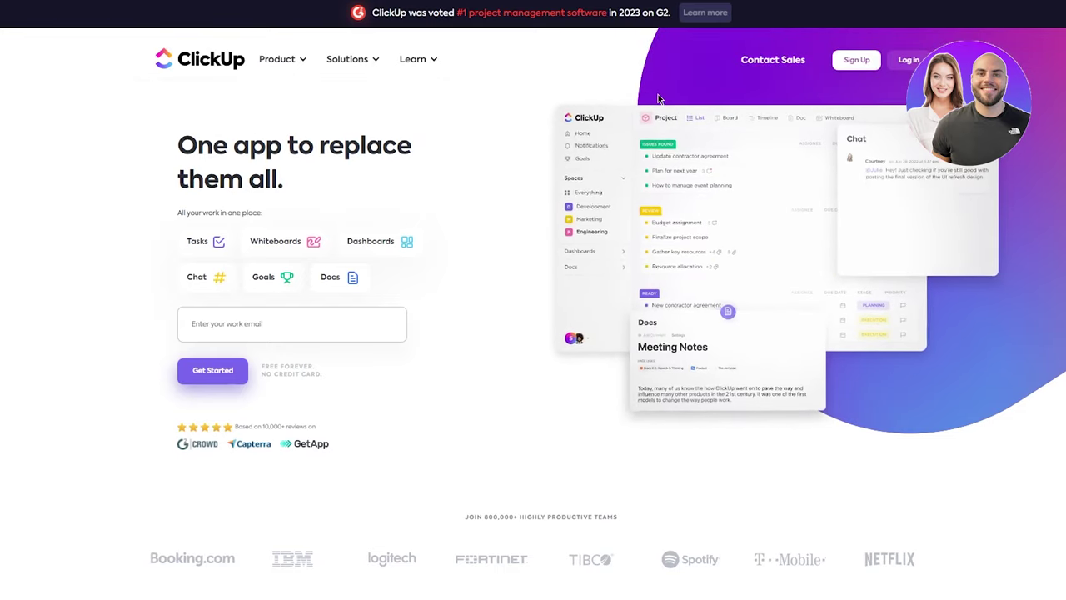
pyautogui.click(406, 66)
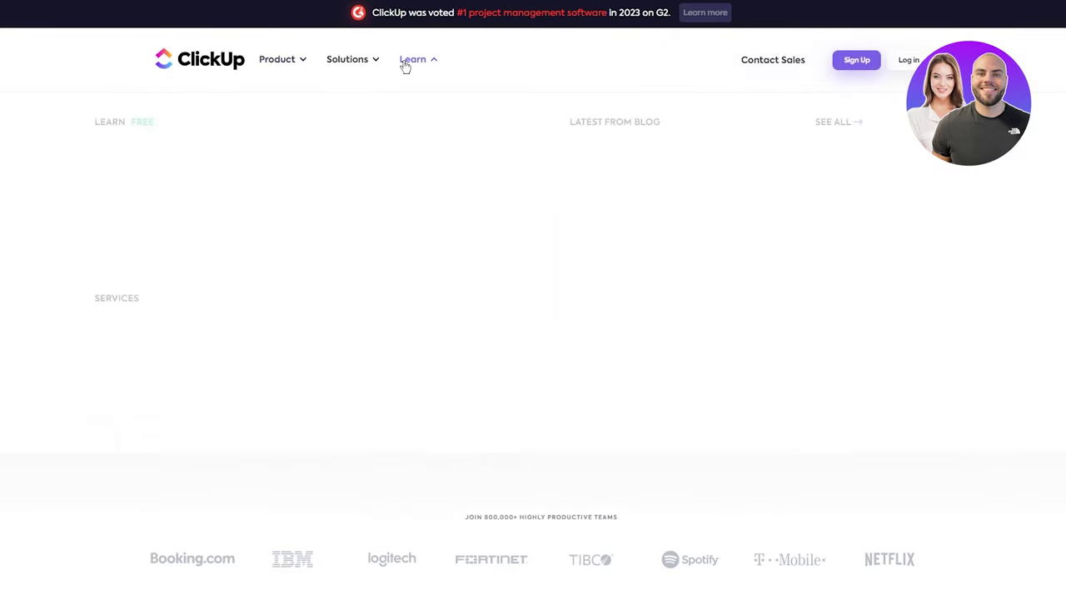
pyautogui.click(260, 63)
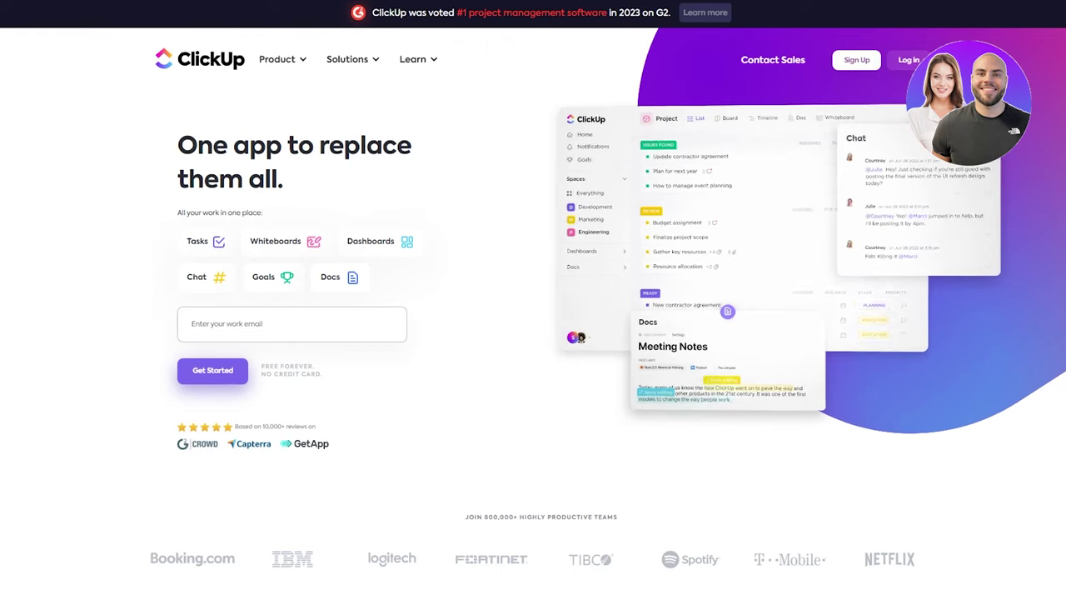
# Focus ClickUp's work-email field and copy the temporary address from the Temp Mail inbox
pyautogui.click(247, 333)
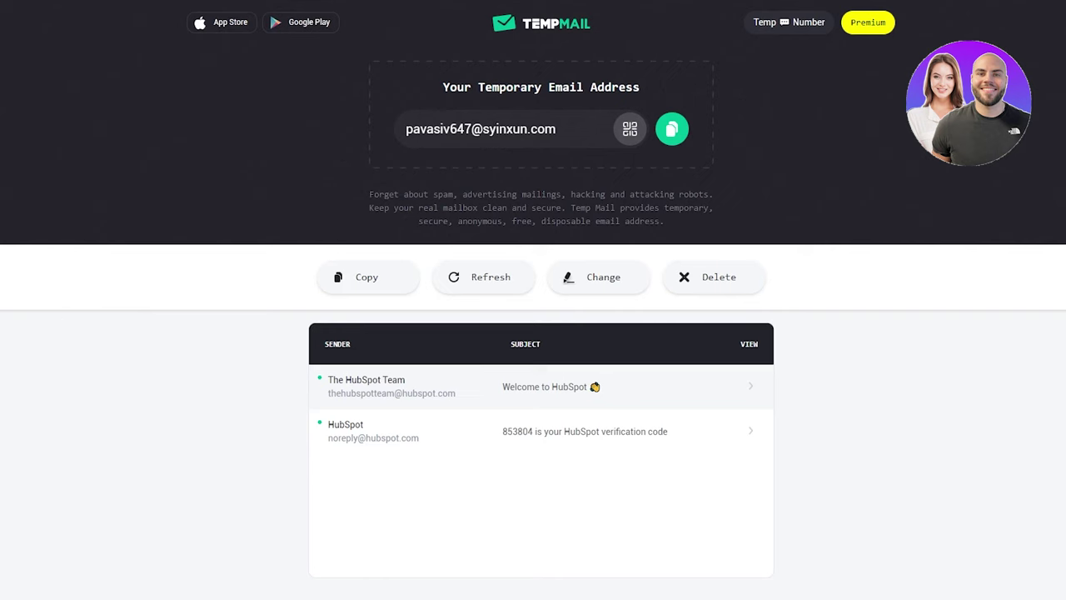
pyautogui.click(671, 129)
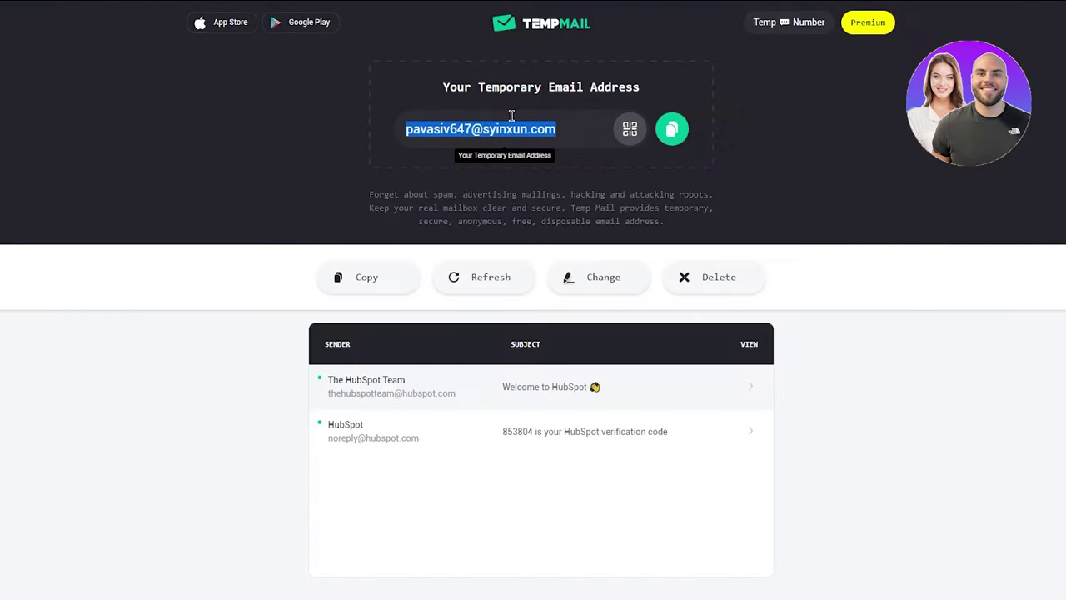
pyautogui.click(674, 128)
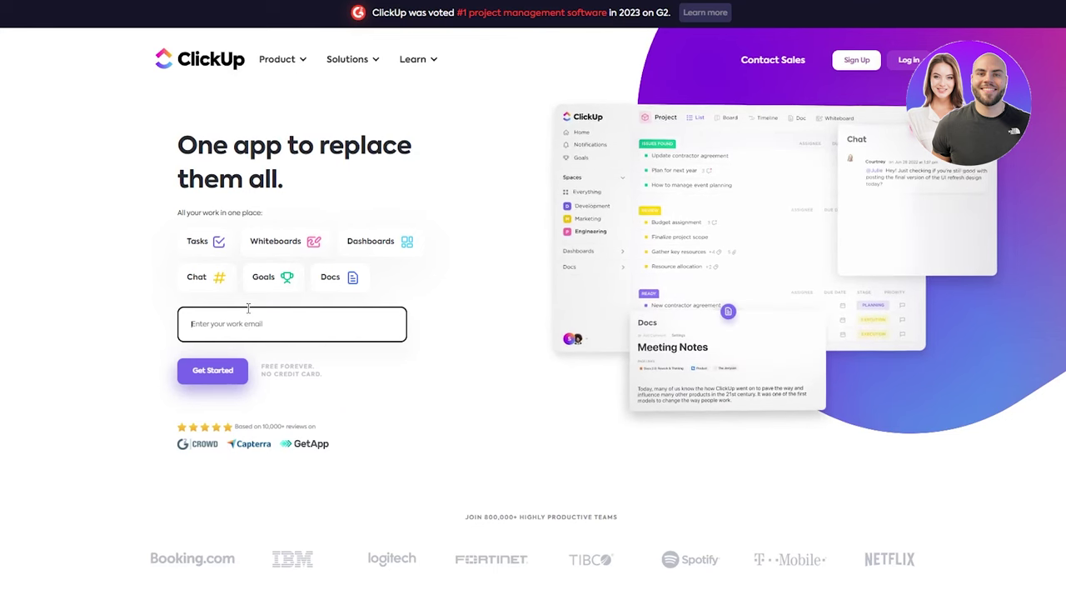
# Sign up with the pasted temporary email, the user's full name and a password, and submit
pyautogui.hotkey('ctrl', 'v')
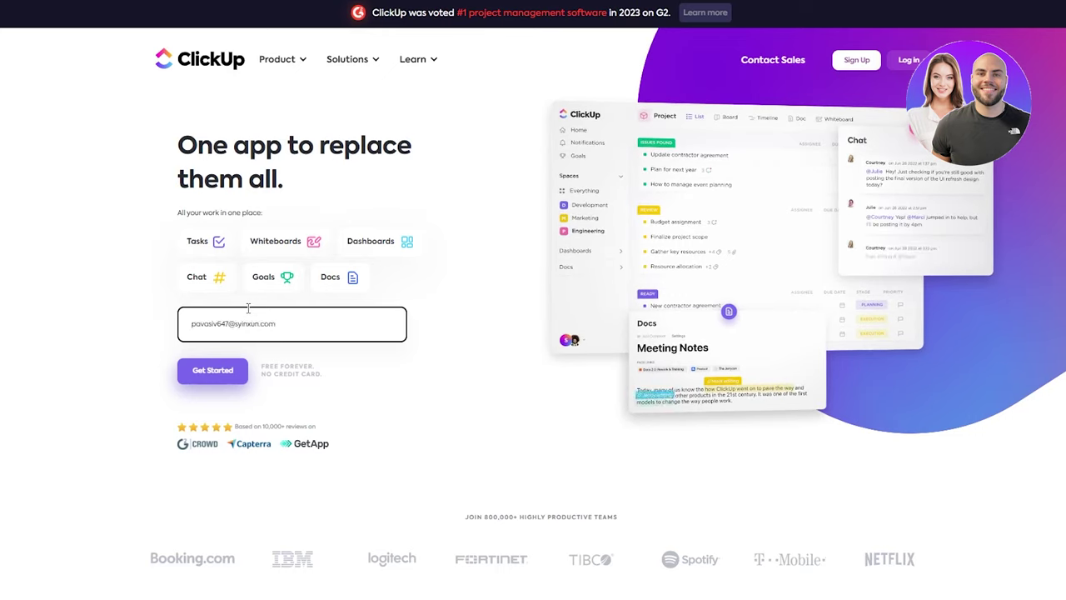
pyautogui.click(219, 372)
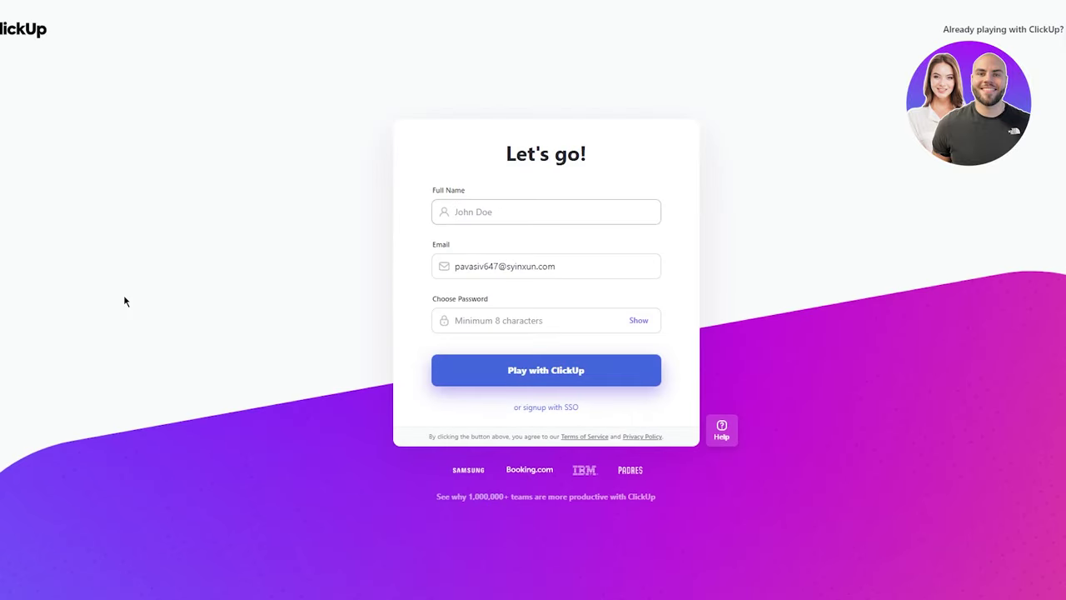
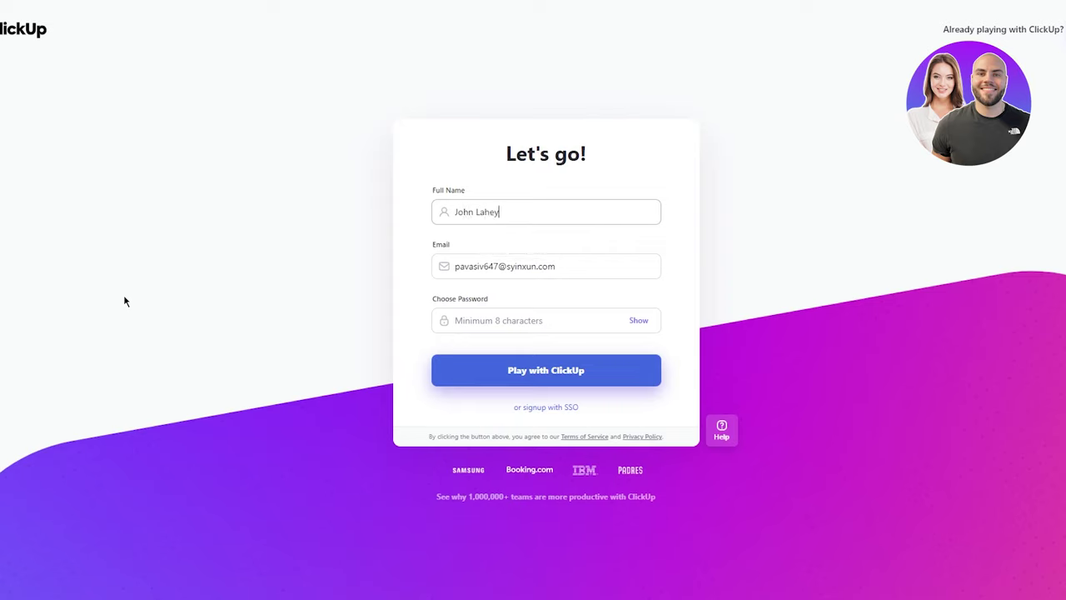
pyautogui.click(516, 314)
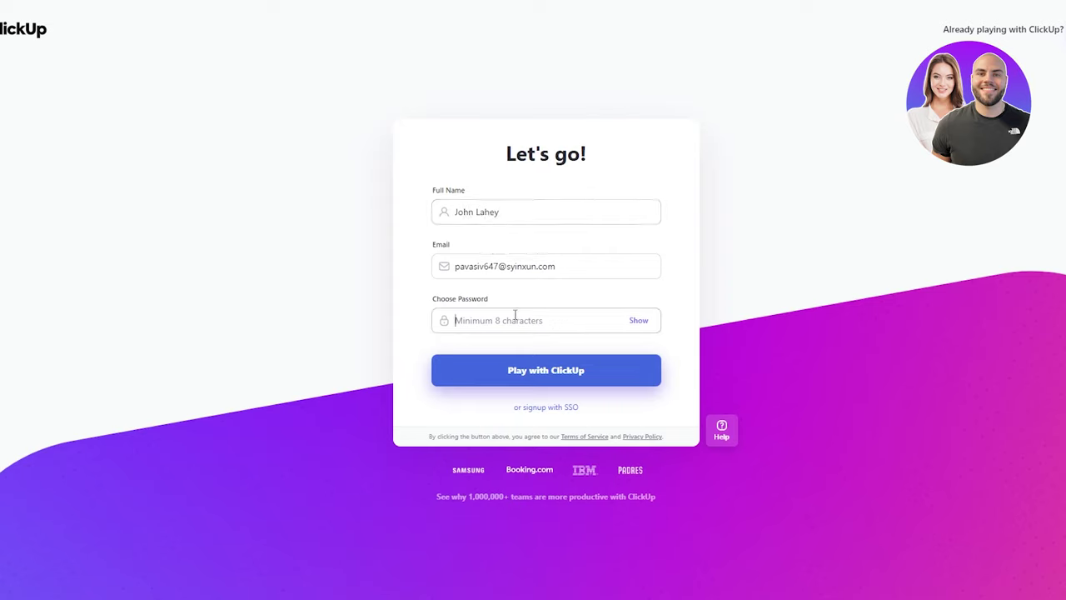
pyautogui.write('**********')
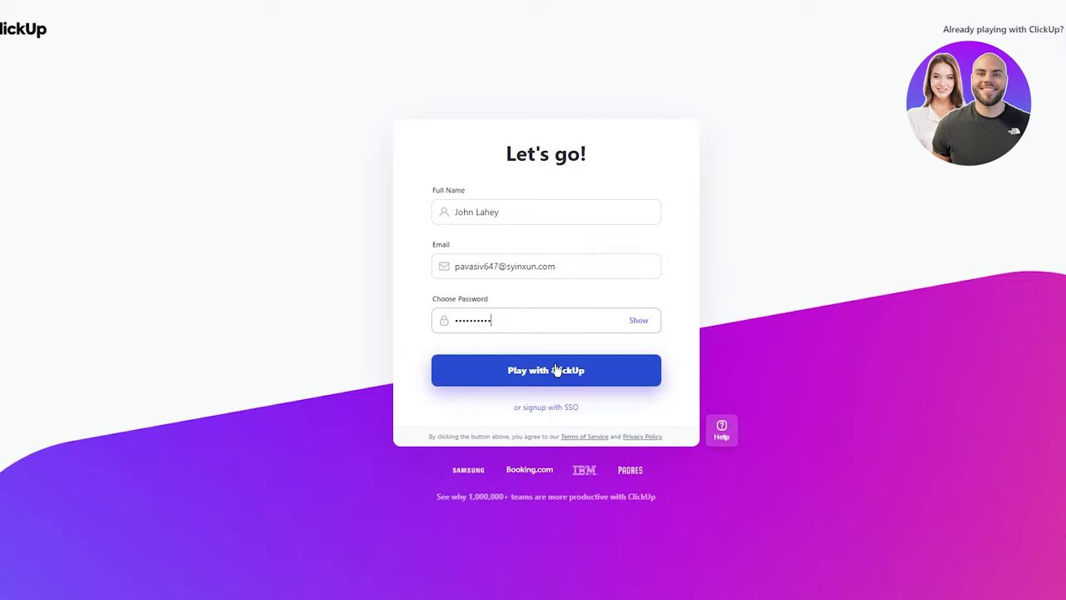
pyautogui.click(555, 367)
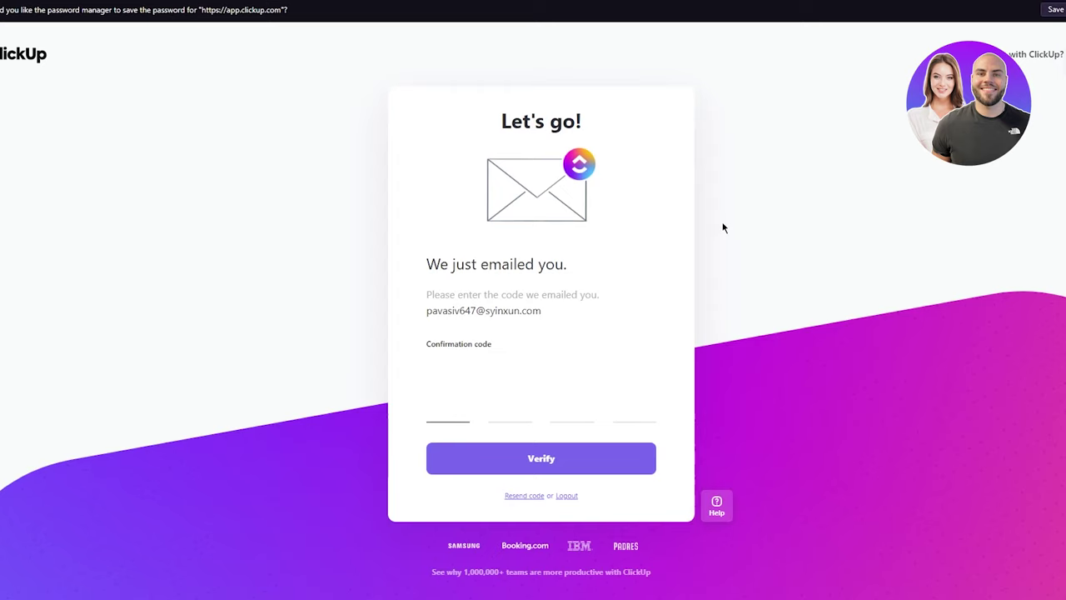
# Enter the confirmation code emailed to the temporary address into the code boxes
pyautogui.moveTo(423, 312); pyautogui.dragTo(668, 318)
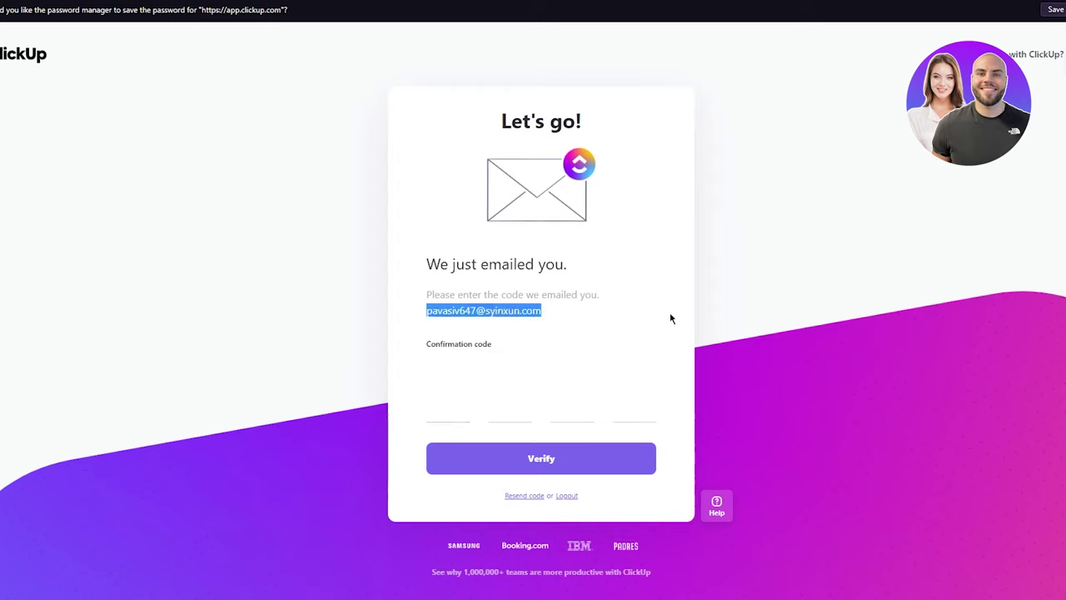
pyautogui.click(536, 351)
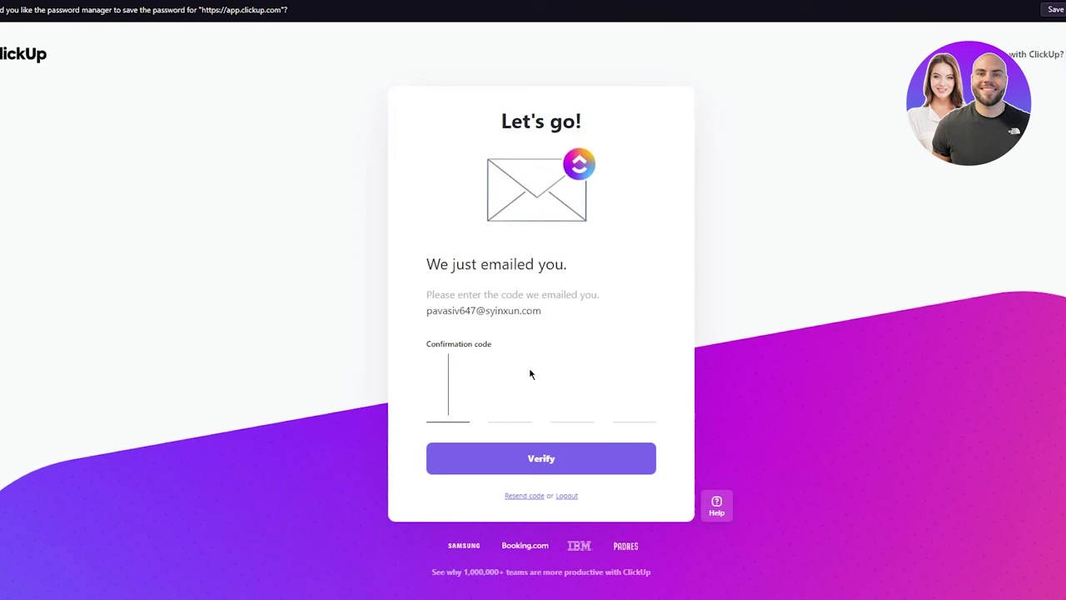
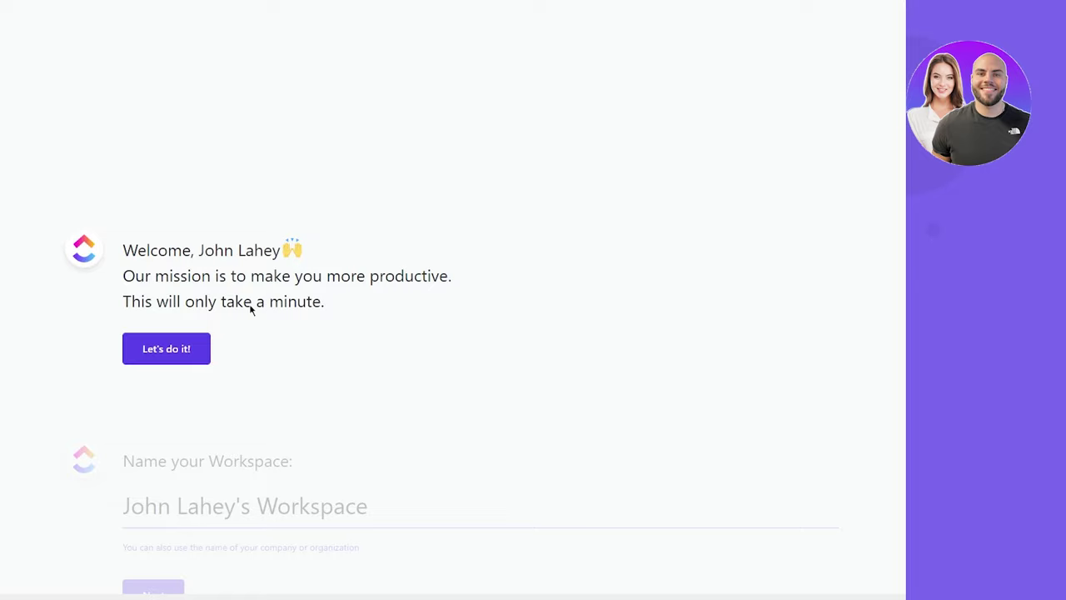
# Start the onboarding questions and keep the suggested Workspace name
pyautogui.click(140, 349)
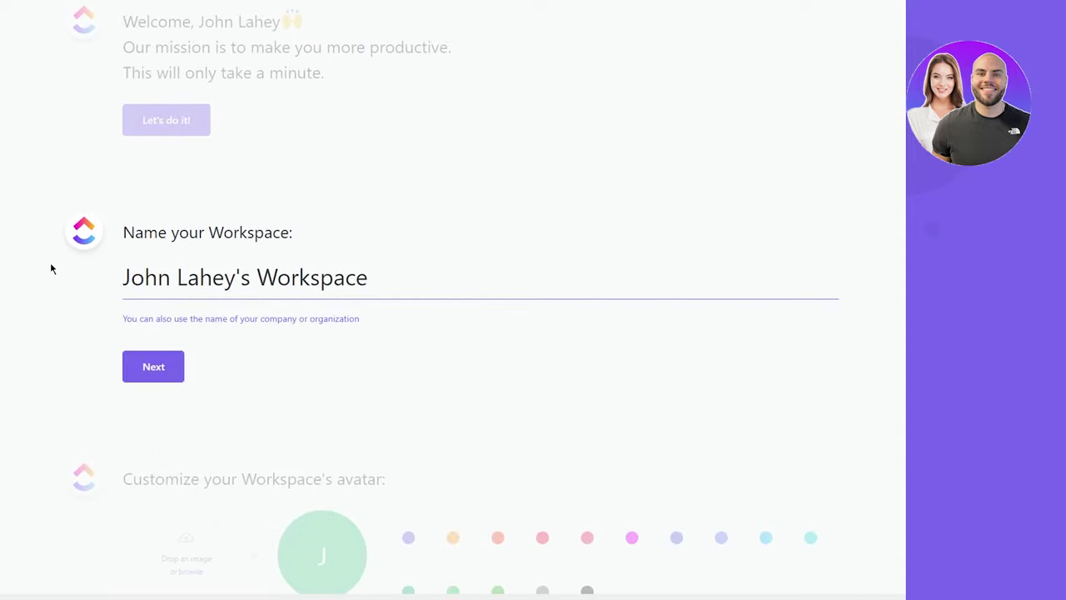
pyautogui.moveTo(126, 275); pyautogui.dragTo(485, 275)
pyautogui.click(486, 275)
pyautogui.moveTo(447, 276); pyautogui.dragTo(136, 271)
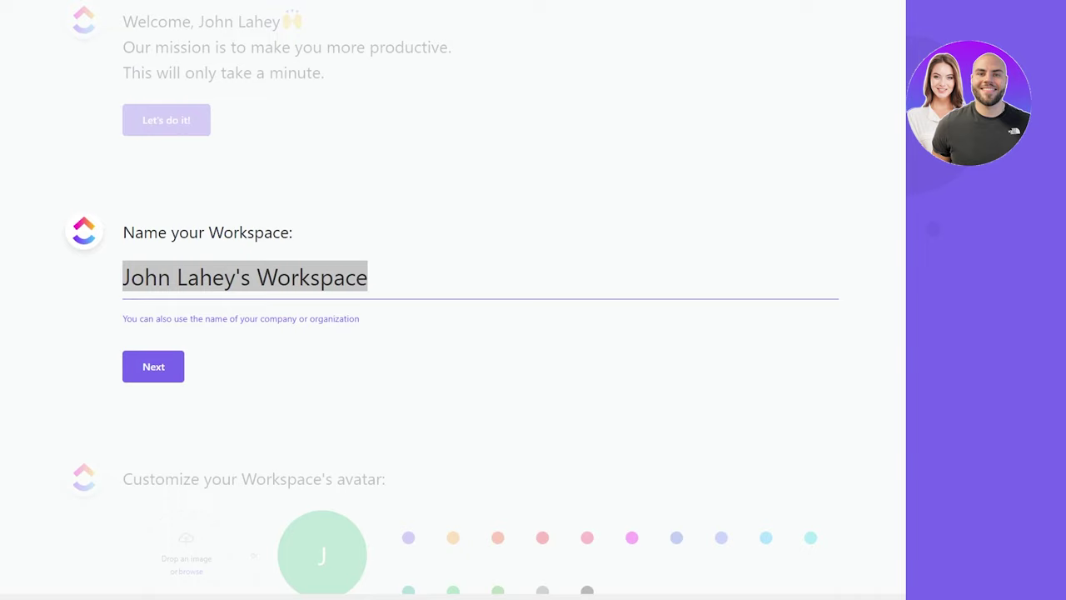
pyautogui.click(417, 395)
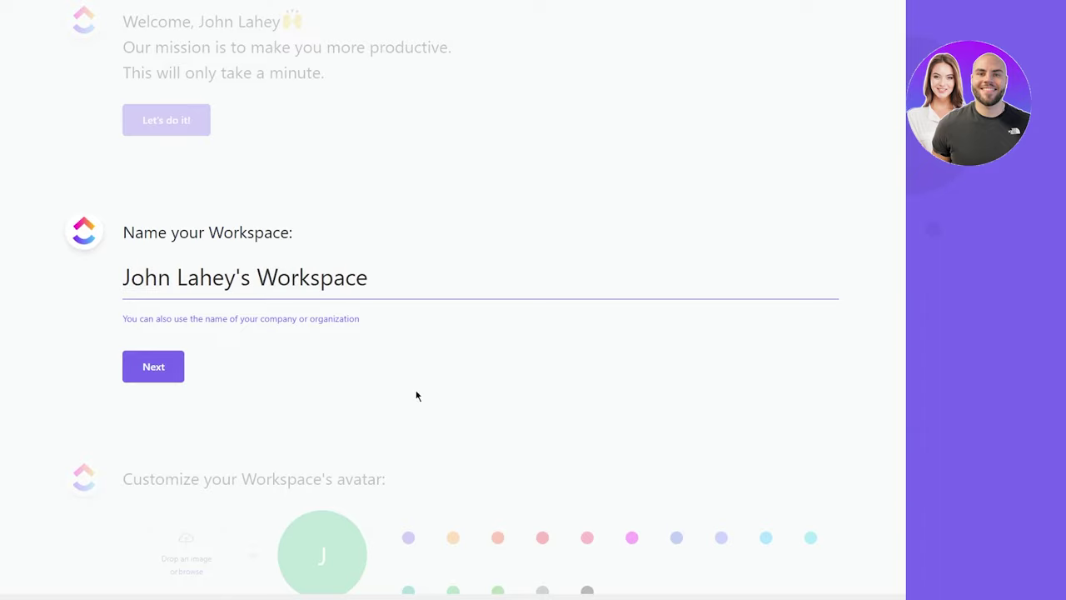
pyautogui.scroll(-1, 162, 351)
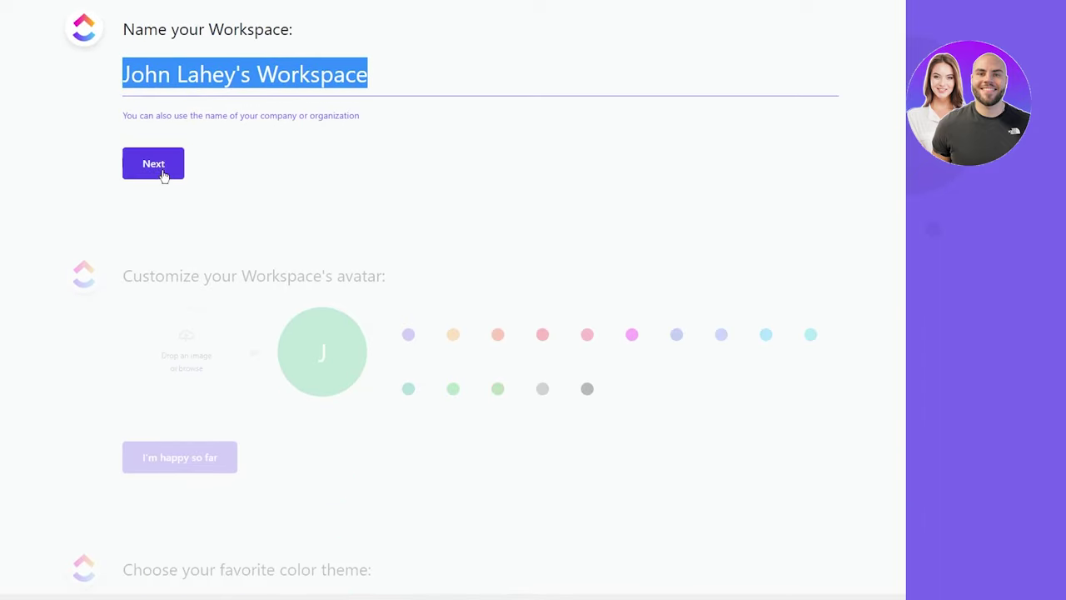
pyautogui.click(162, 173)
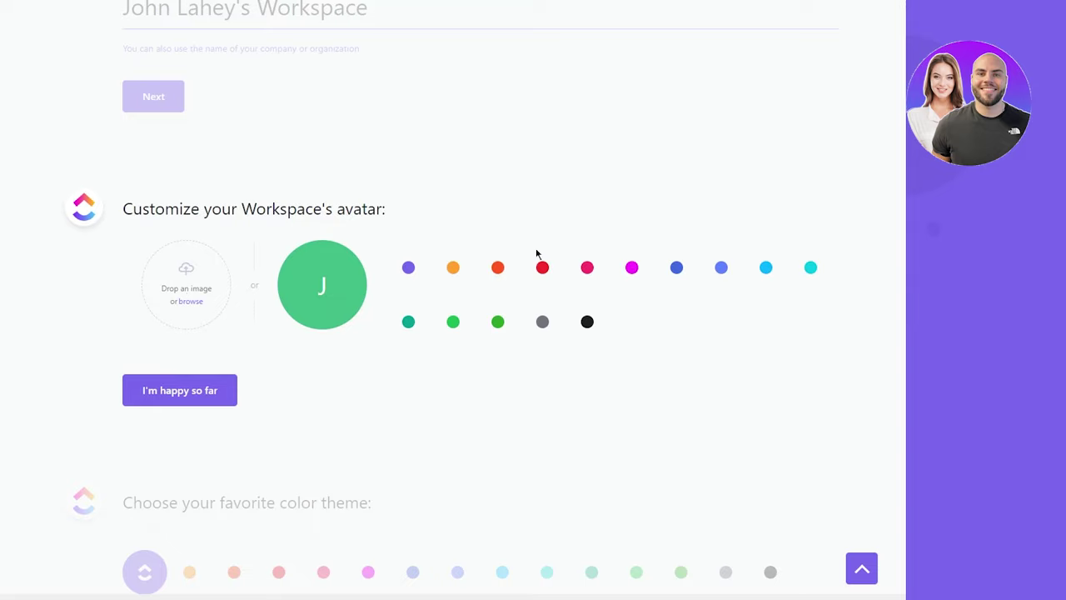
# Try orange, red, crimson, magenta, blue and green avatars, then settle on default purple
pyautogui.doubleClick(326, 285)
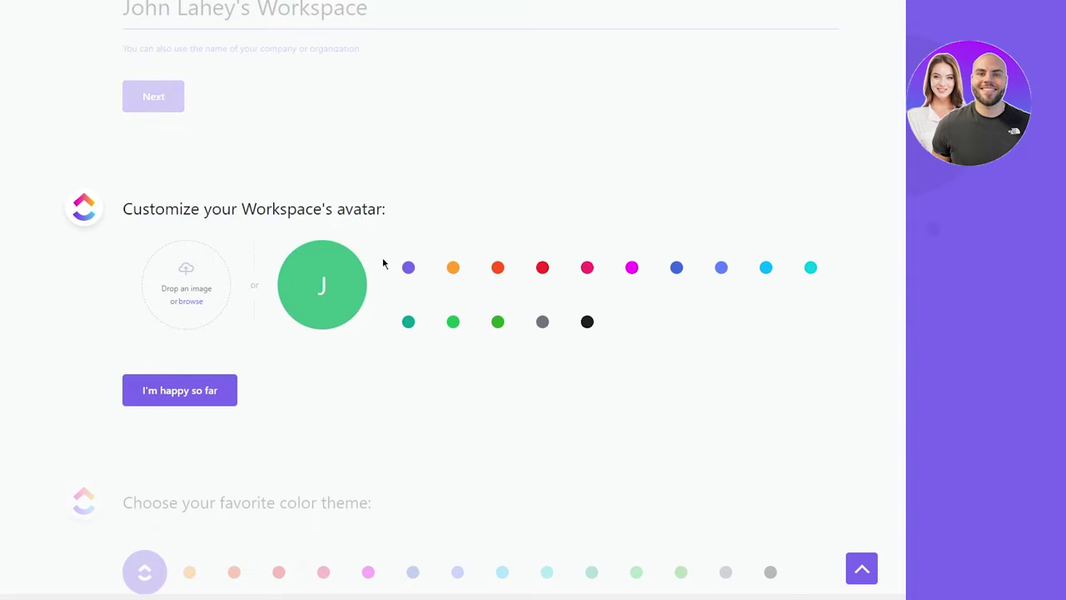
pyautogui.click(411, 268)
pyautogui.click(454, 269)
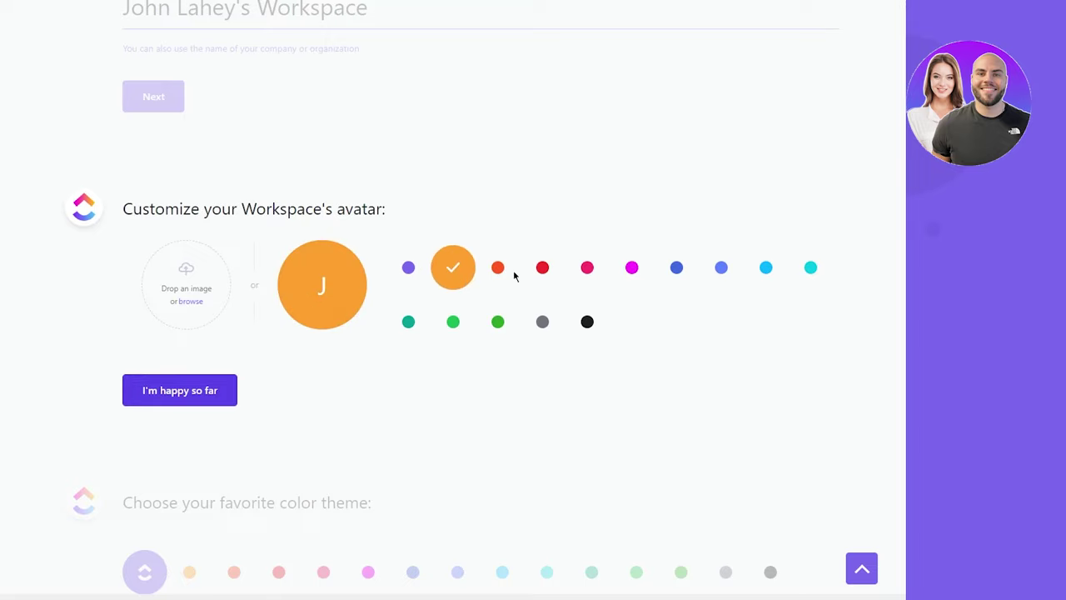
pyautogui.click(498, 268)
pyautogui.click(543, 267)
pyautogui.click(588, 268)
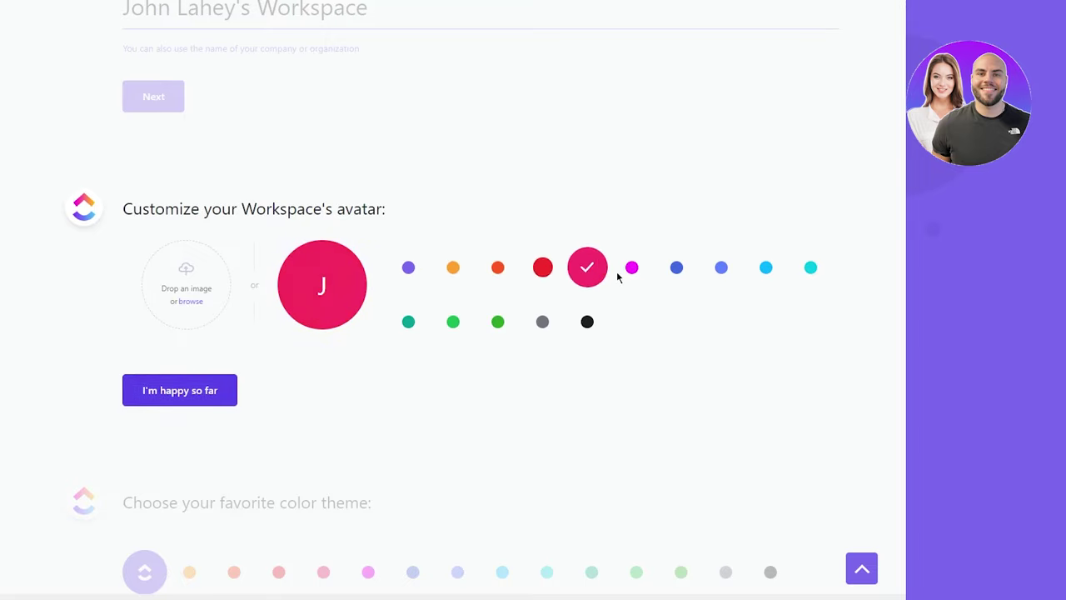
pyautogui.click(632, 268)
pyautogui.click(676, 268)
pyautogui.click(721, 270)
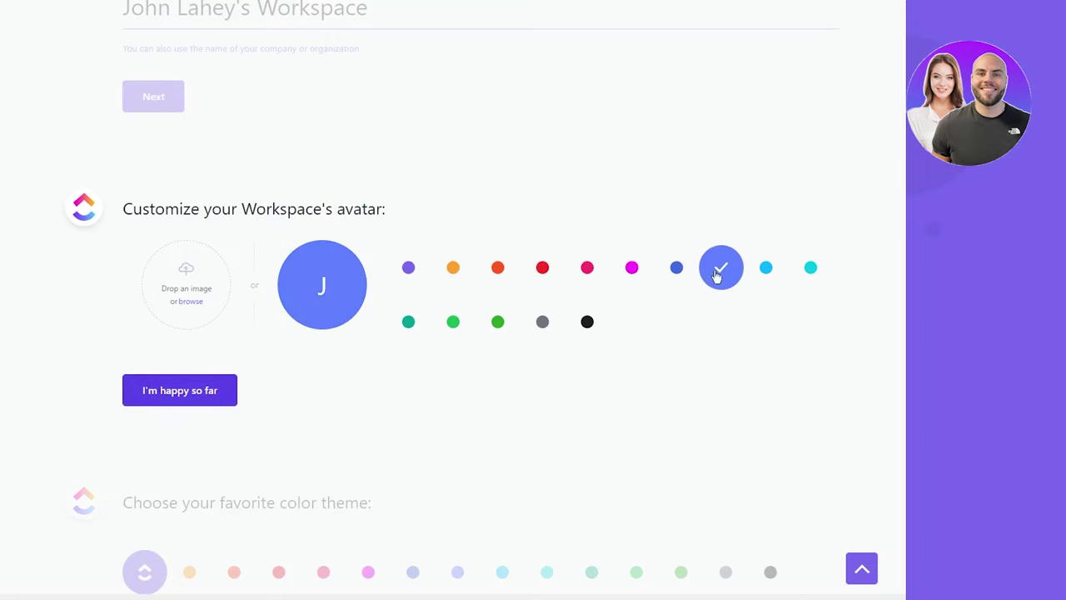
pyautogui.click(497, 321)
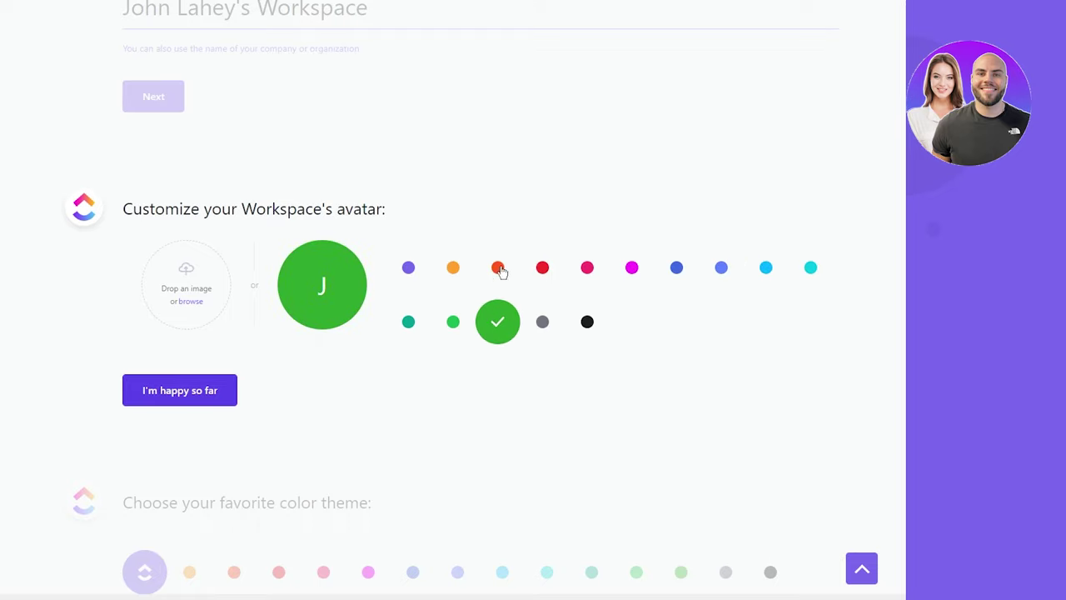
pyautogui.click(410, 268)
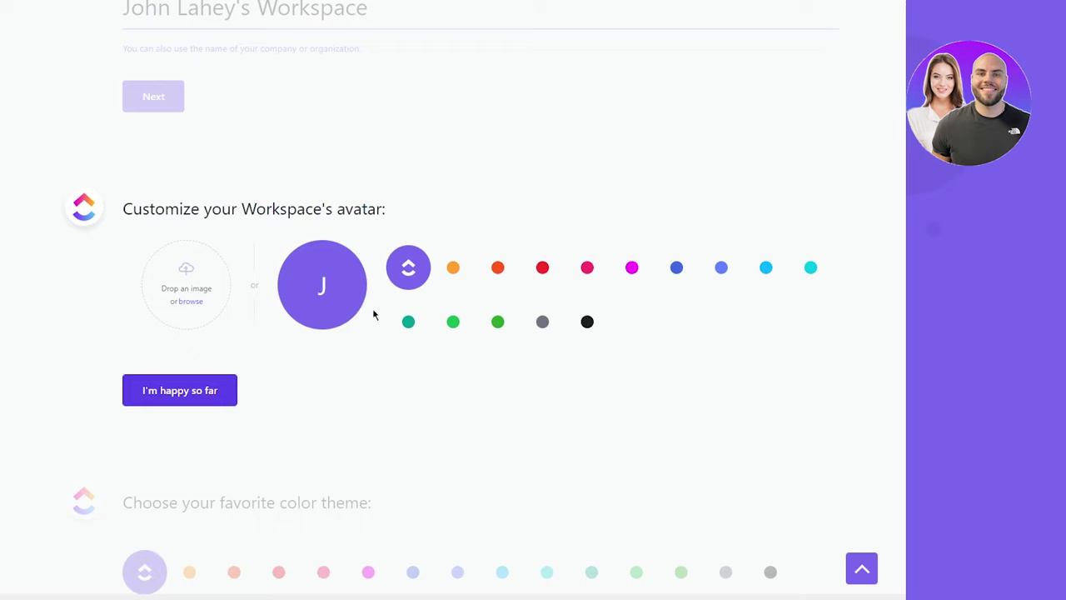
pyautogui.scroll(-3, 372, 312)
# Compare orange, red, green, cyan and teal themes, then confirm the blue colour theme
pyautogui.scroll(-1, 143, 275)
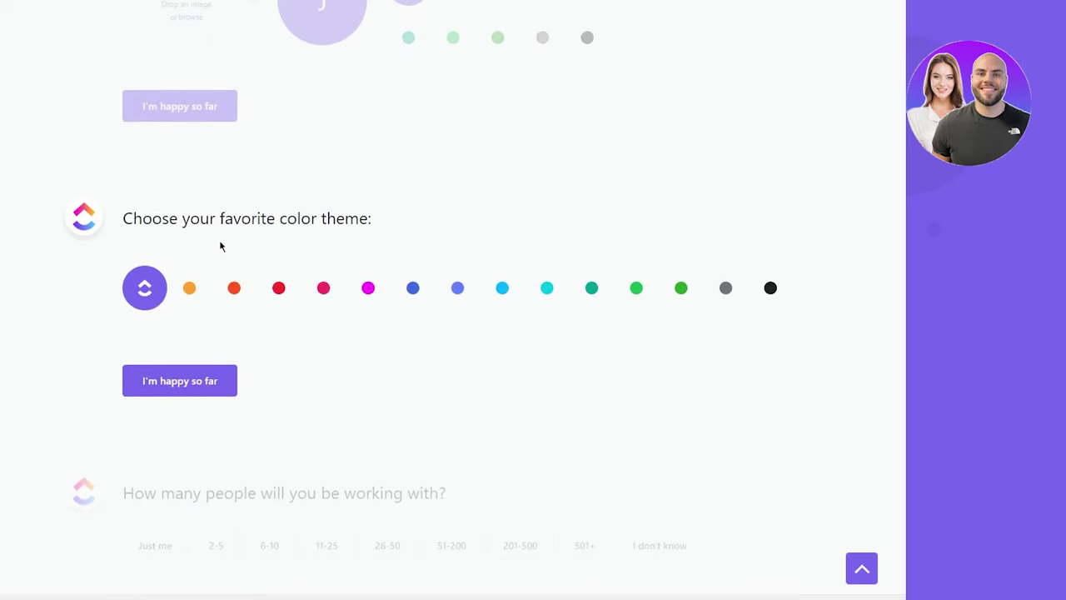
pyautogui.click(198, 293)
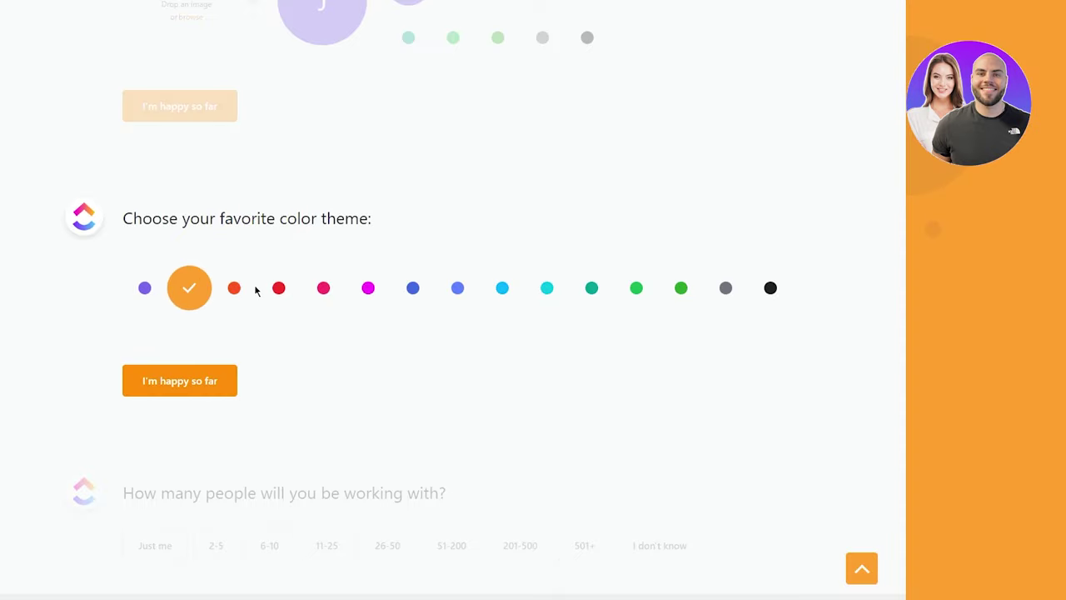
pyautogui.click(234, 290)
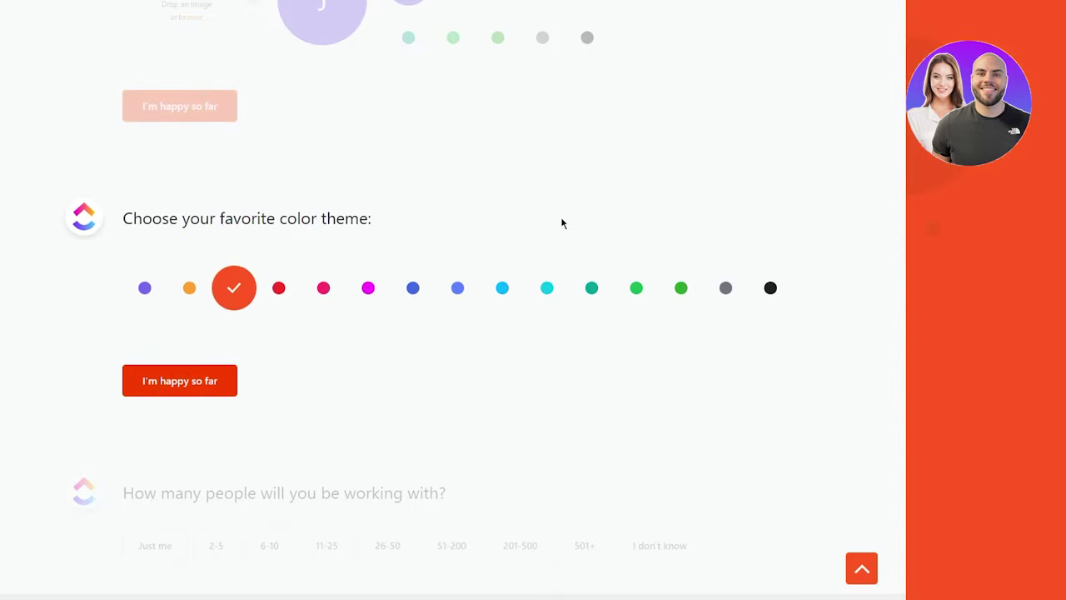
pyautogui.click(636, 289)
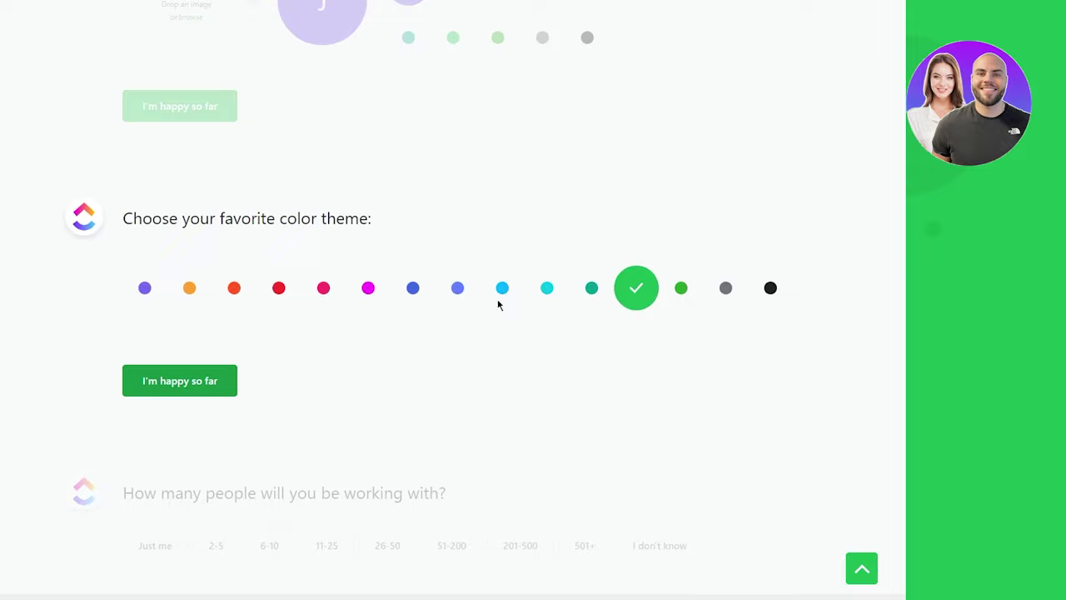
pyautogui.click(502, 289)
pyautogui.click(457, 289)
pyautogui.click(412, 289)
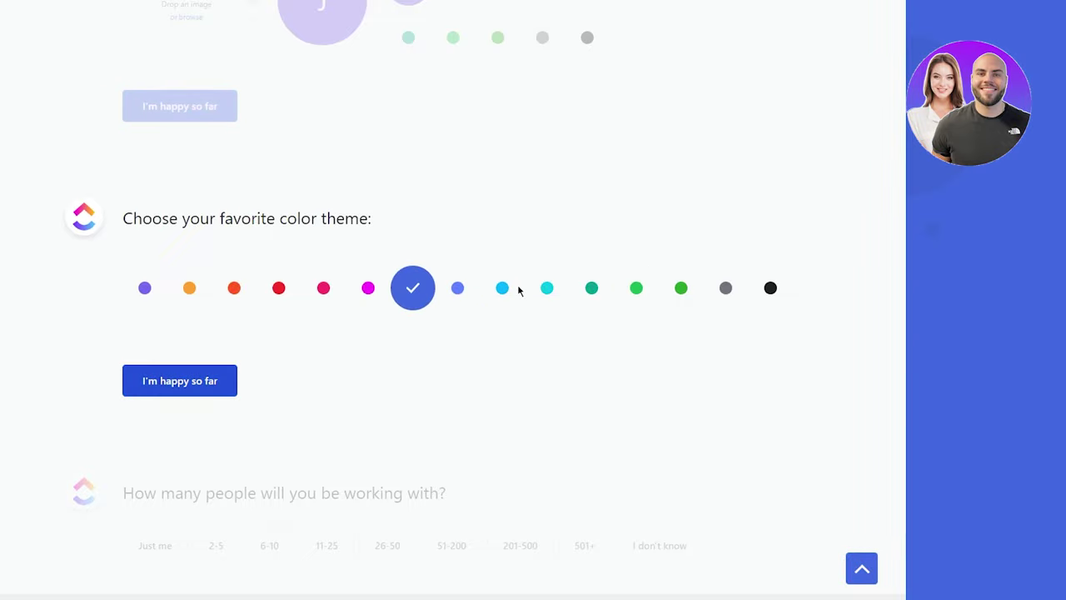
pyautogui.click(547, 289)
pyautogui.click(503, 289)
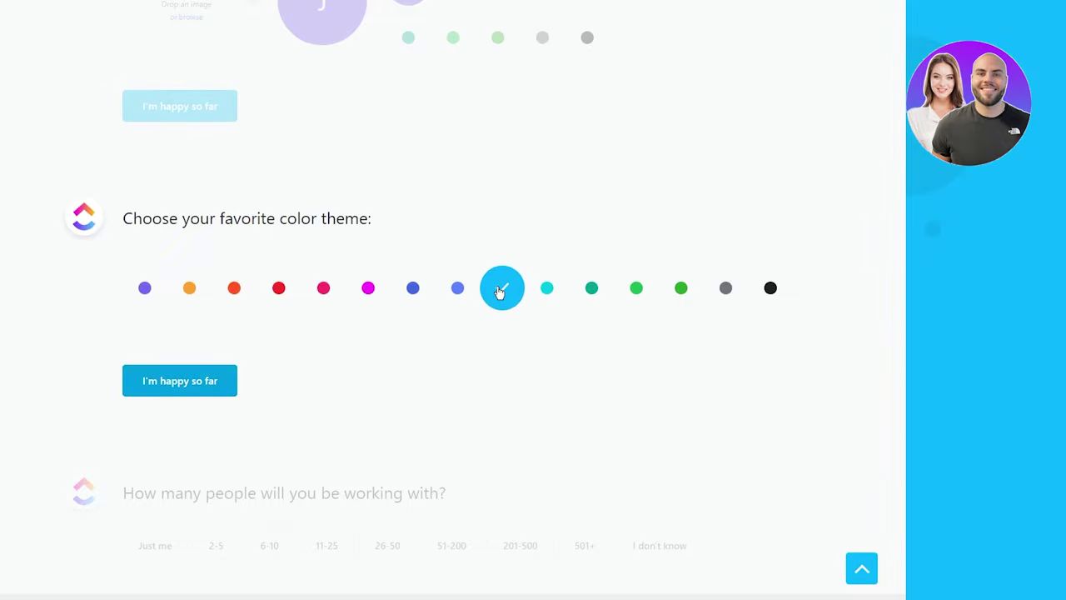
pyautogui.click(414, 289)
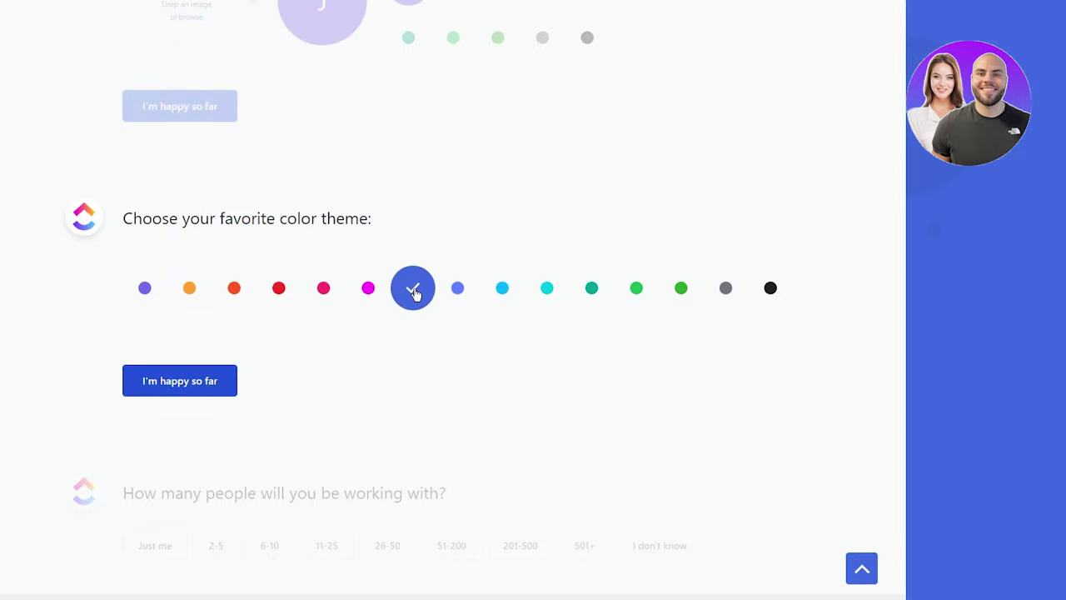
pyautogui.click(209, 385)
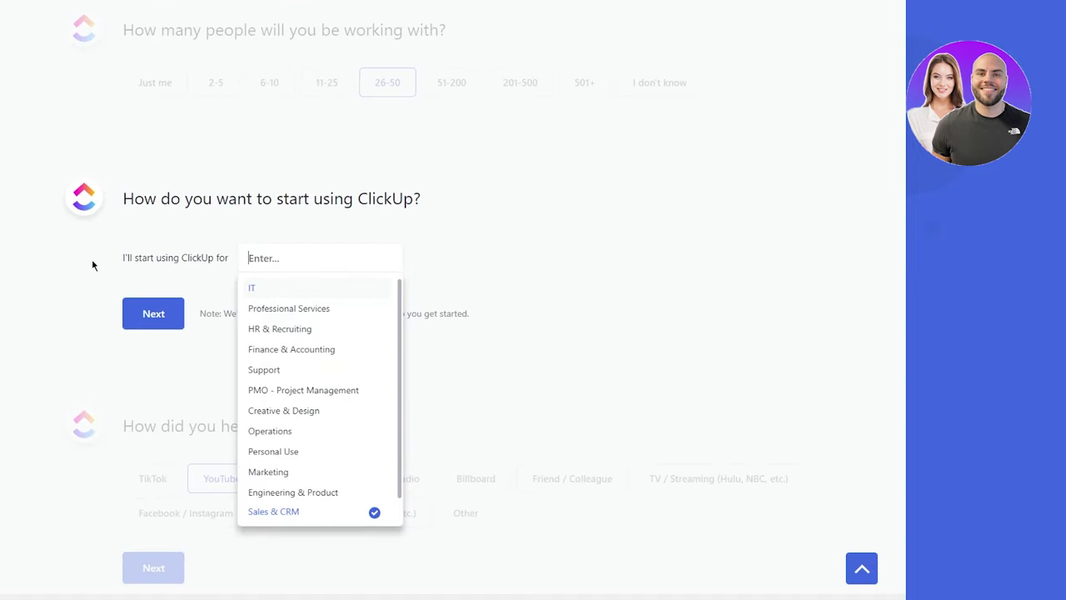
# Change the intended use from Sales & CRM to PMO - Project Management and continue
pyautogui.click(302, 254)
pyautogui.click(293, 250)
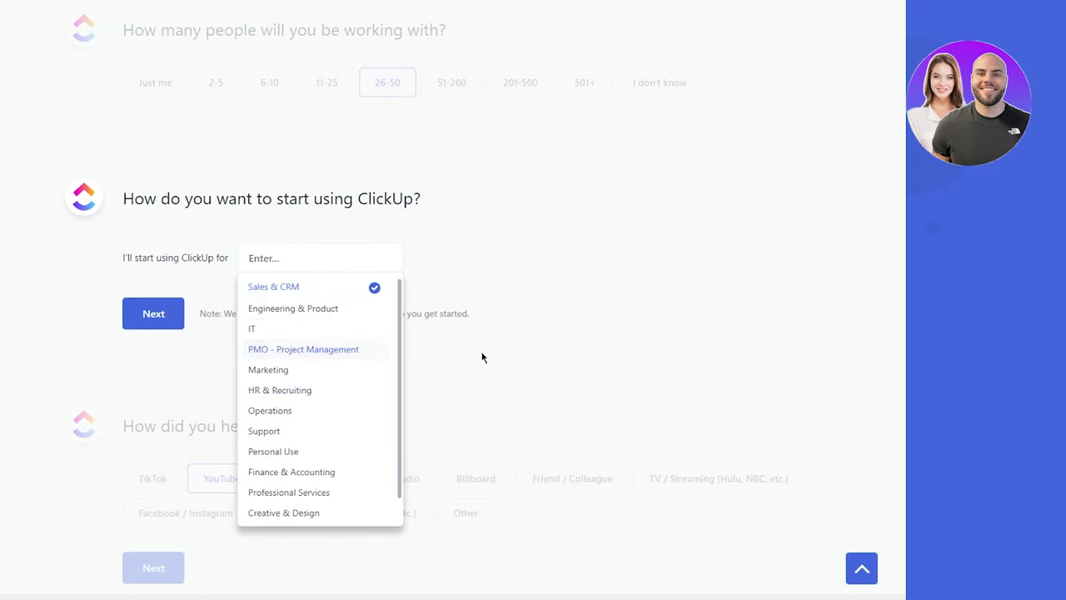
pyautogui.click(371, 350)
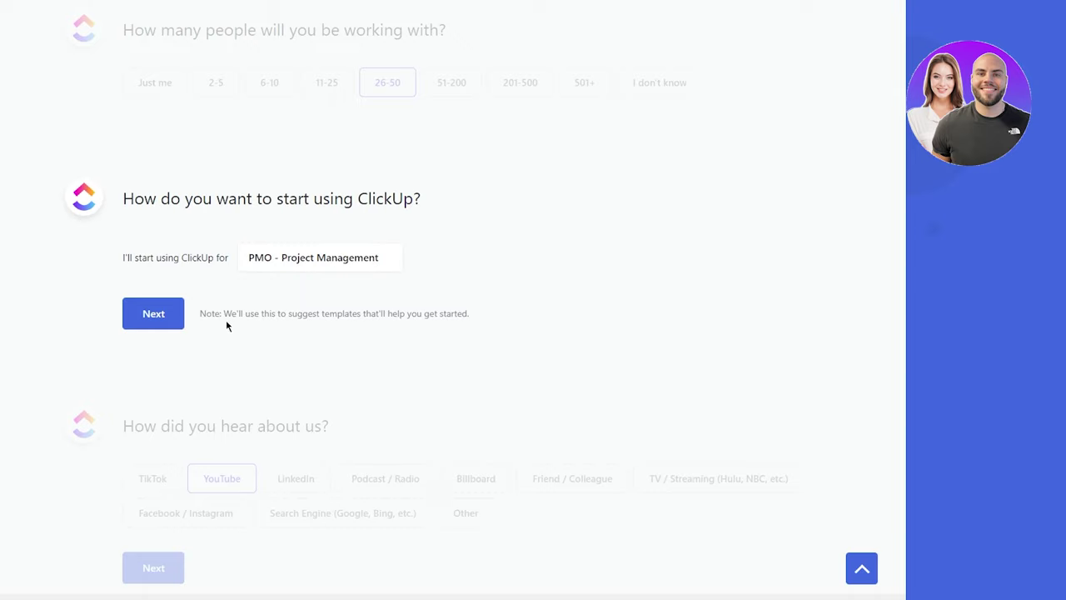
pyautogui.moveTo(225, 320); pyautogui.dragTo(528, 326)
pyautogui.click(528, 326)
pyautogui.click(140, 323)
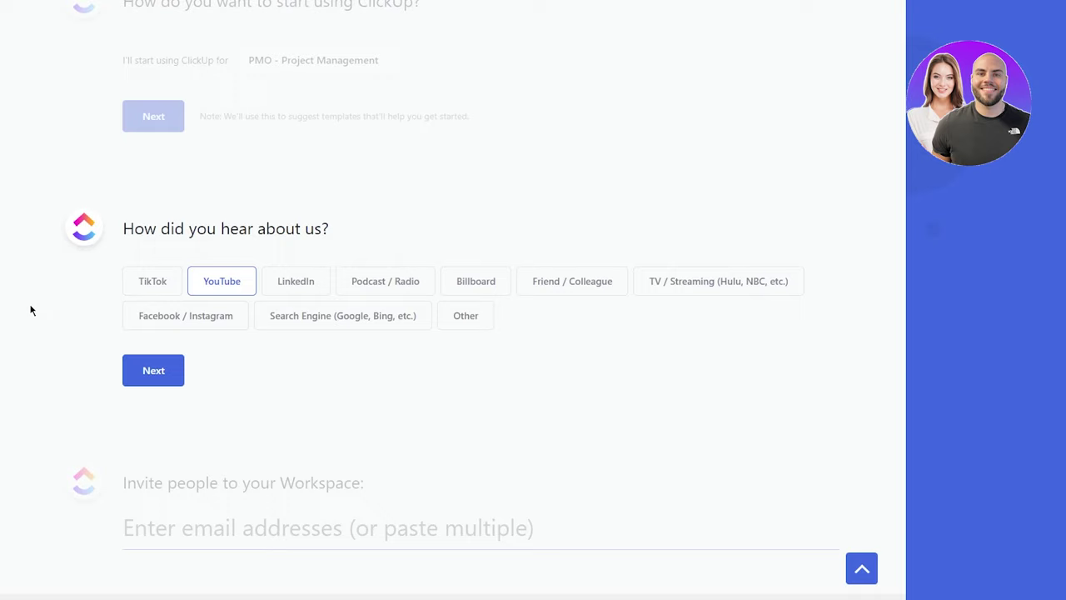
# Answer Friend / Colleague as the referral source and skip inviting people to the Workspace
pyautogui.click(571, 281)
pyautogui.click(153, 369)
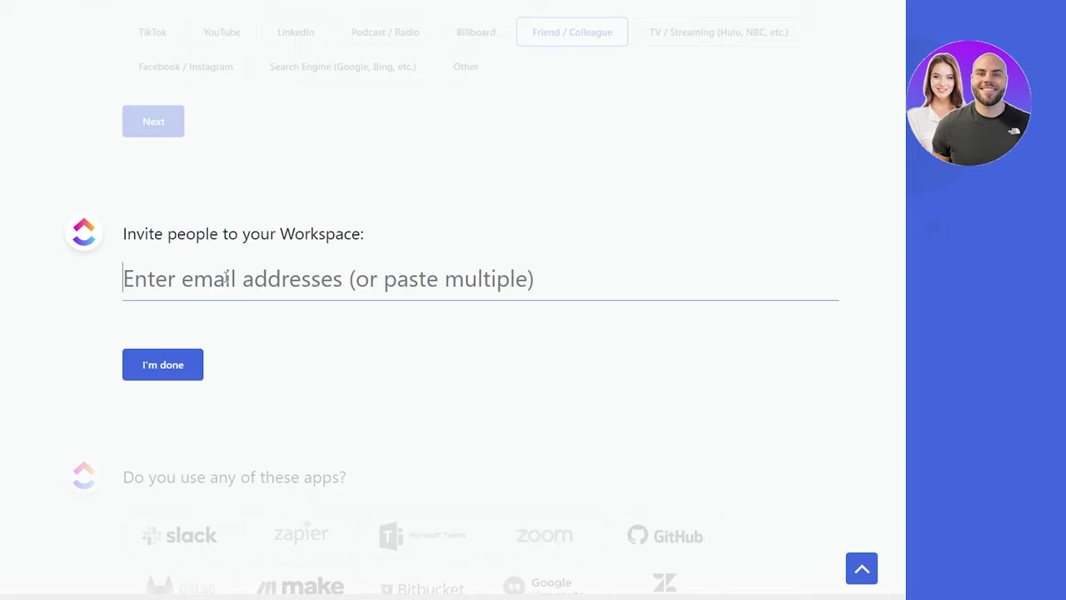
pyautogui.click(174, 373)
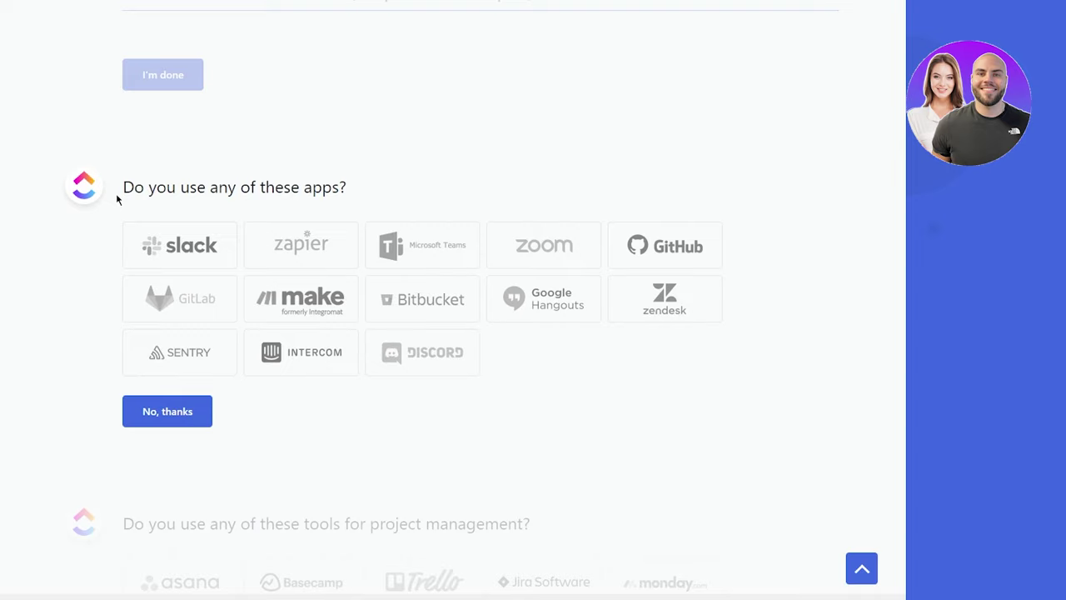
# Decline connecting any other apps with 'No, thanks'
pyautogui.tripleClick(134, 220)
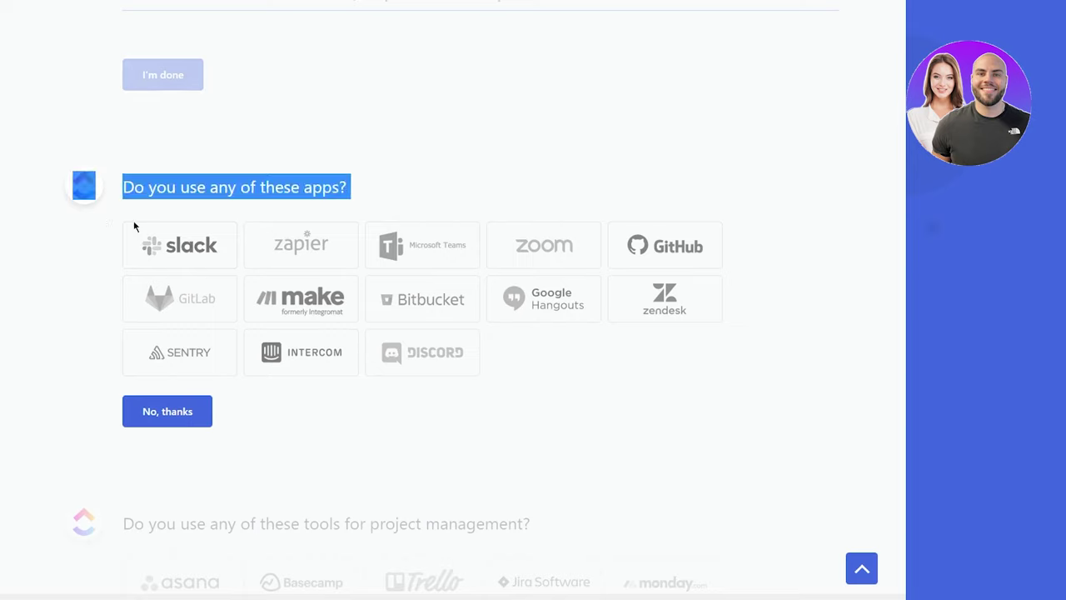
pyautogui.click(412, 327)
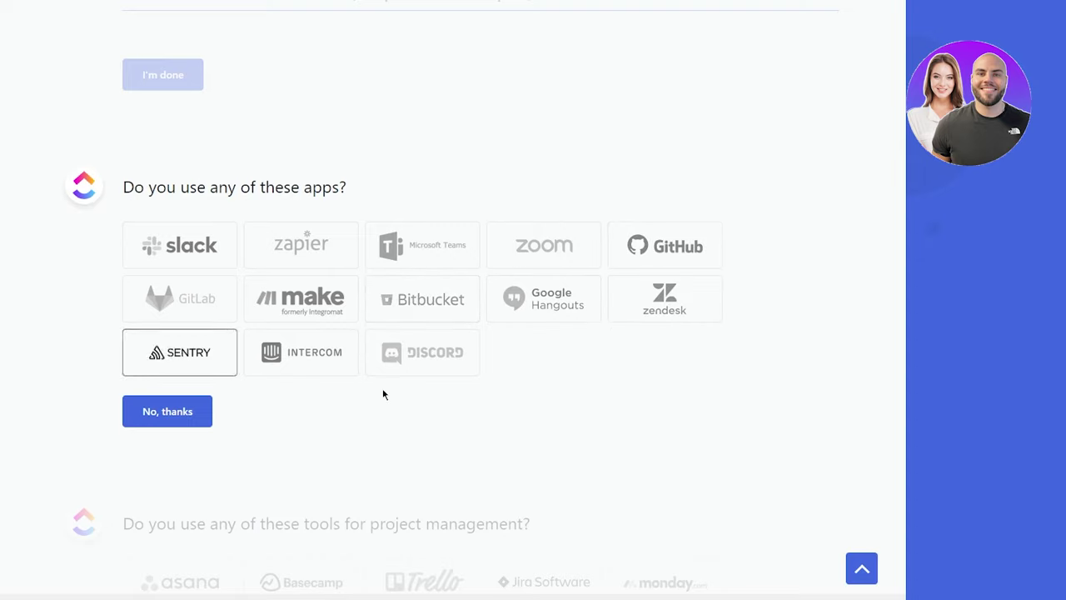
pyautogui.scroll(-2, 38, 300)
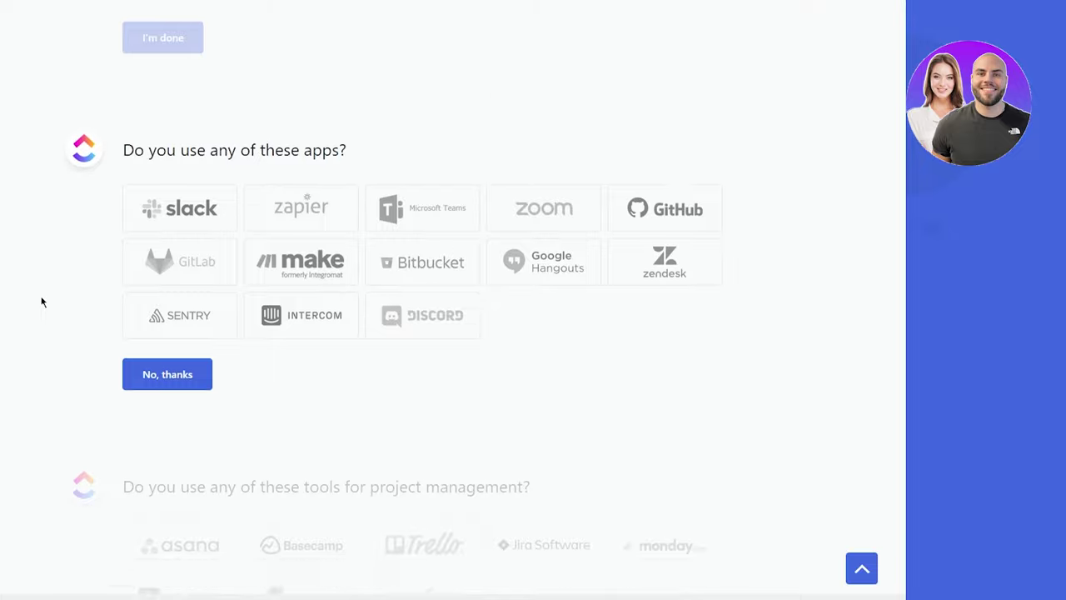
pyautogui.scroll(2, 111, 291)
pyautogui.click(168, 403)
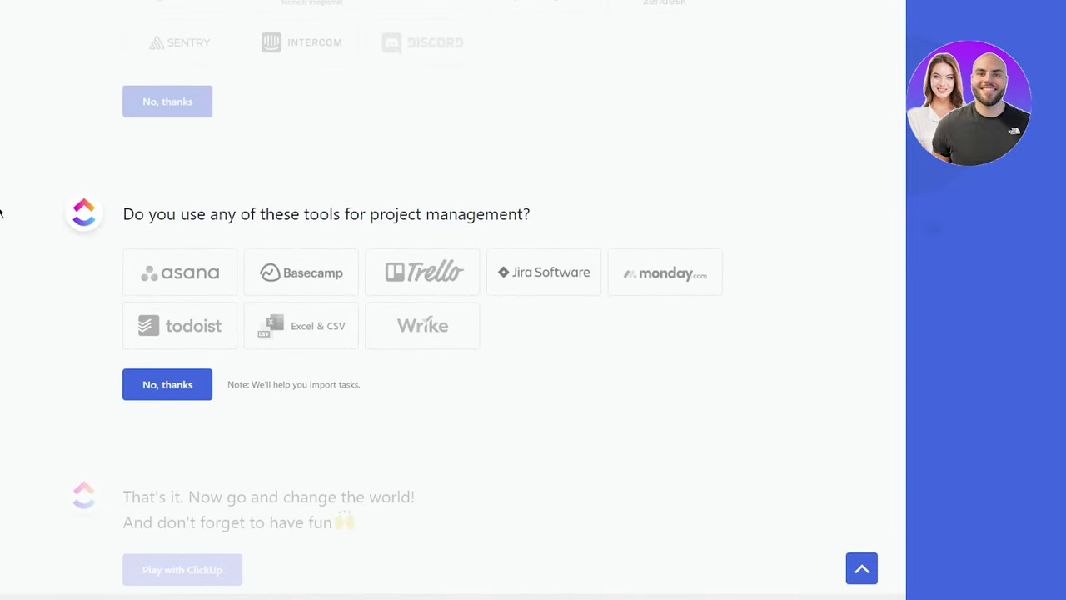
# Decline importing from project-management tools with 'No, thanks'
pyautogui.moveTo(109, 215); pyautogui.dragTo(609, 212)
pyautogui.click(641, 221)
pyautogui.moveTo(91, 226); pyautogui.dragTo(581, 366)
pyautogui.click(583, 366)
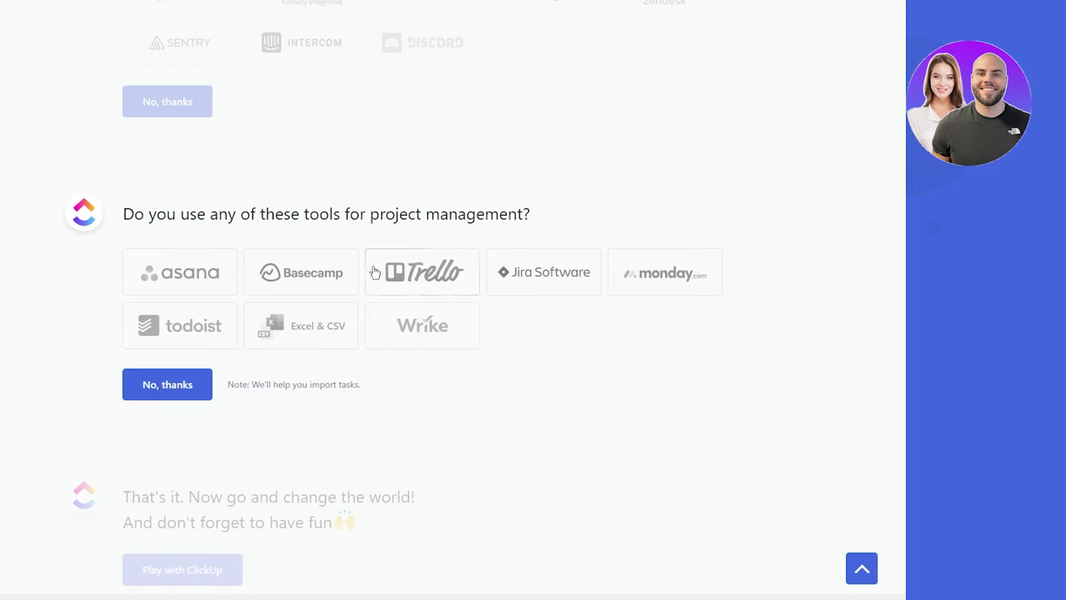
pyautogui.click(160, 391)
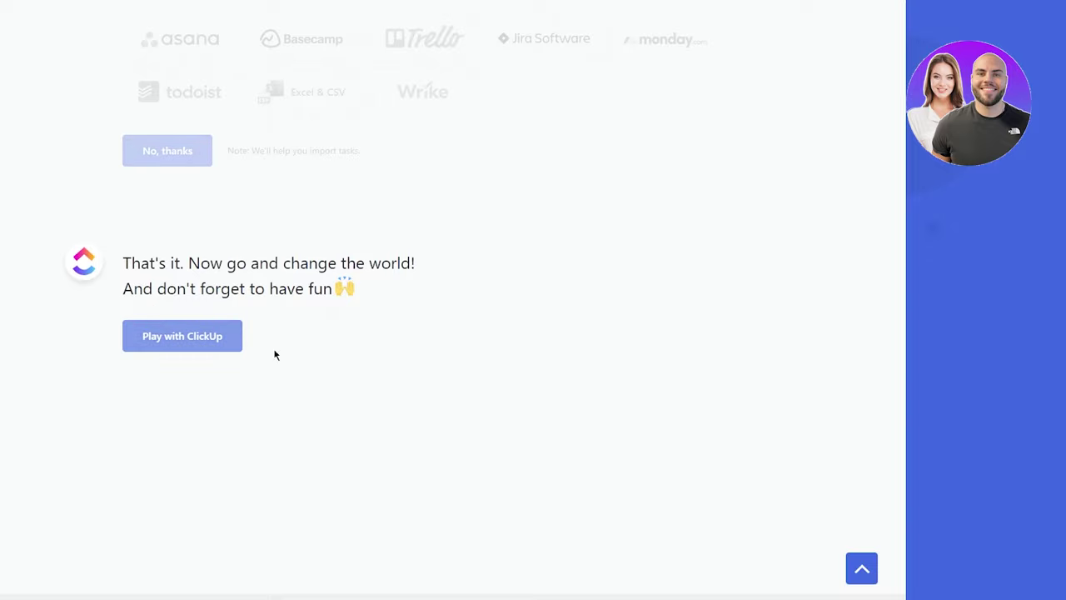
# Scroll back up and reactivate the unfinished invite-people step
pyautogui.scroll(7, 297, 304)
pyautogui.scroll(5, 297, 306)
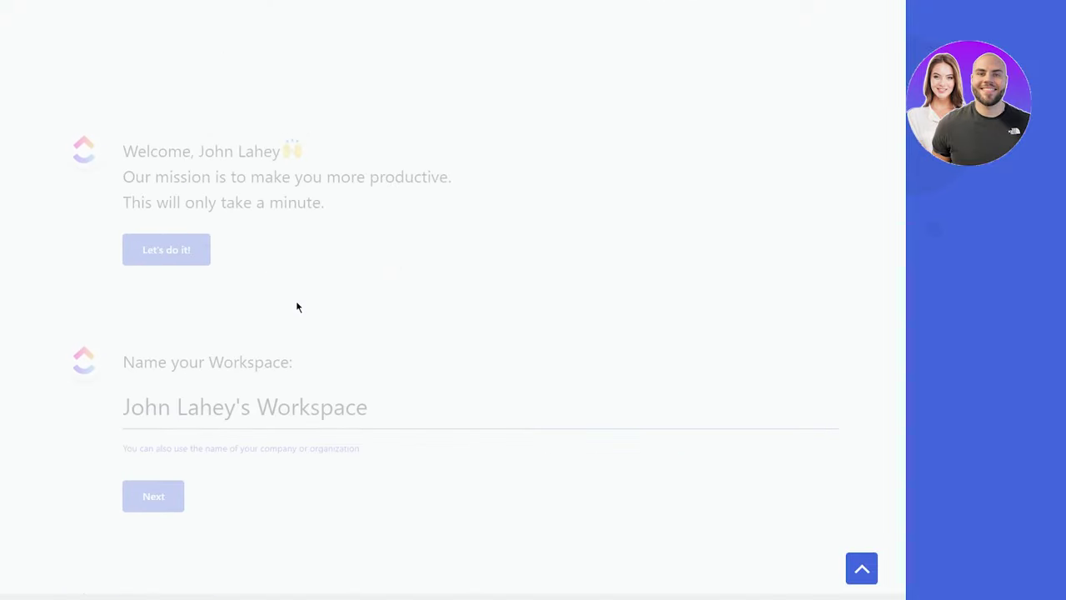
pyautogui.scroll(-12, 297, 307)
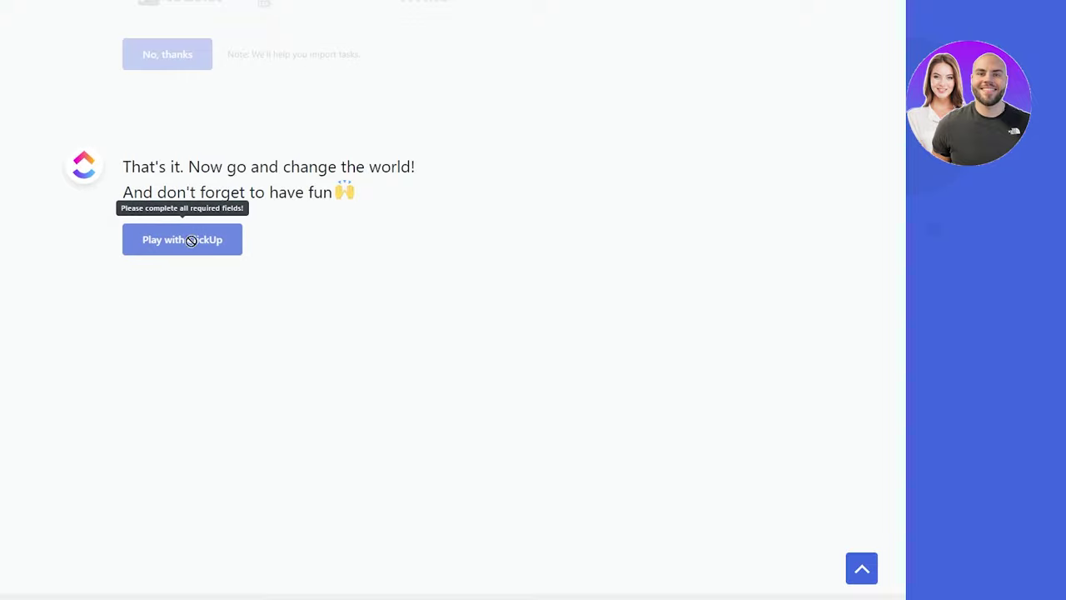
pyautogui.scroll(7, 182, 242)
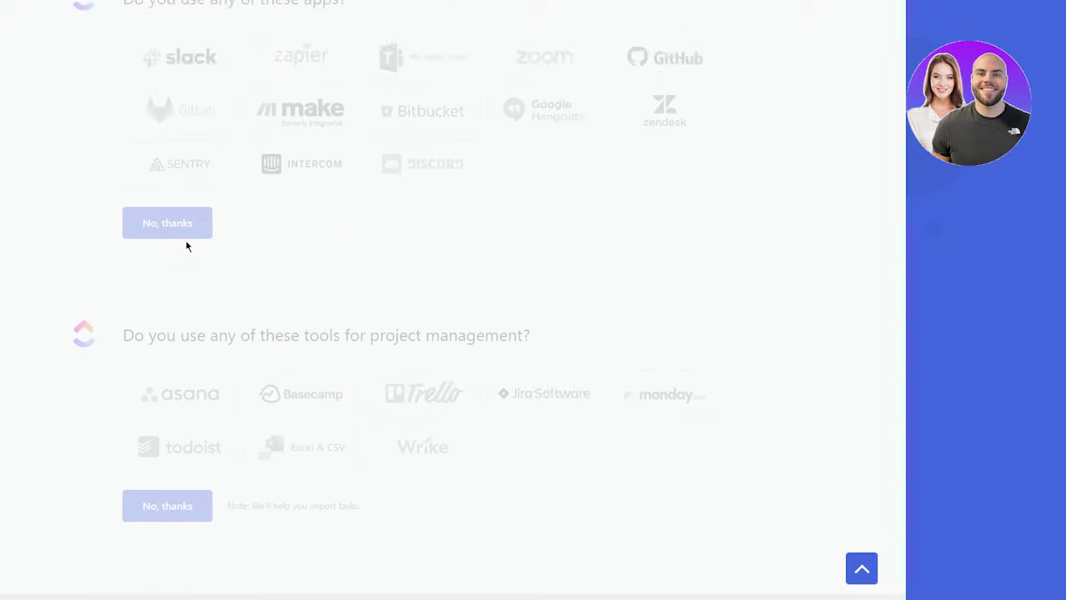
pyautogui.scroll(5, 186, 244)
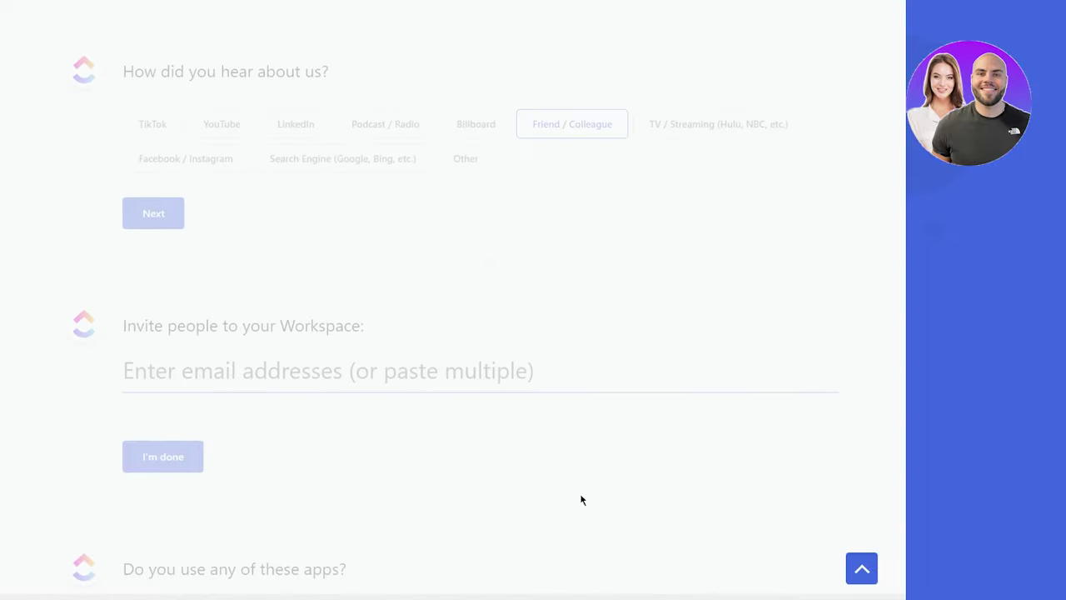
pyautogui.click(871, 570)
# Reconfirm PMO - Project Management as the intended use
pyautogui.scroll(5, 421, 390)
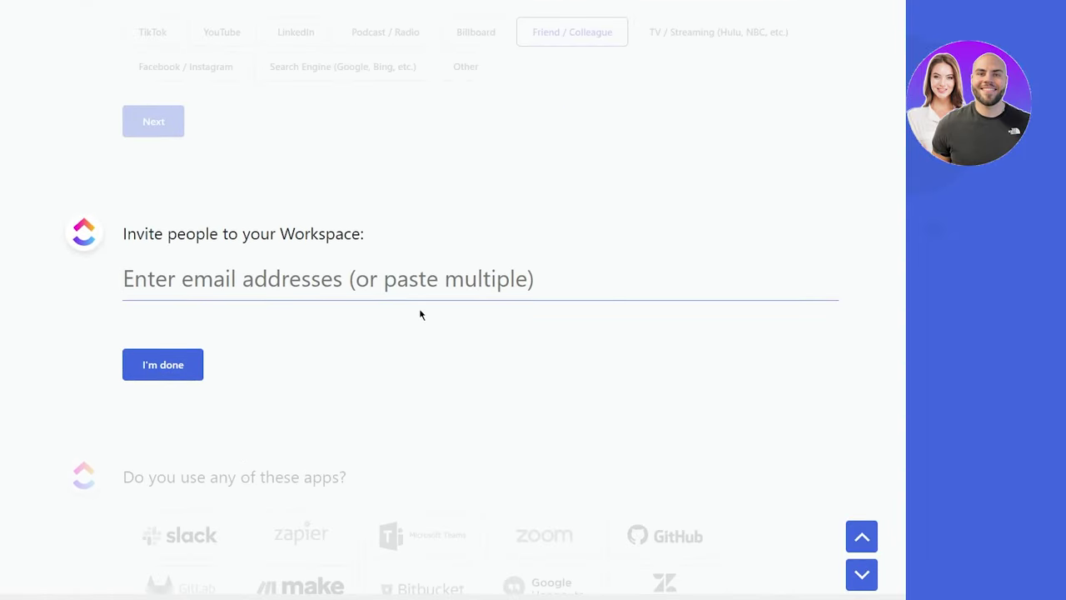
pyautogui.scroll(5, 279, 270)
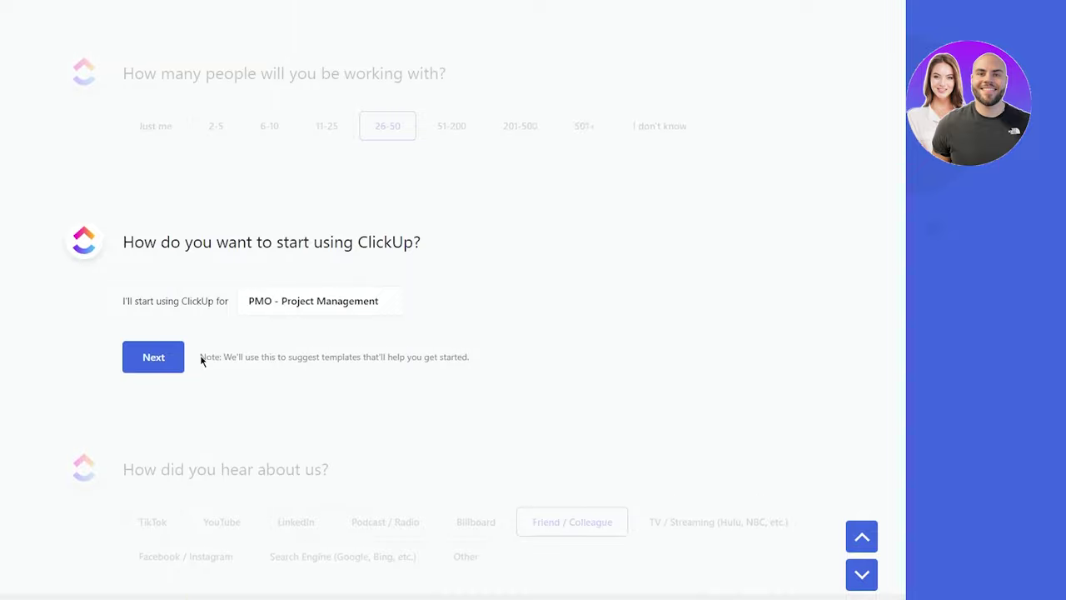
pyautogui.click(544, 258)
pyautogui.scroll(5, 544, 258)
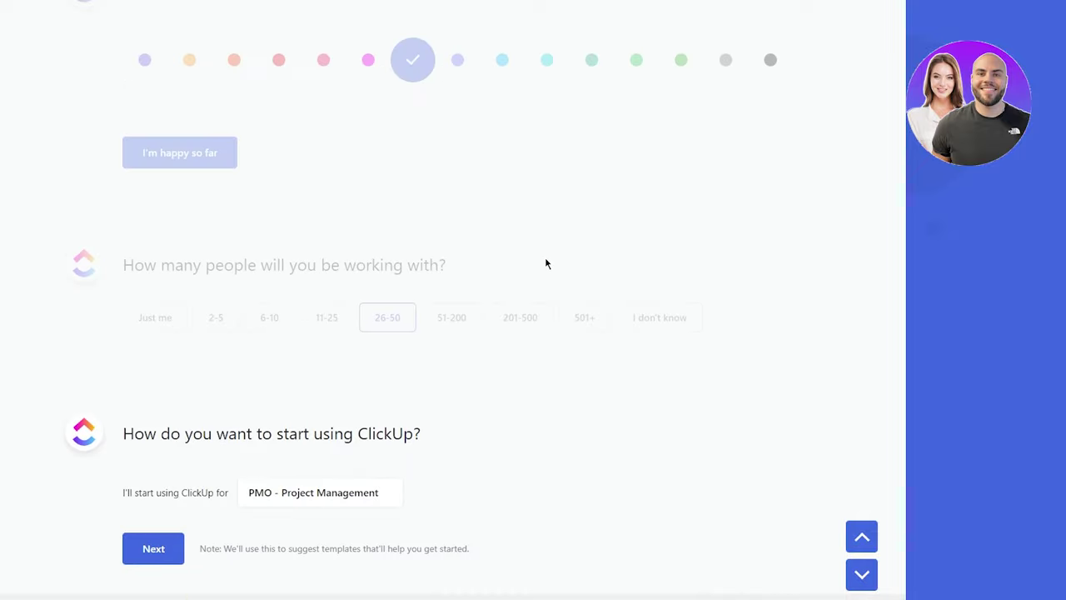
pyautogui.scroll(4, 641, 286)
pyautogui.scroll(-8, 644, 285)
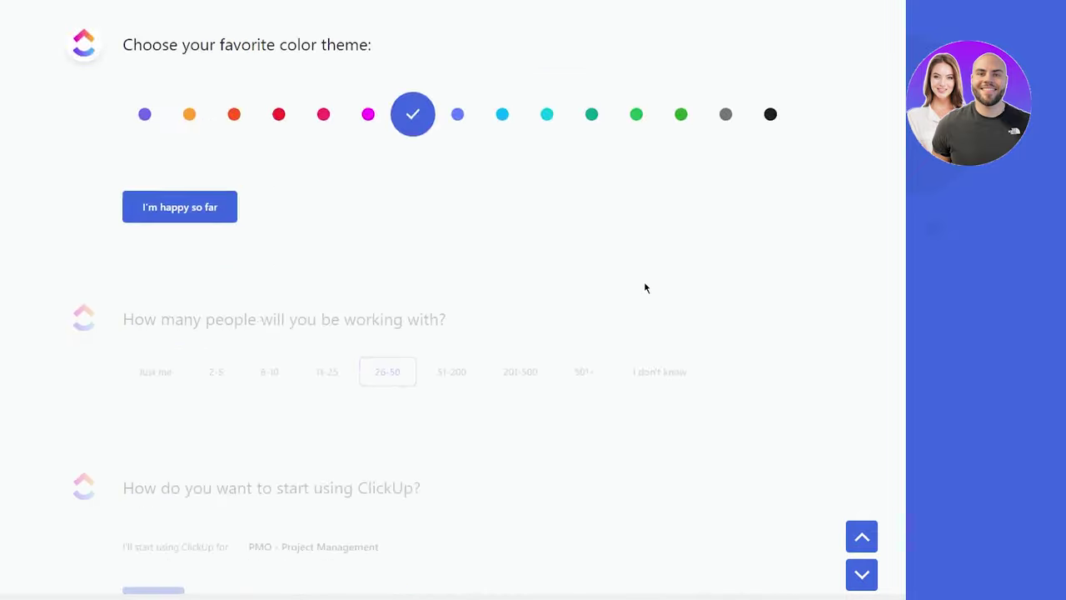
pyautogui.scroll(-8, 644, 287)
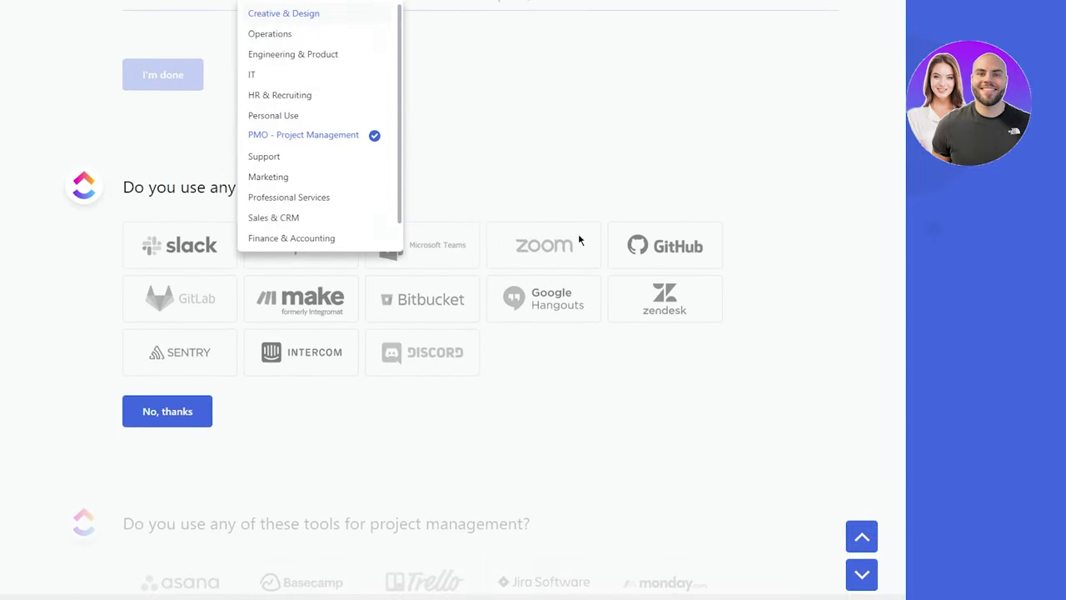
pyautogui.scroll(3, 593, 215)
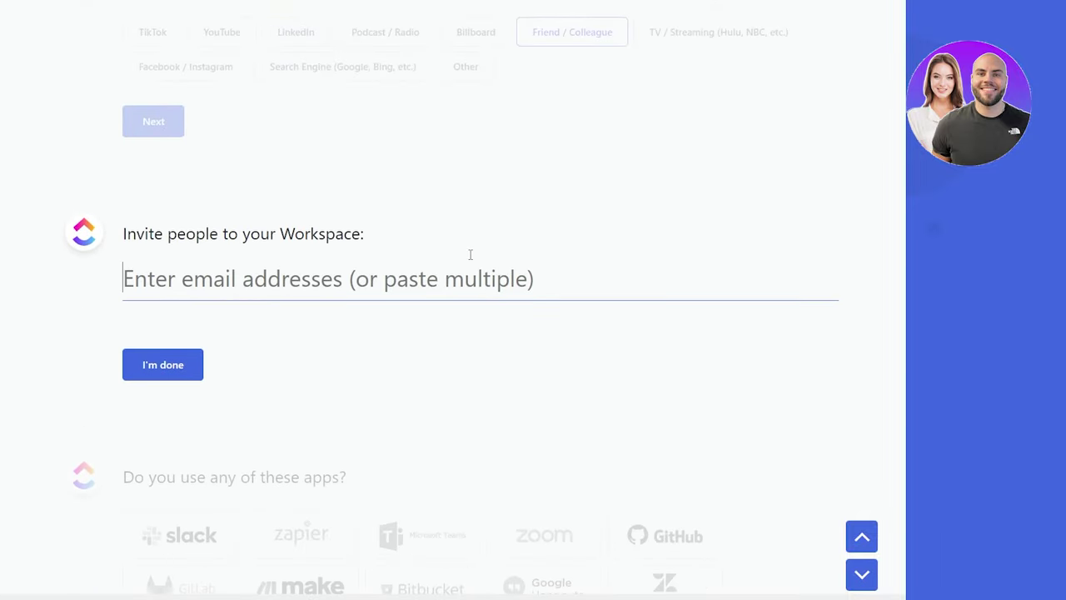
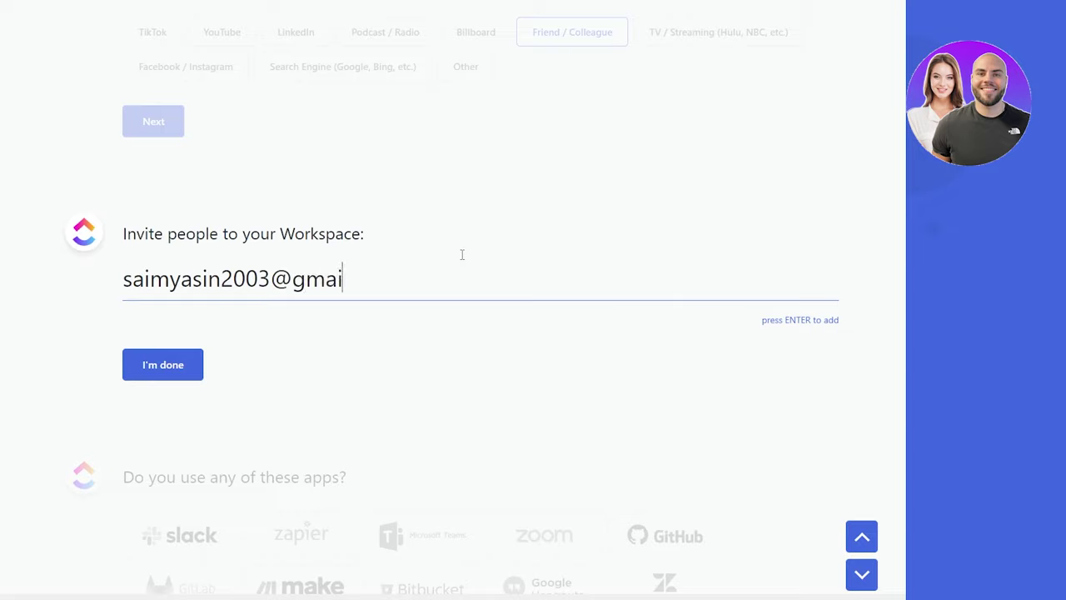
# Invite a teammate's e-mail address, decline connecting apps, and finish onboarding onto the Home page
pyautogui.press('Return')
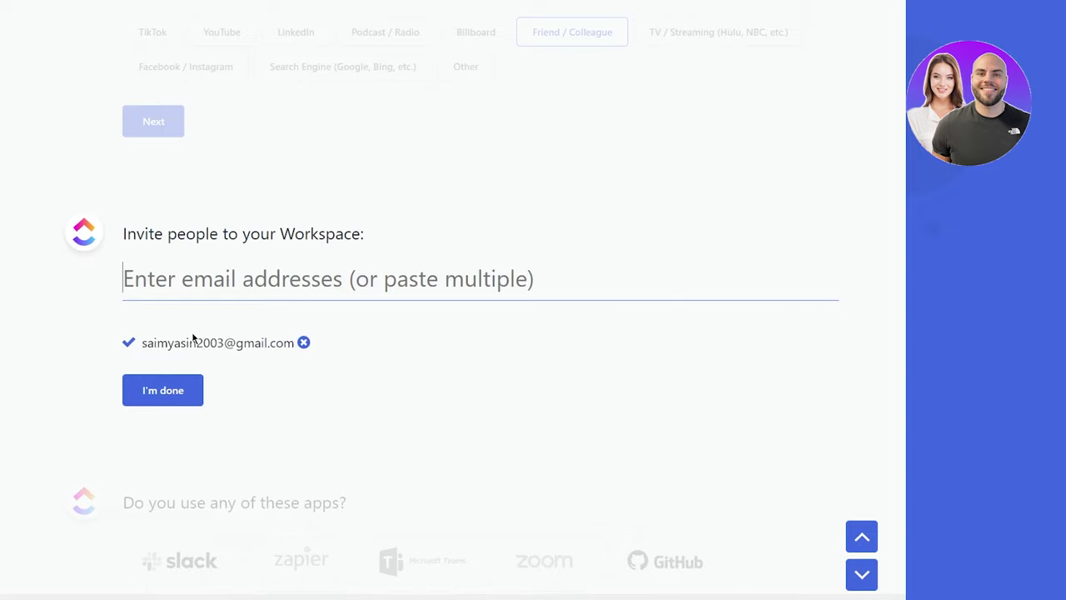
pyautogui.scroll(-7, 449, 250)
pyautogui.click(200, 62)
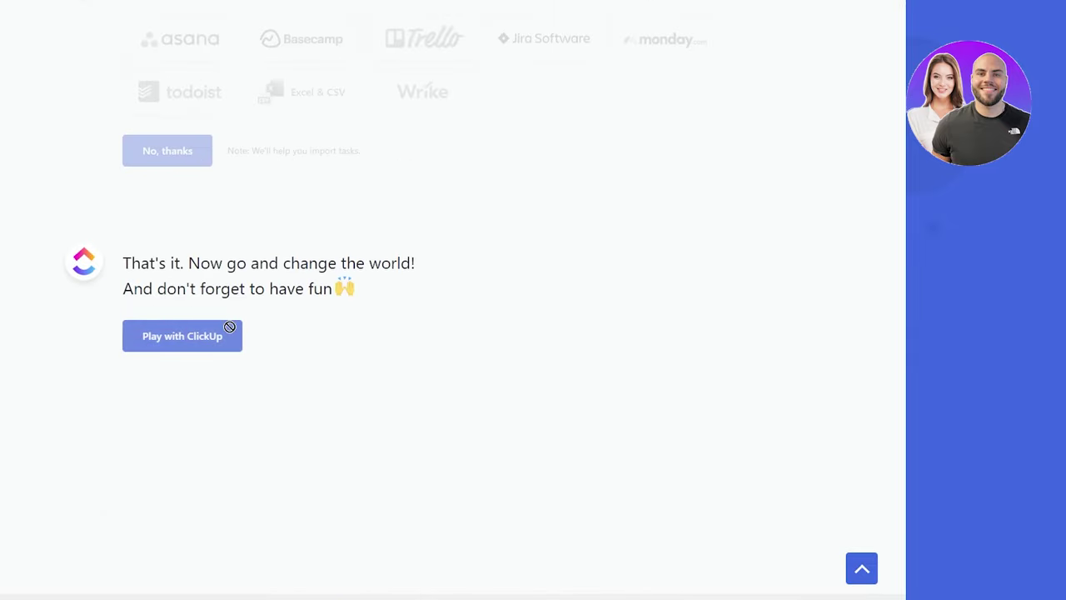
pyautogui.scroll(2, 245, 286)
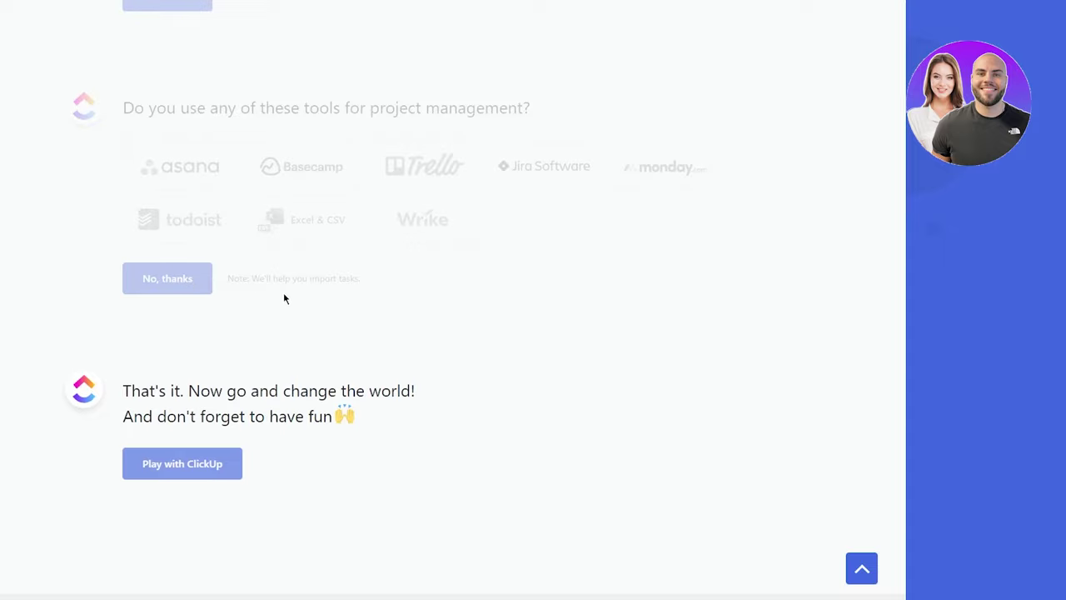
pyautogui.scroll(8, 198, 283)
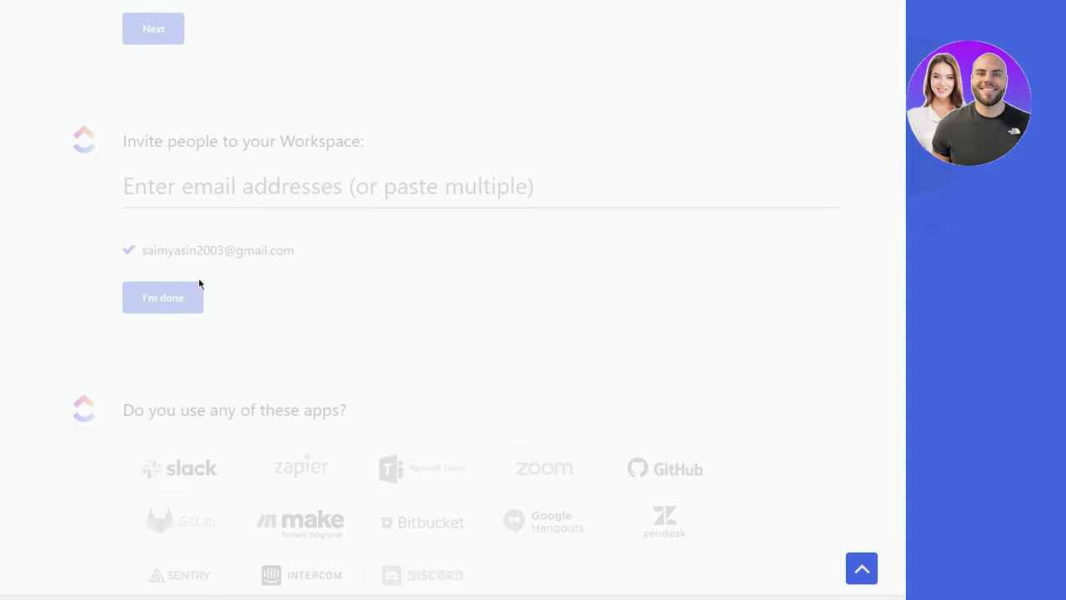
pyautogui.scroll(5, 219, 279)
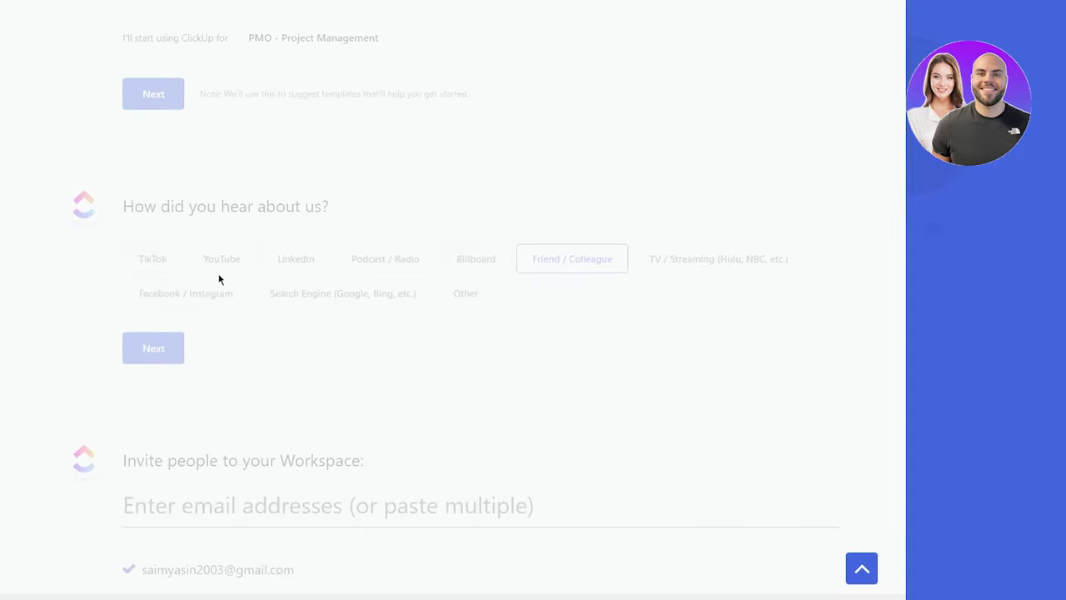
pyautogui.scroll(6, 200, 308)
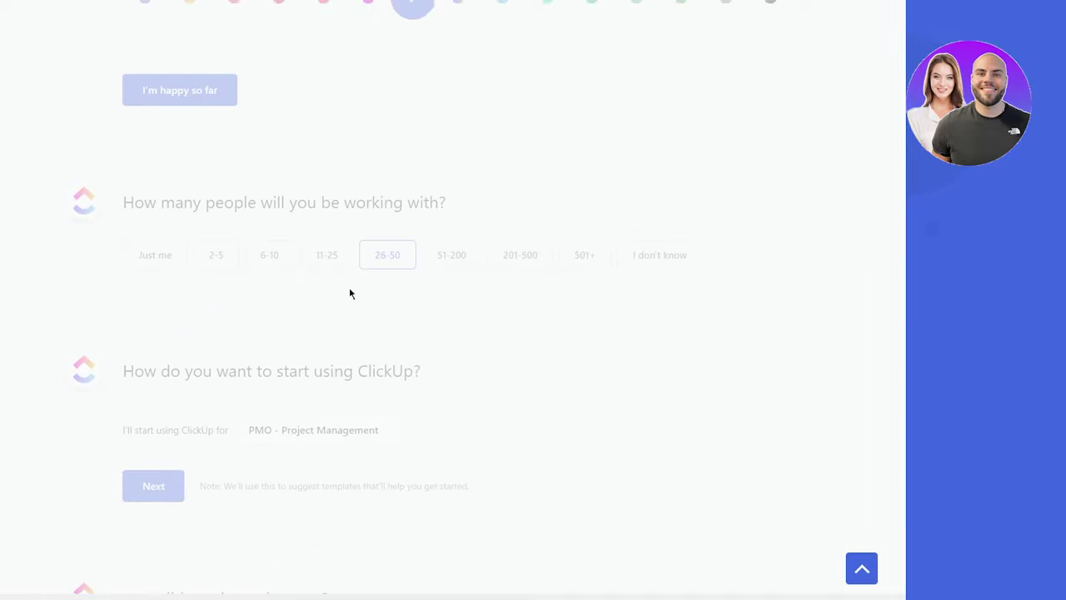
pyautogui.scroll(12, 350, 293)
pyautogui.scroll(-6, 380, 305)
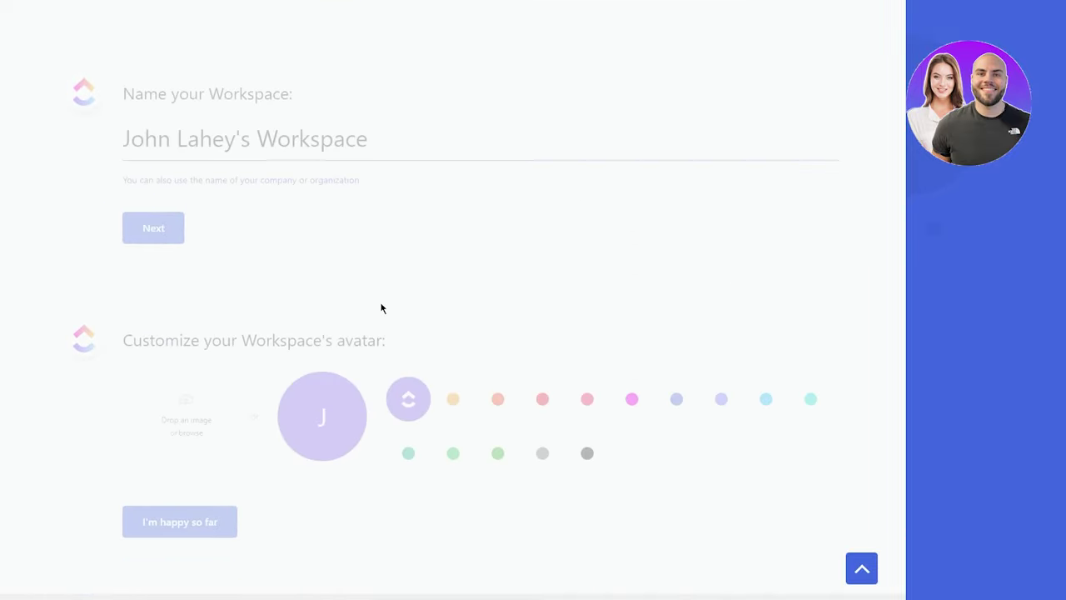
pyautogui.scroll(-6, 381, 308)
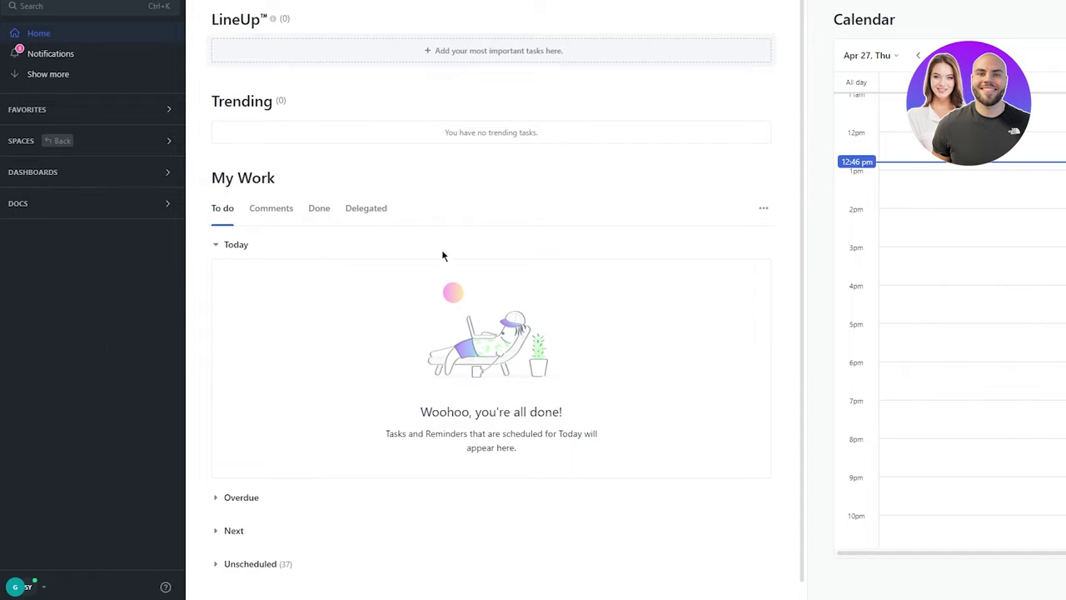
pyautogui.moveTo(452, 264)
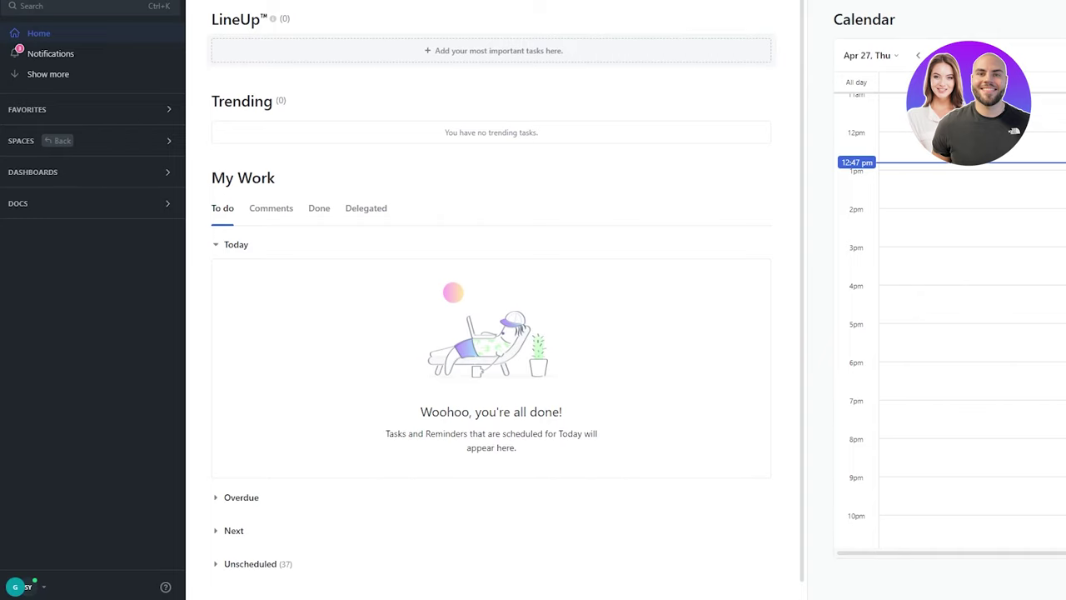
# Browse the sidebar Spaces list and the Everything view, then return Home
pyautogui.click(112, 143)
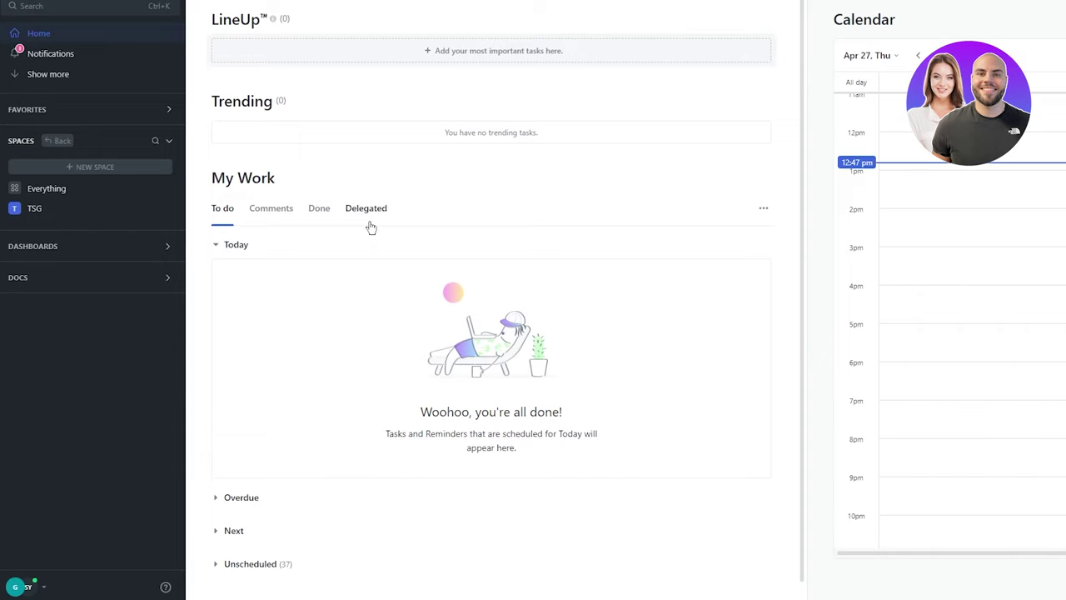
pyautogui.click(173, 140)
pyautogui.click(170, 142)
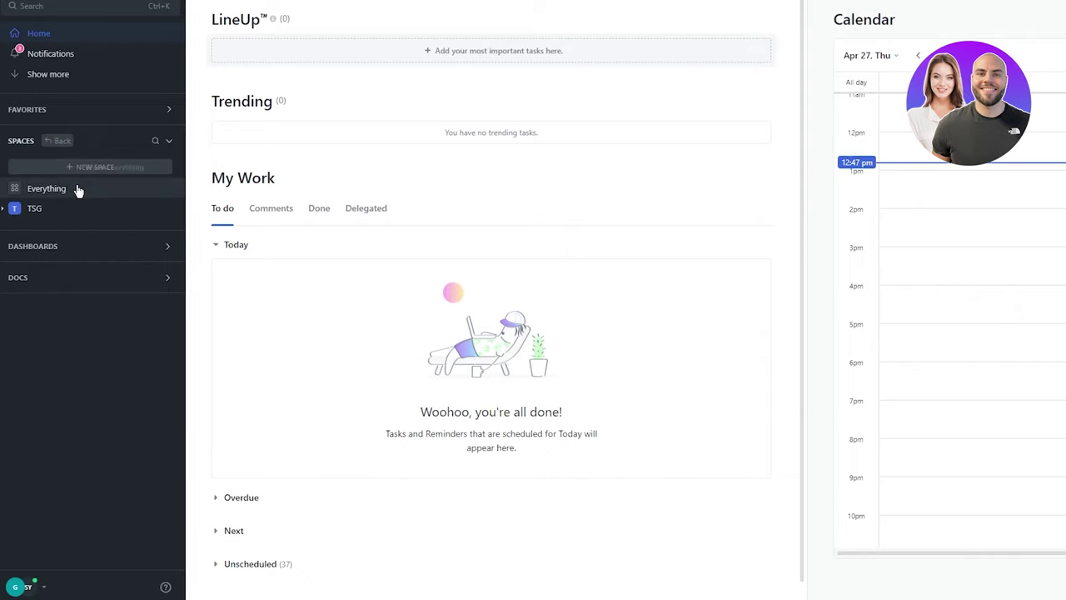
pyautogui.click(78, 190)
pyautogui.click(58, 149)
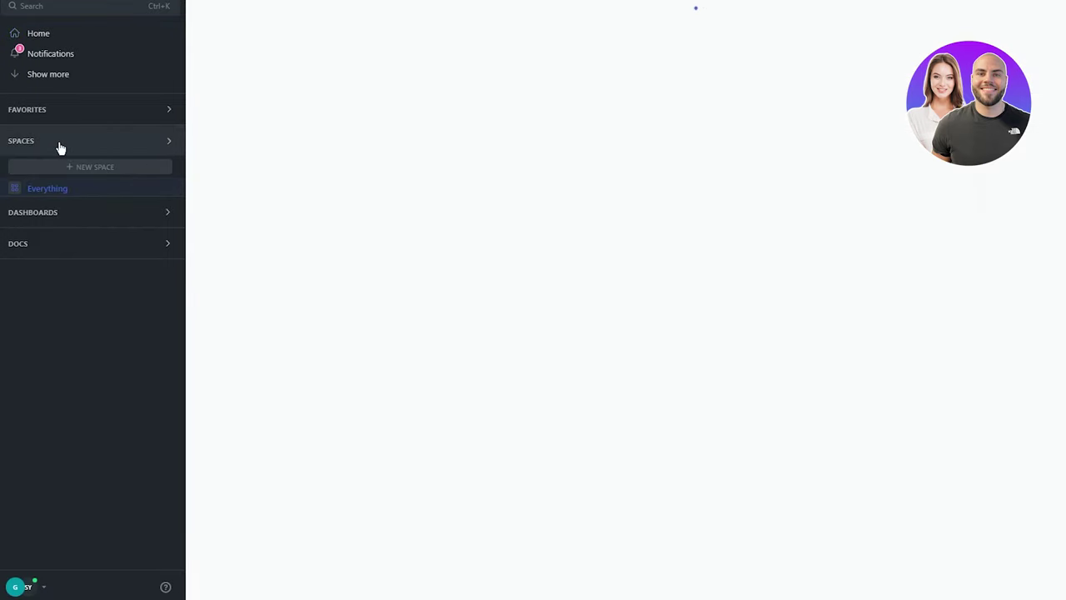
pyautogui.click(48, 36)
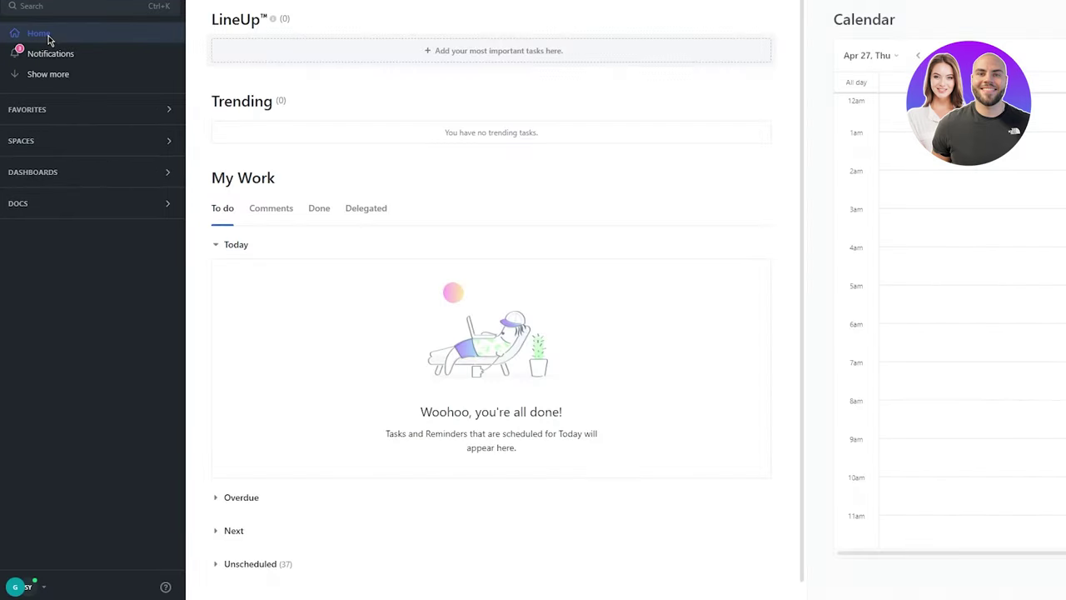
pyautogui.click(107, 140)
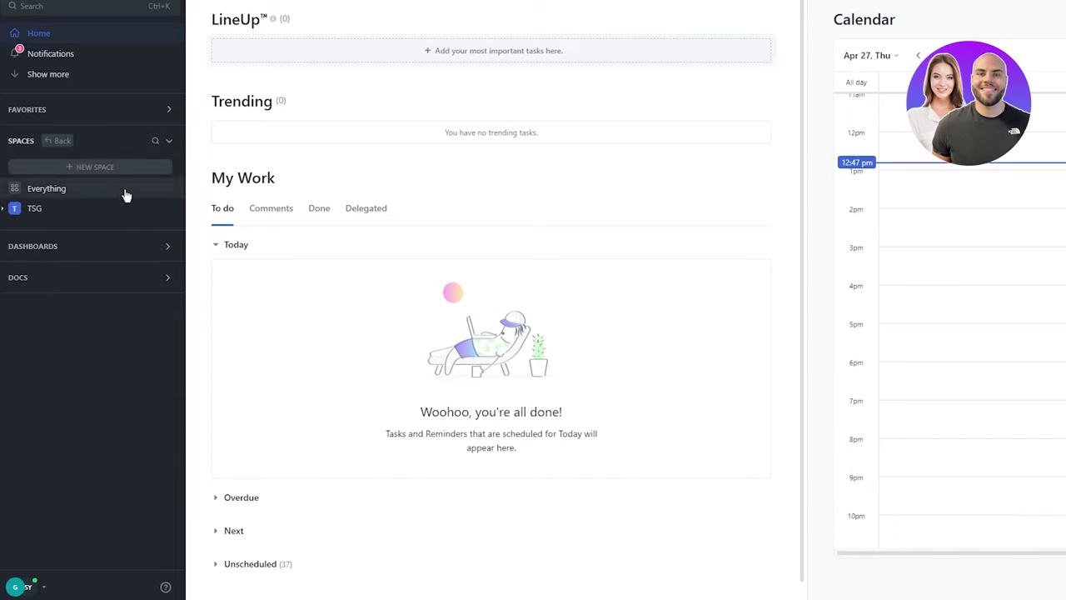
# Start a new Space, cancel the dialog, and bring up the account menu
pyautogui.click(89, 168)
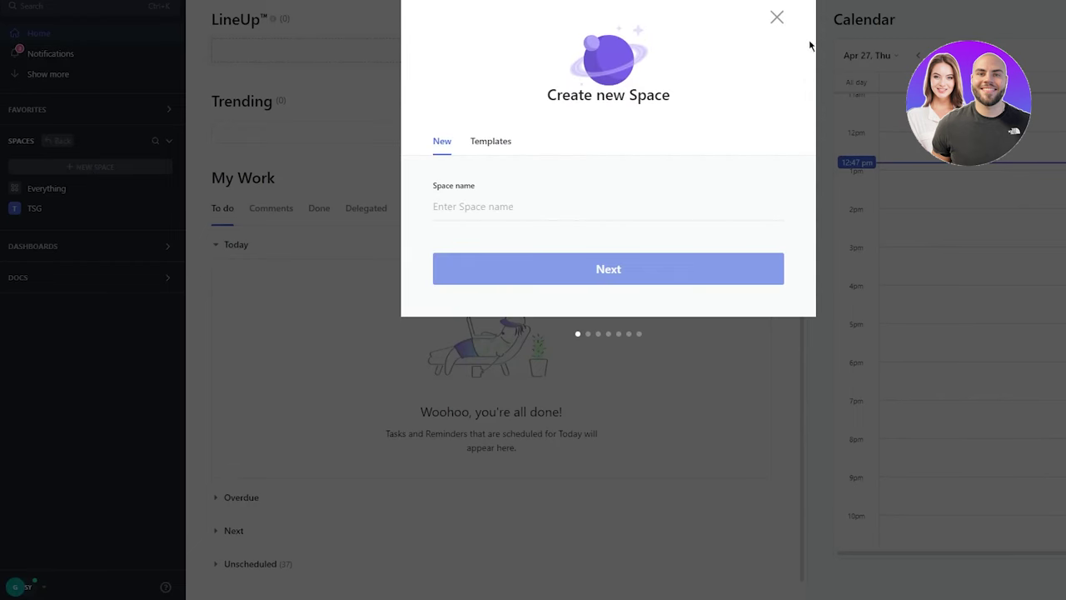
pyautogui.doubleClick(778, 18)
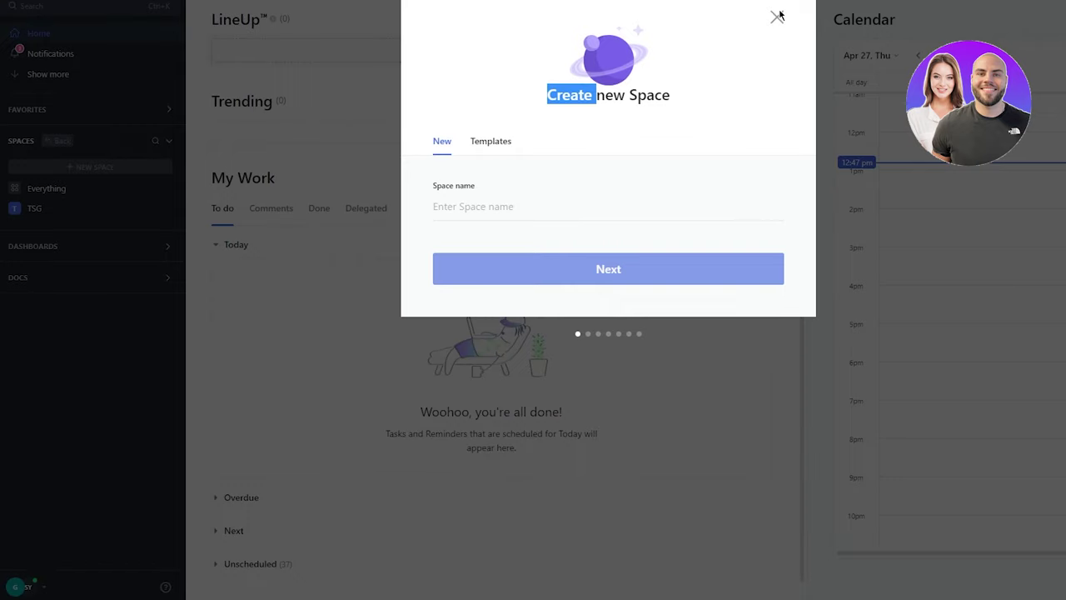
pyautogui.click(497, 346)
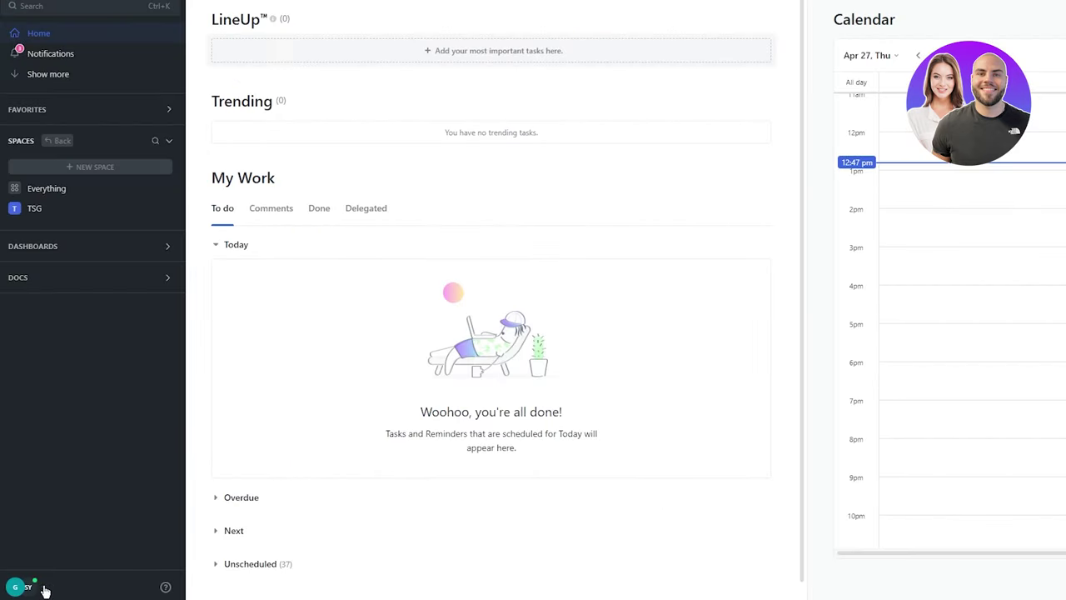
pyautogui.click(15, 588)
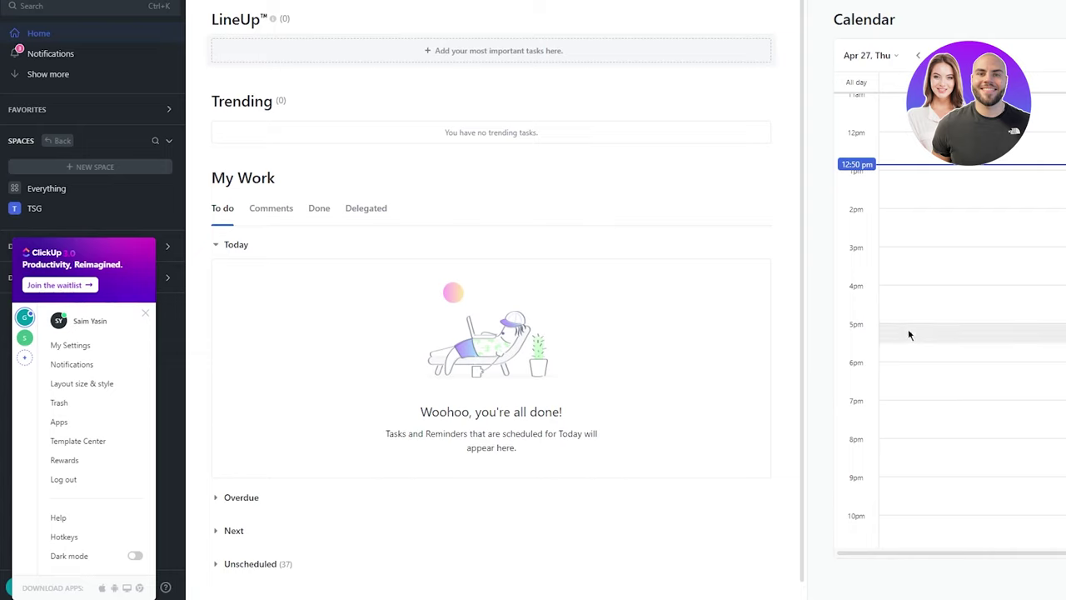
# Look at My Settings, then switch to the other workspace from the avatar menu
pyautogui.click(87, 325)
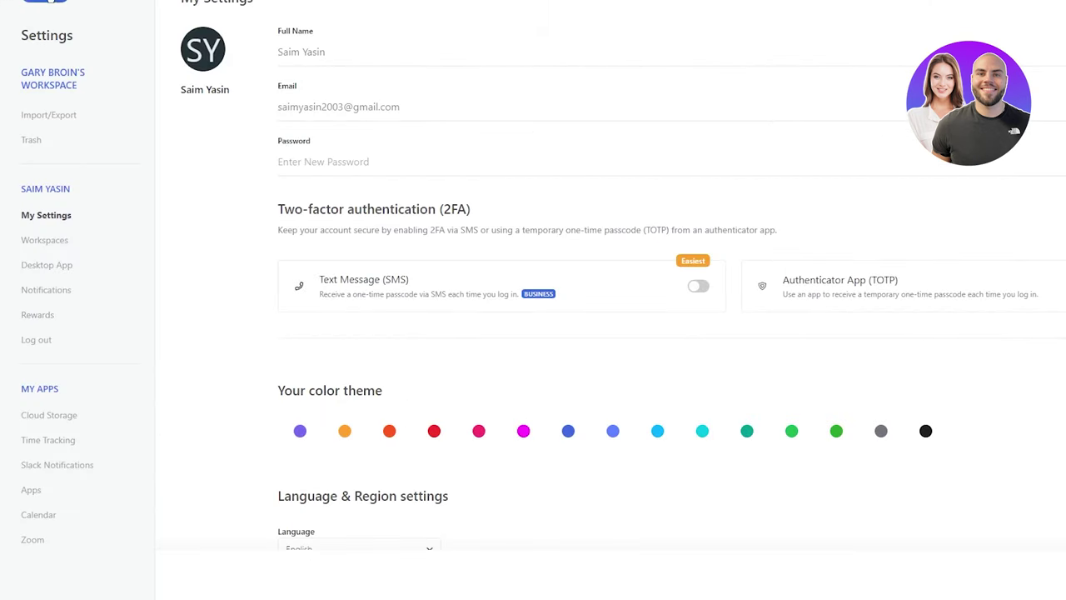
pyautogui.click(87, 75)
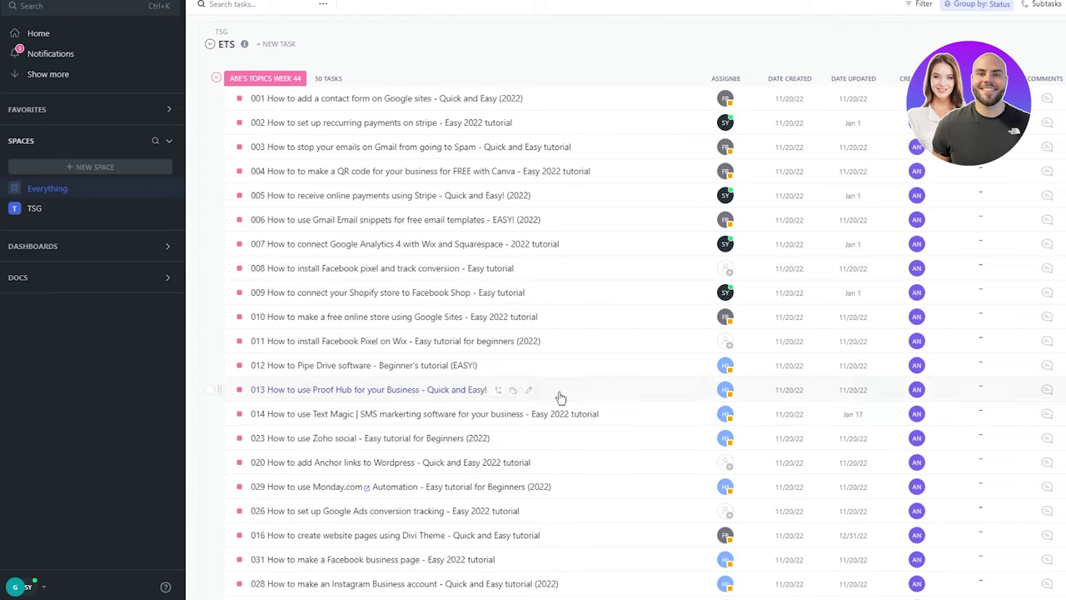
pyautogui.click(36, 587)
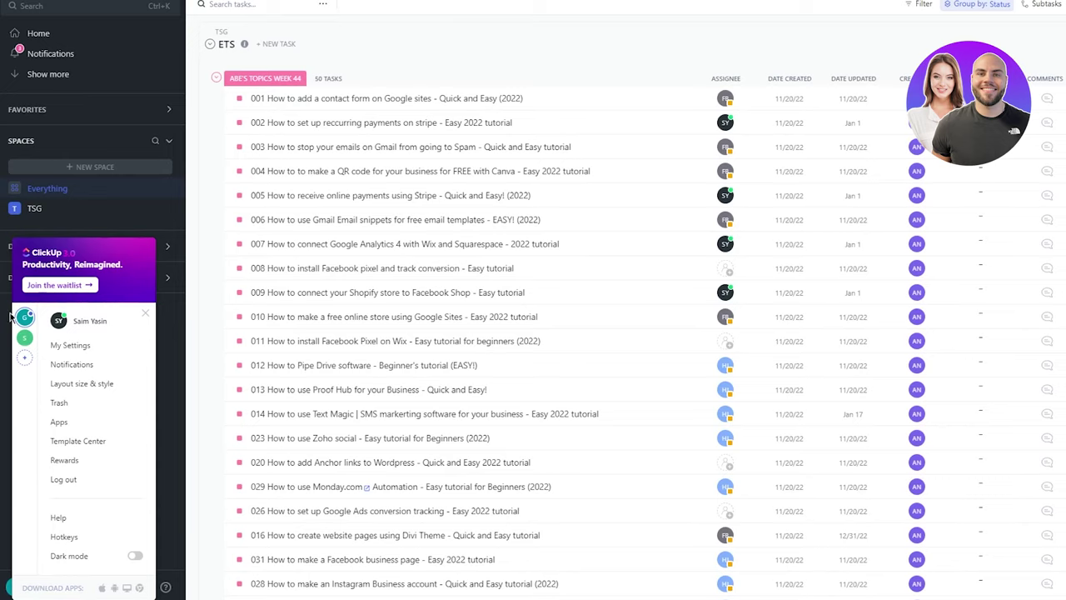
pyautogui.click(23, 339)
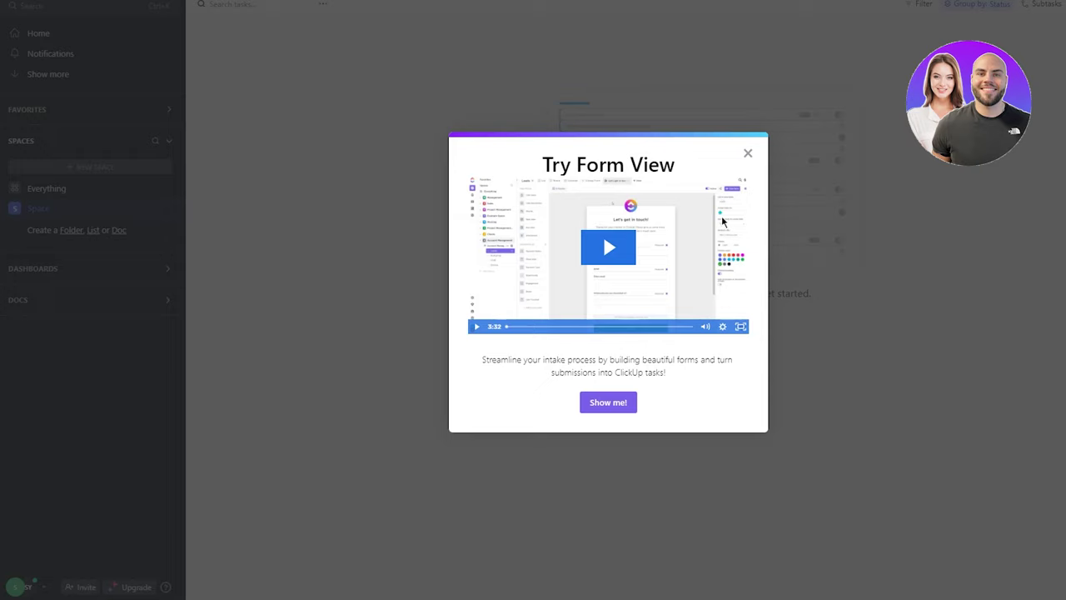
# Dismiss the Form View promotion and open the workspace's People member list
pyautogui.click(746, 155)
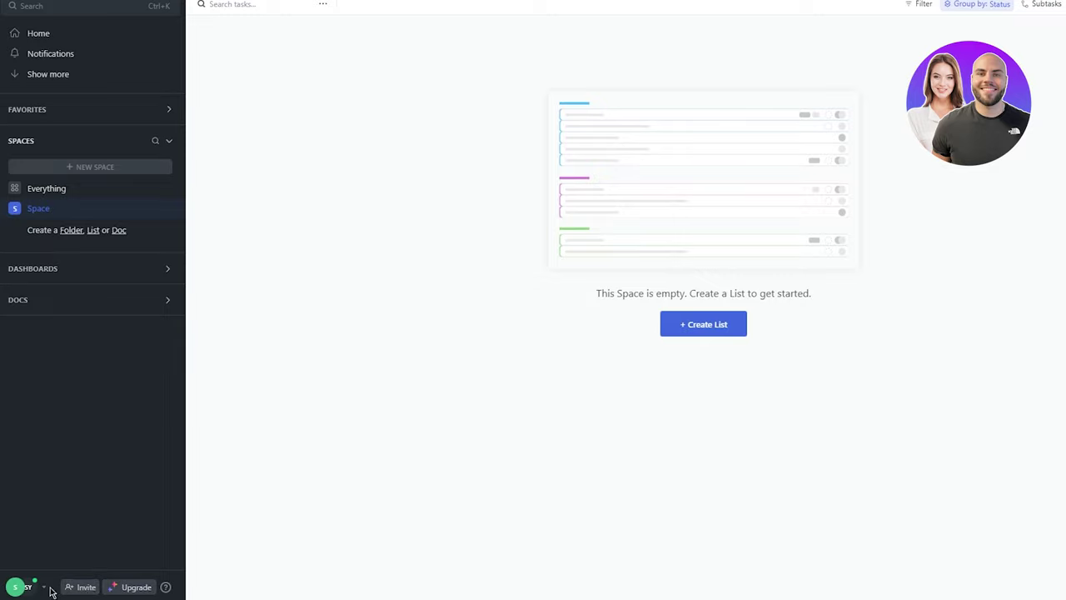
pyautogui.click(44, 587)
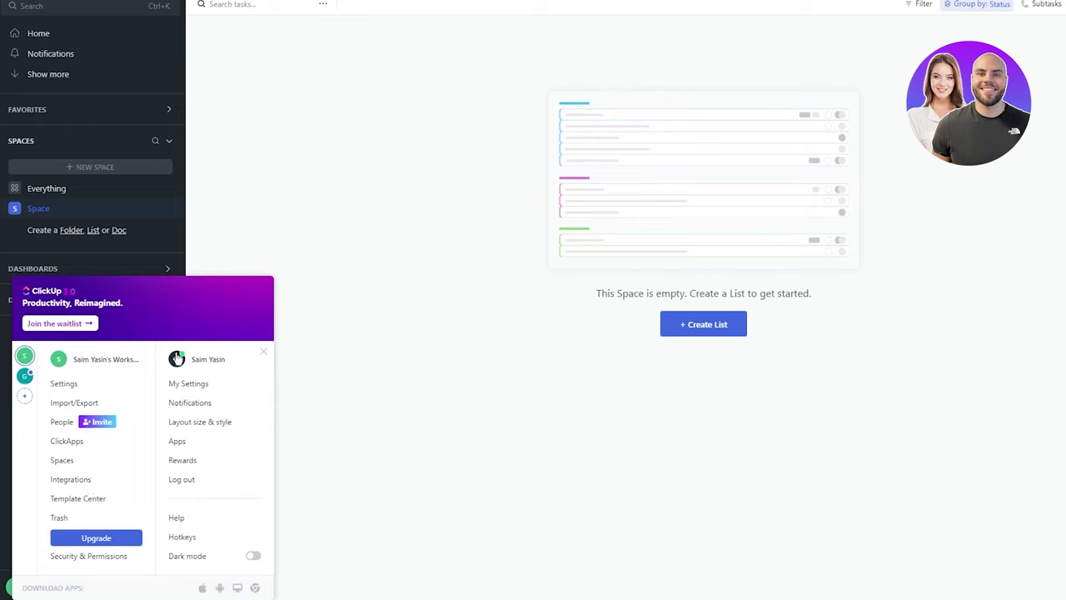
pyautogui.click(62, 422)
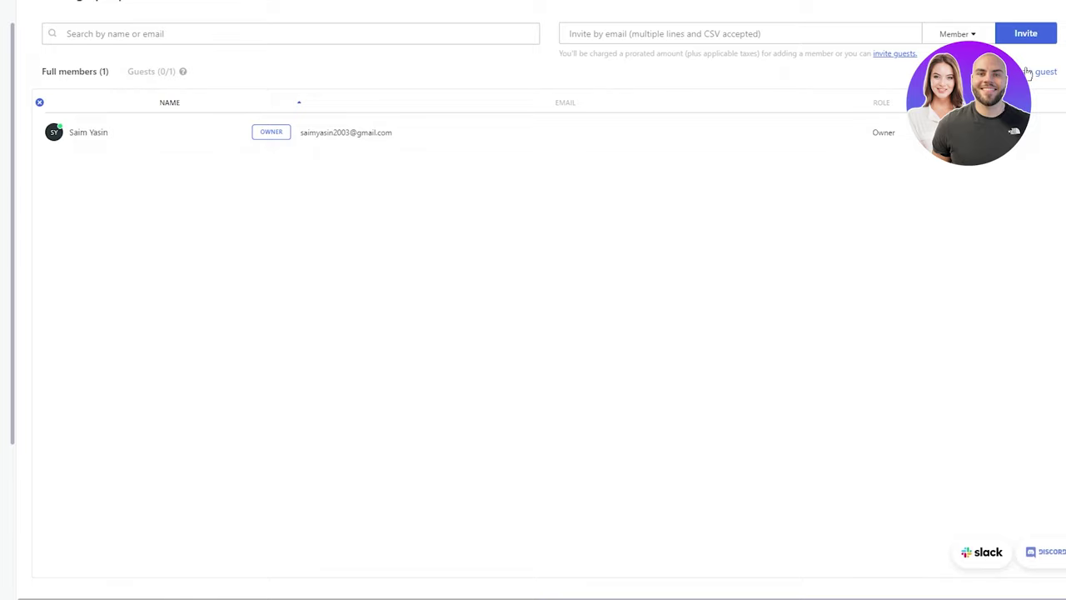
pyautogui.click(1027, 37)
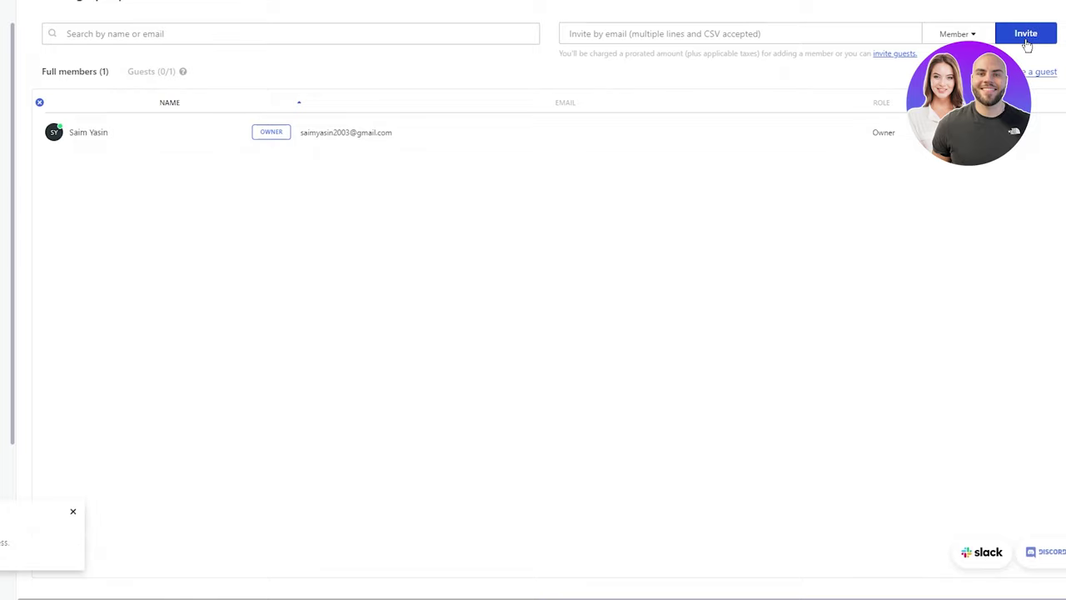
pyautogui.click(70, 515)
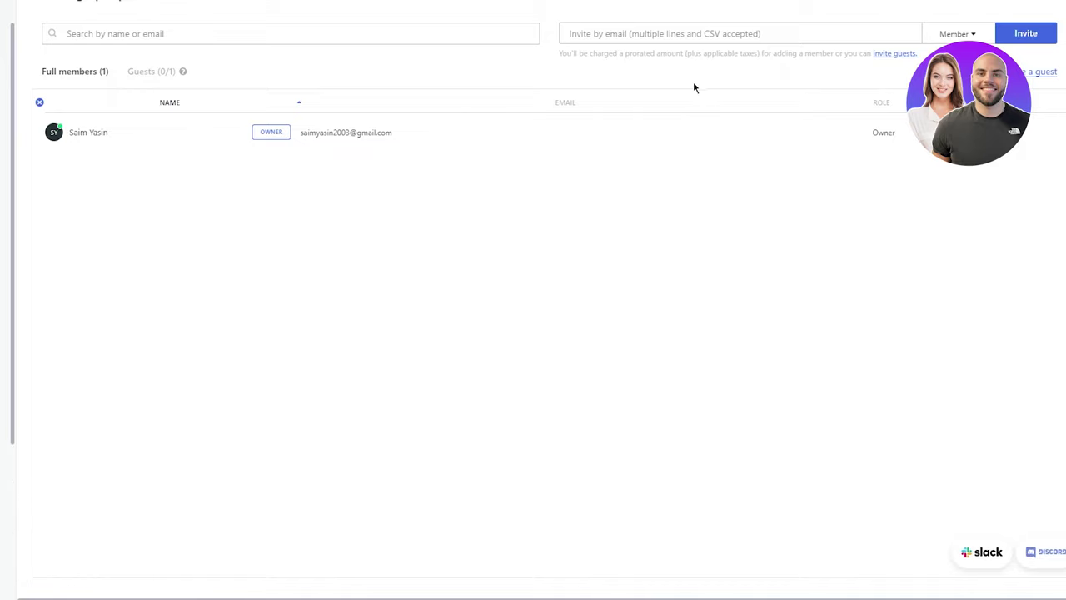
pyautogui.click(634, 34)
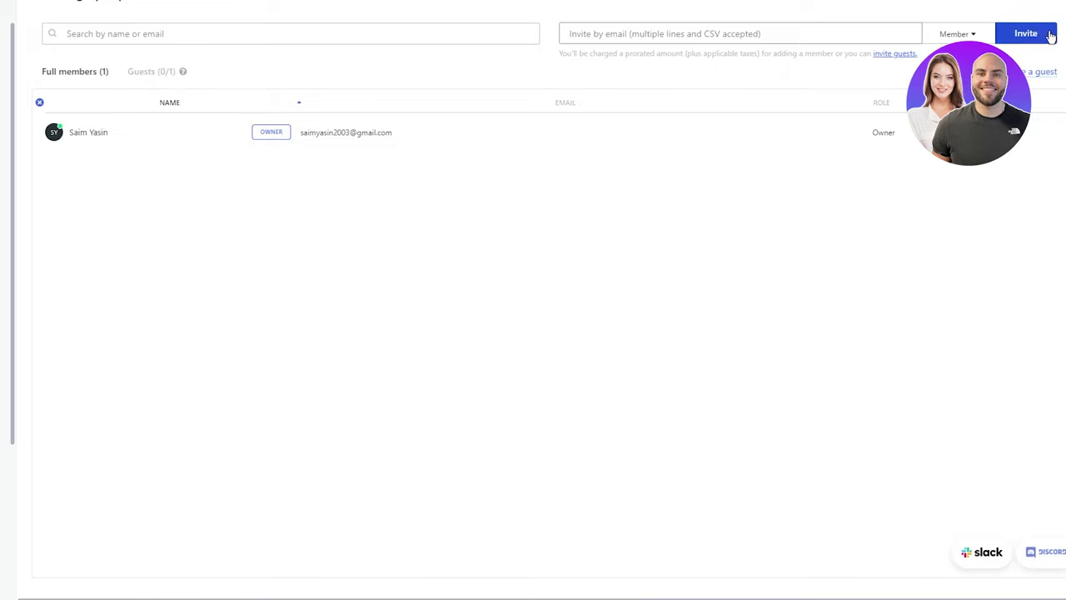
pyautogui.click(966, 35)
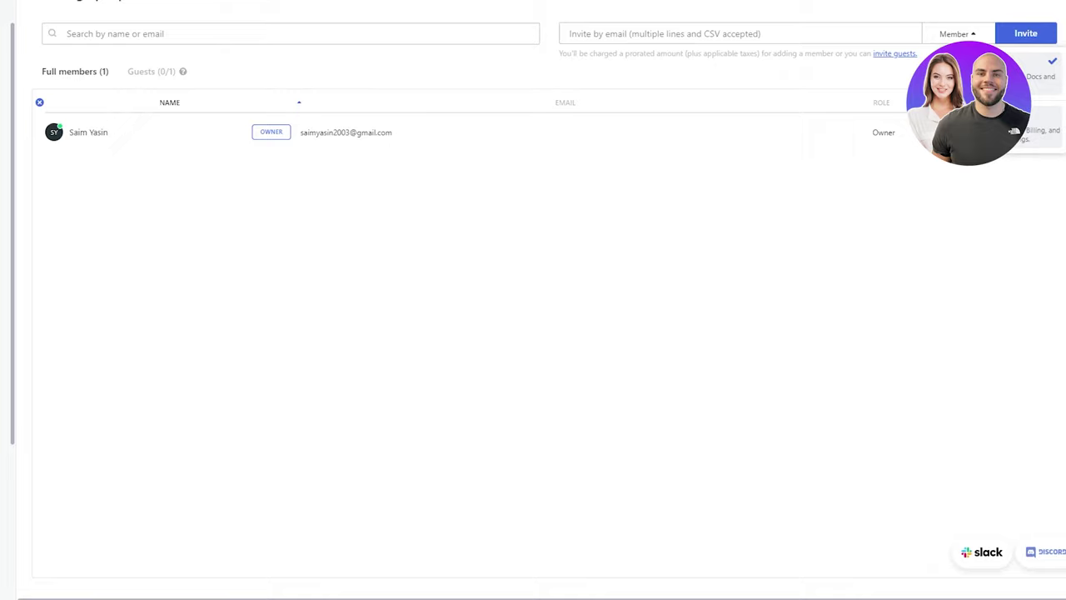
pyautogui.click(796, 249)
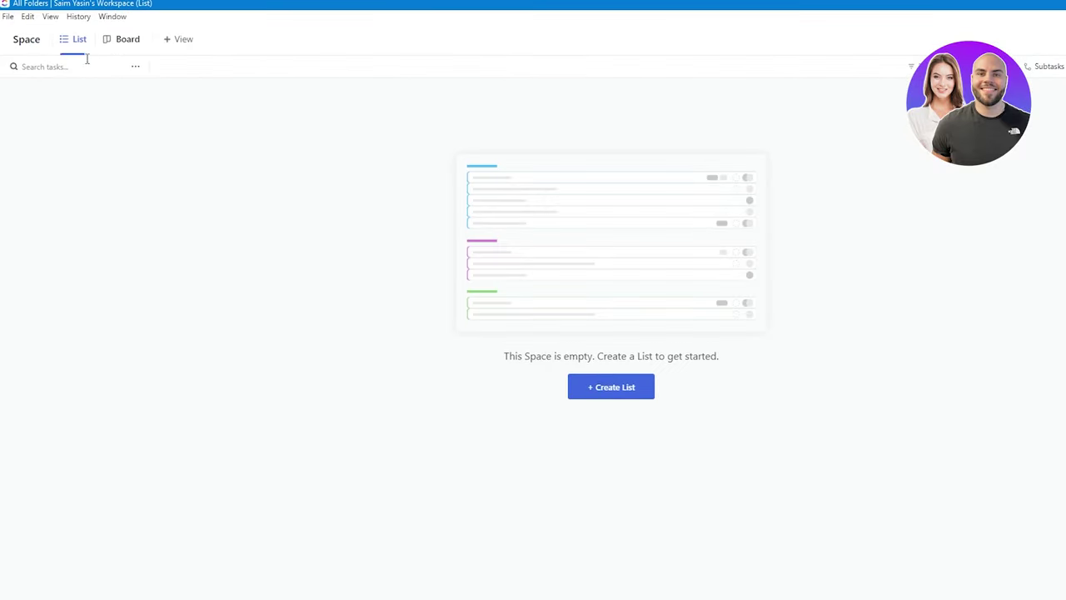
# Pin the navigation sidebar open and go to the Home overview
pyautogui.click(12, 39)
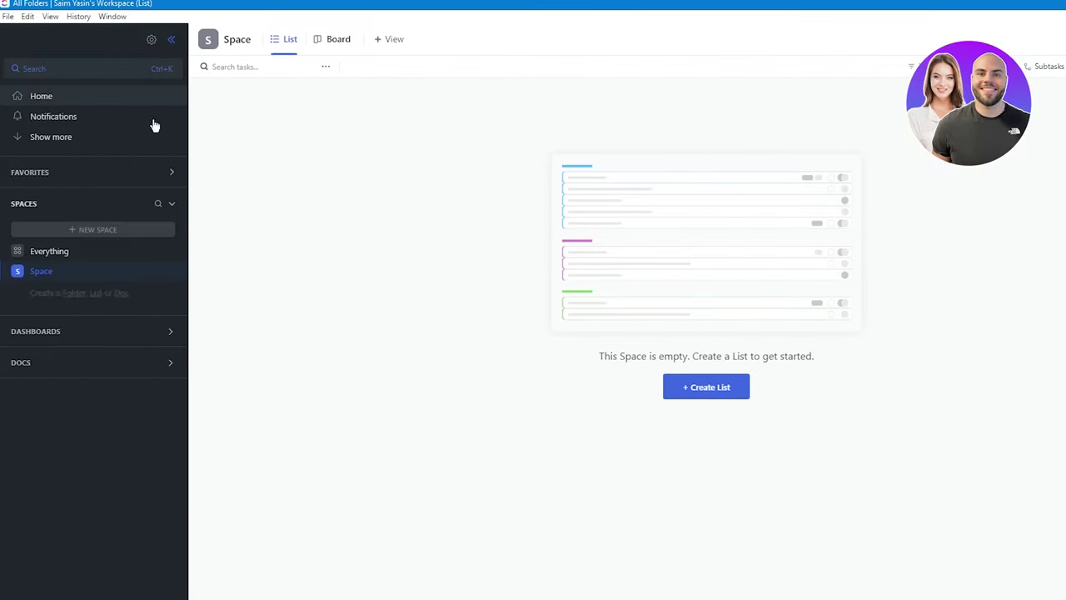
pyautogui.click(173, 40)
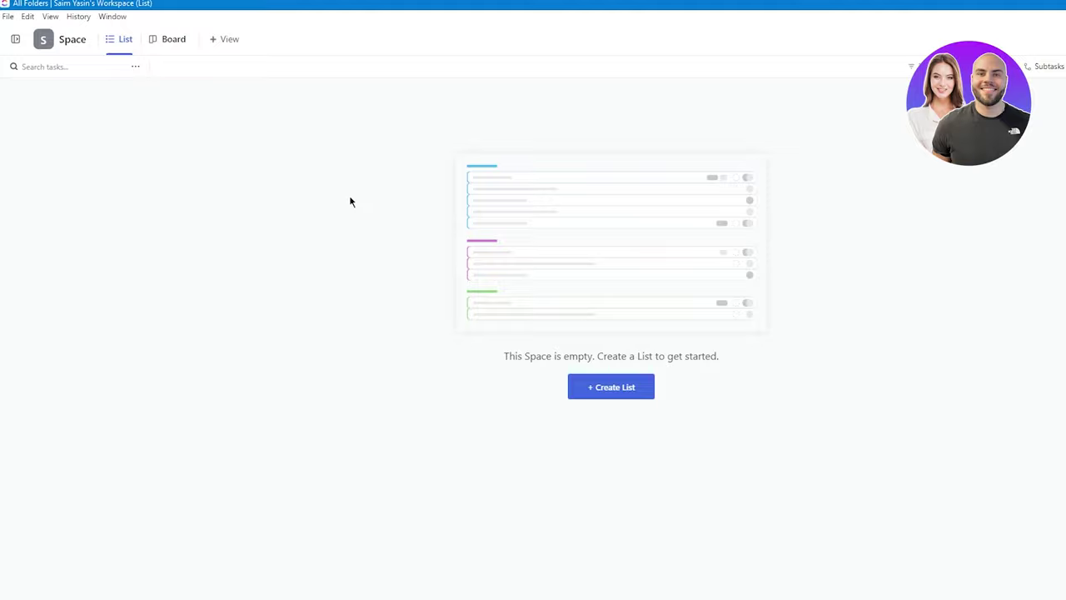
pyautogui.click(15, 40)
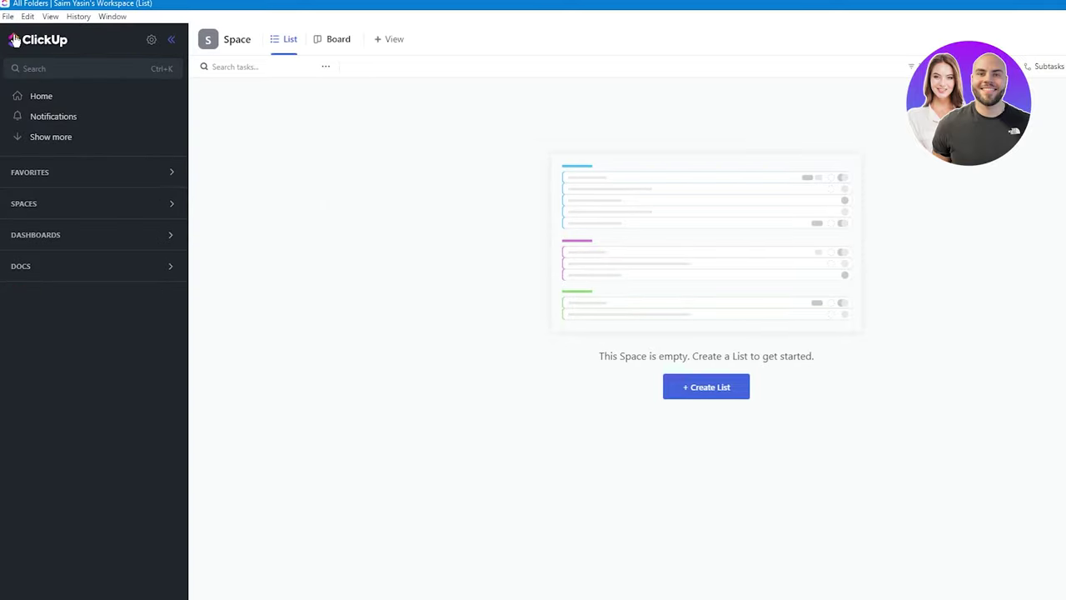
pyautogui.click(76, 101)
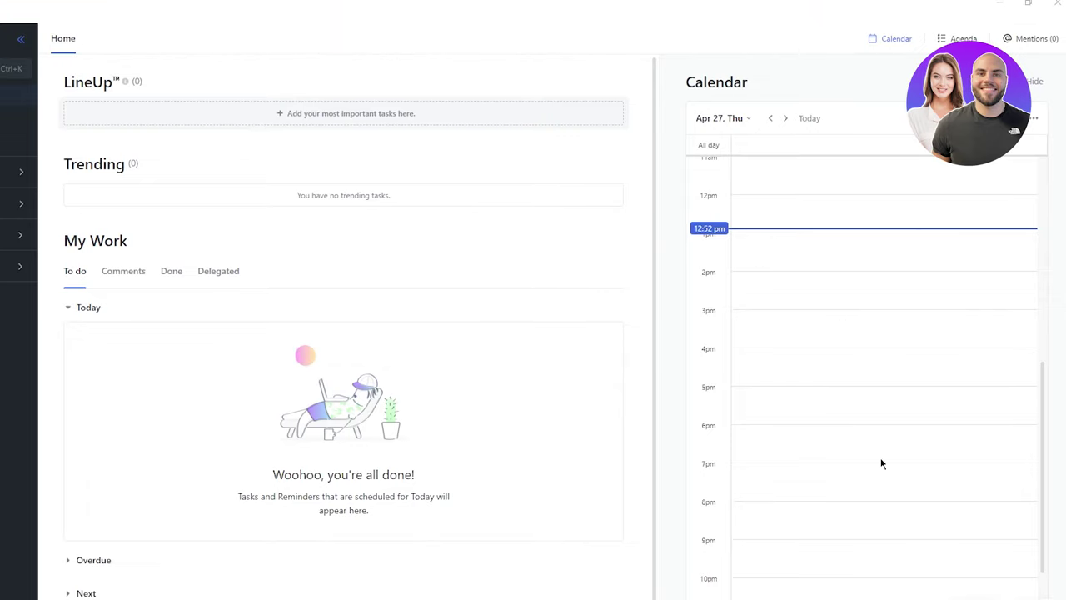
# Scroll through the Home overview's My Work list and day calendar
pyautogui.scroll(-1, 827, 311)
pyautogui.scroll(5, 827, 314)
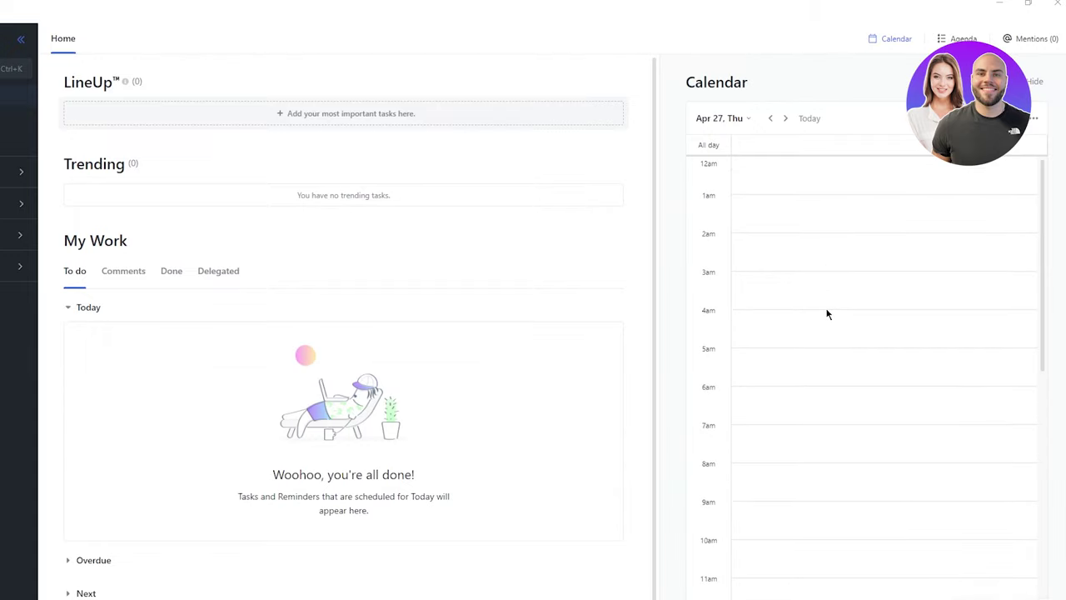
pyautogui.scroll(2, 828, 314)
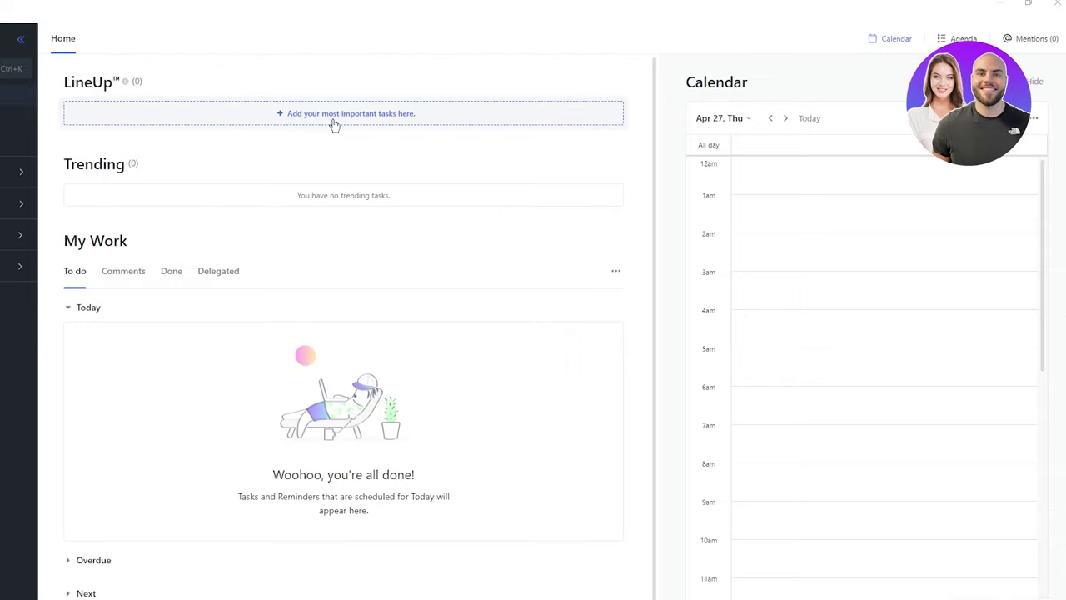
pyautogui.scroll(-1, 159, 181)
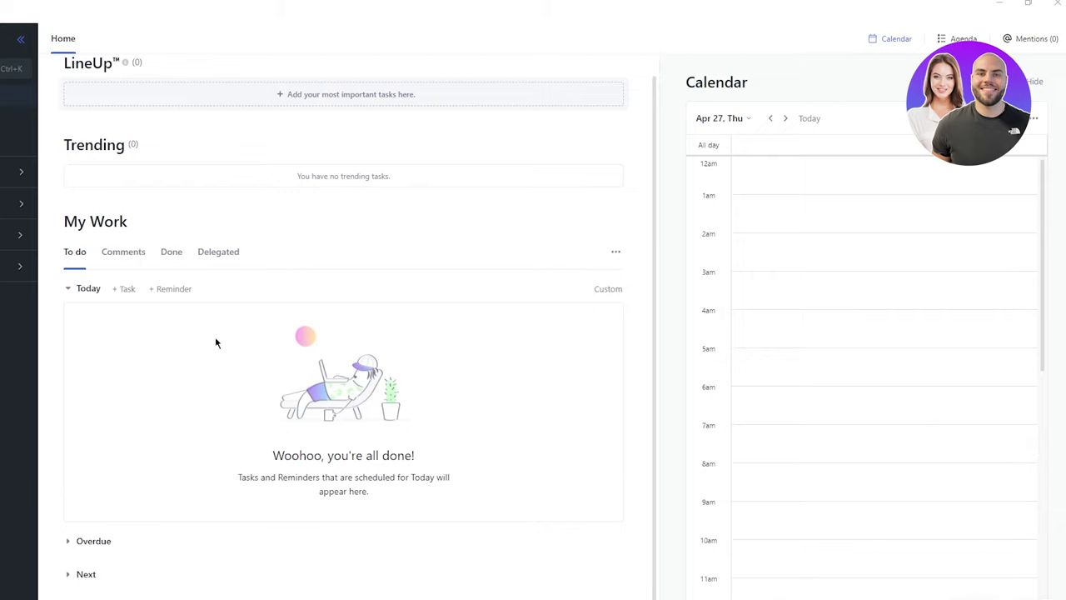
pyautogui.moveTo(235, 466); pyautogui.dragTo(548, 556)
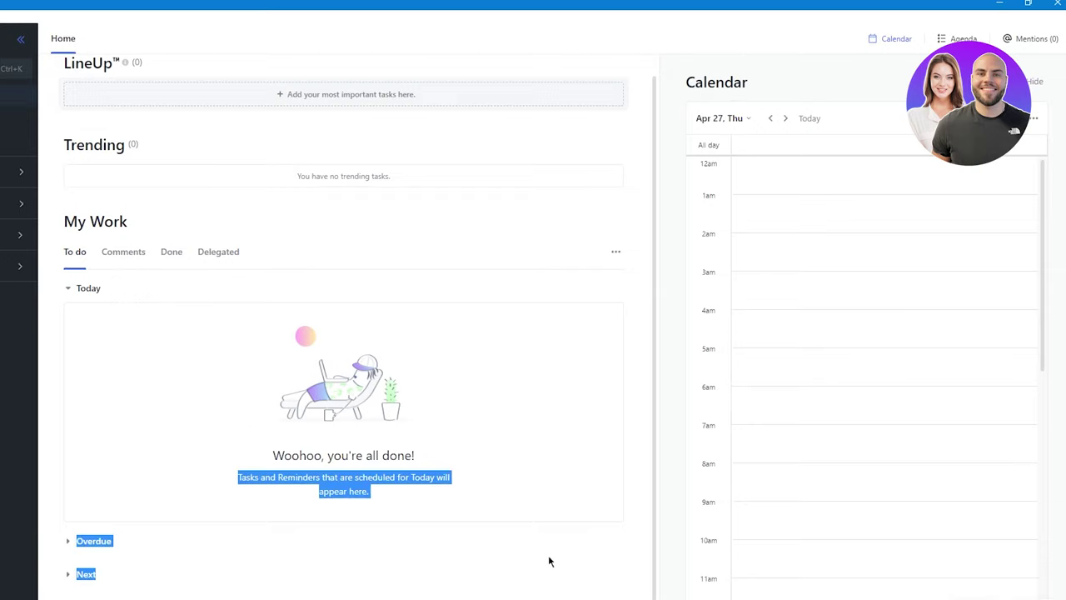
pyautogui.click(462, 408)
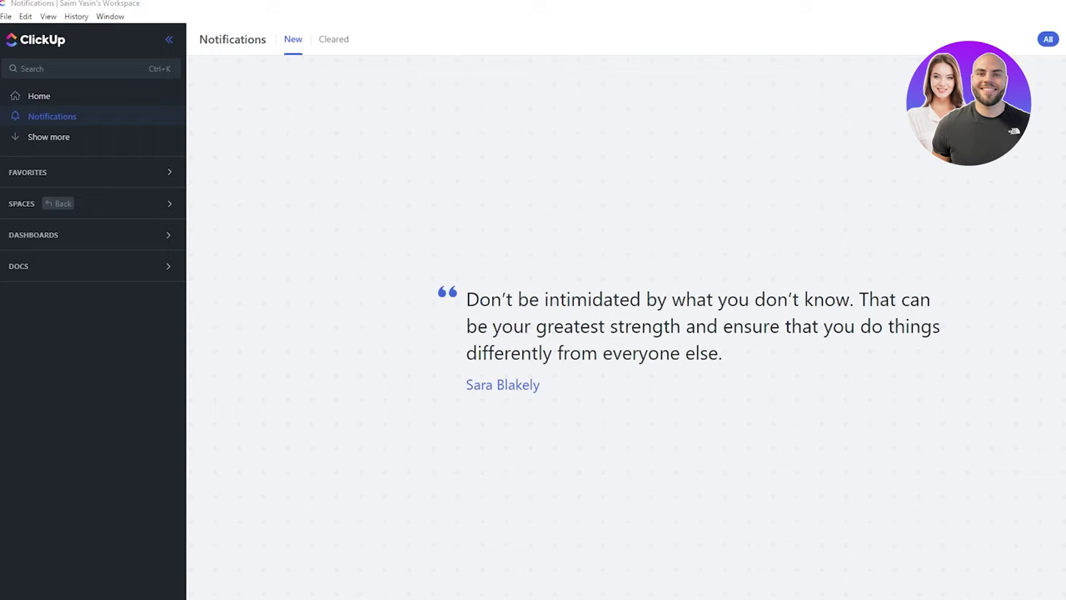
# Show more sidebar sections and open the Pulse page to see who's online
pyautogui.moveTo(476, 231); pyautogui.dragTo(908, 412)
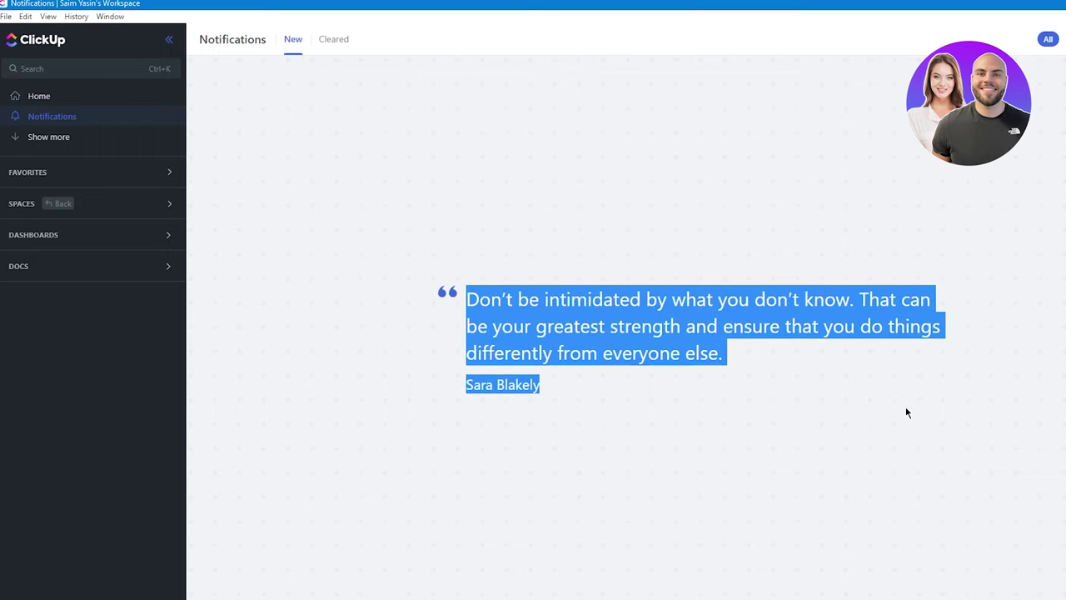
pyautogui.click(945, 422)
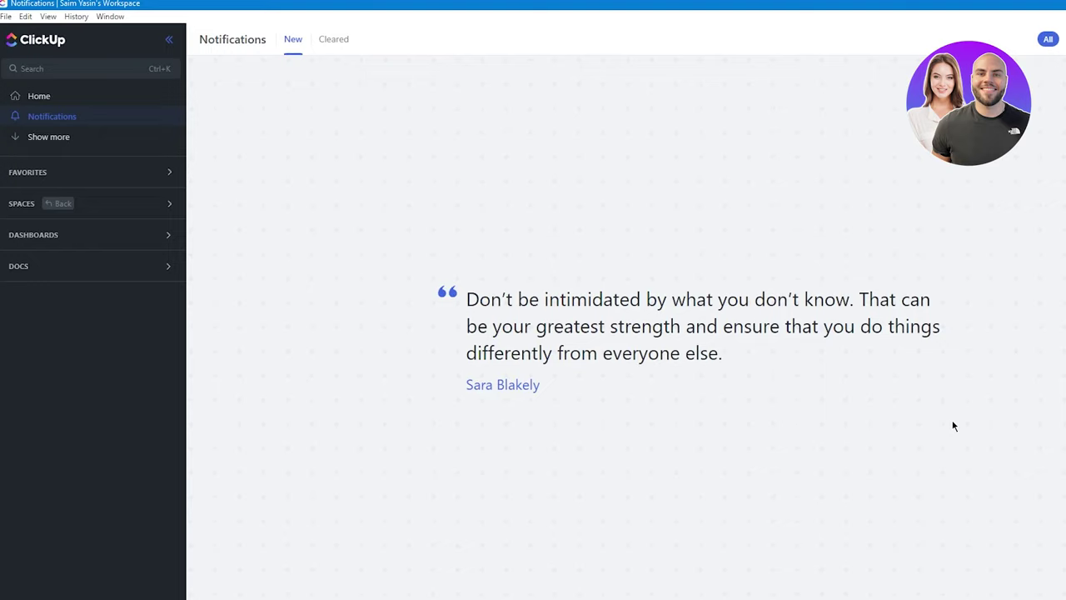
pyautogui.click(93, 139)
pyautogui.click(20, 144)
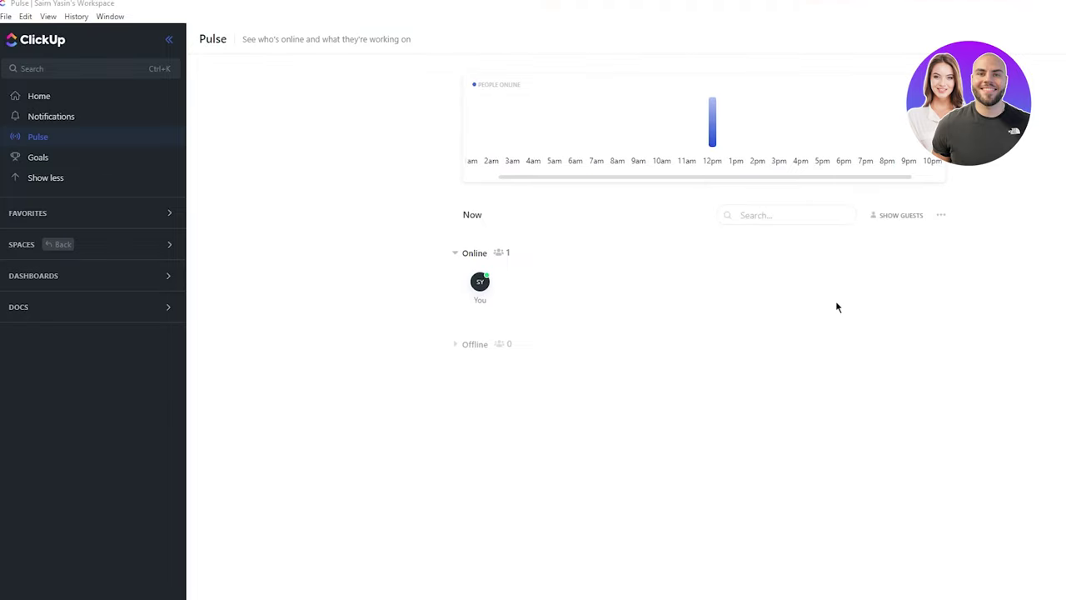
pyautogui.moveTo(712, 140)
# Go to the empty Goals page and expand the SPACES sidebar section
pyautogui.click(122, 156)
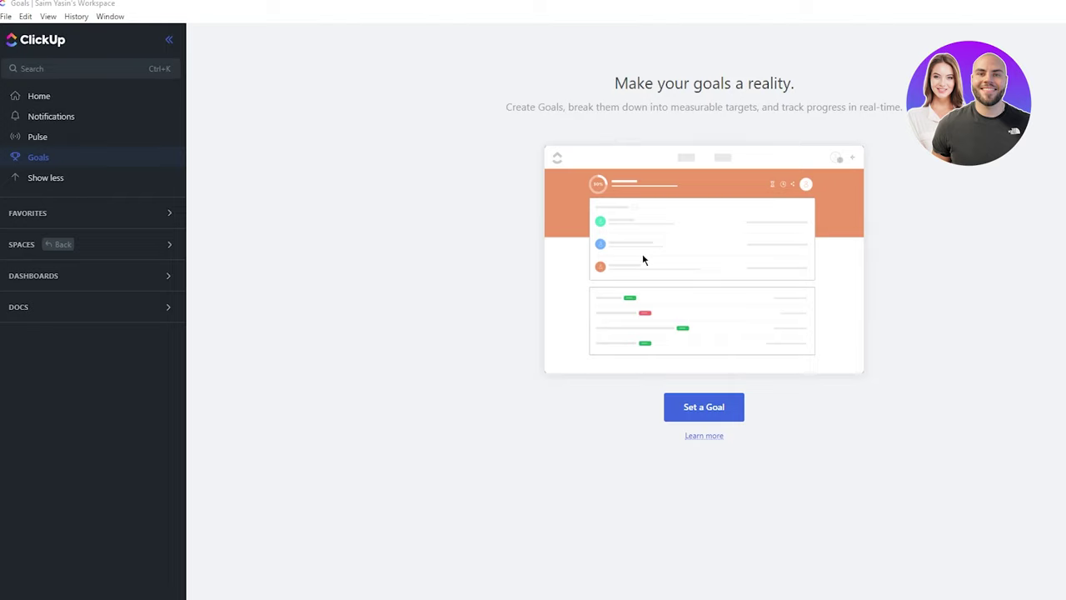
pyautogui.click(102, 247)
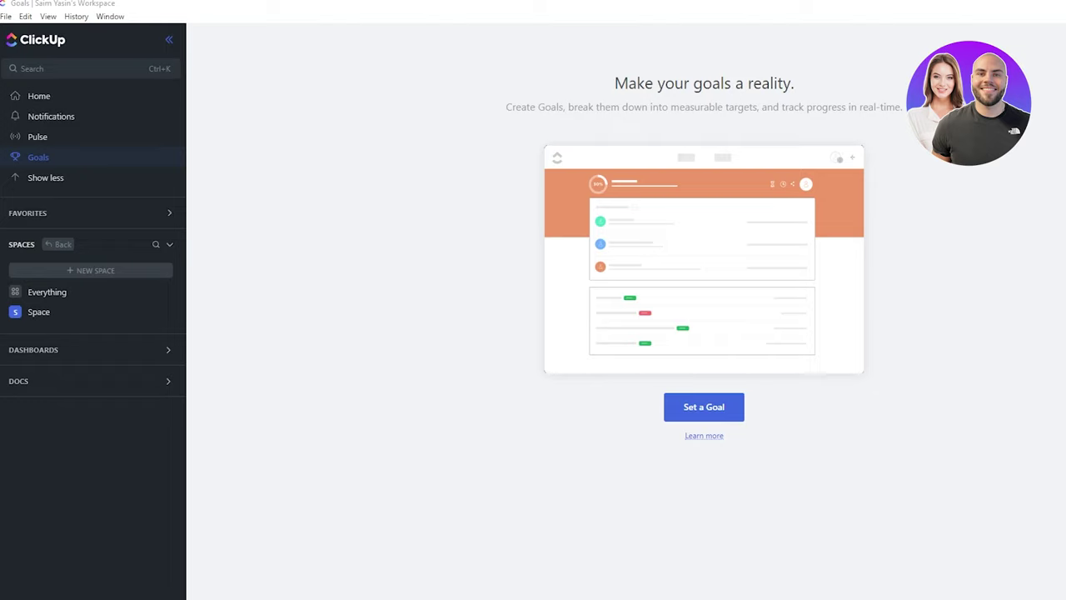
# Add a new dashboard under My Private Dashboards
pyautogui.click(125, 349)
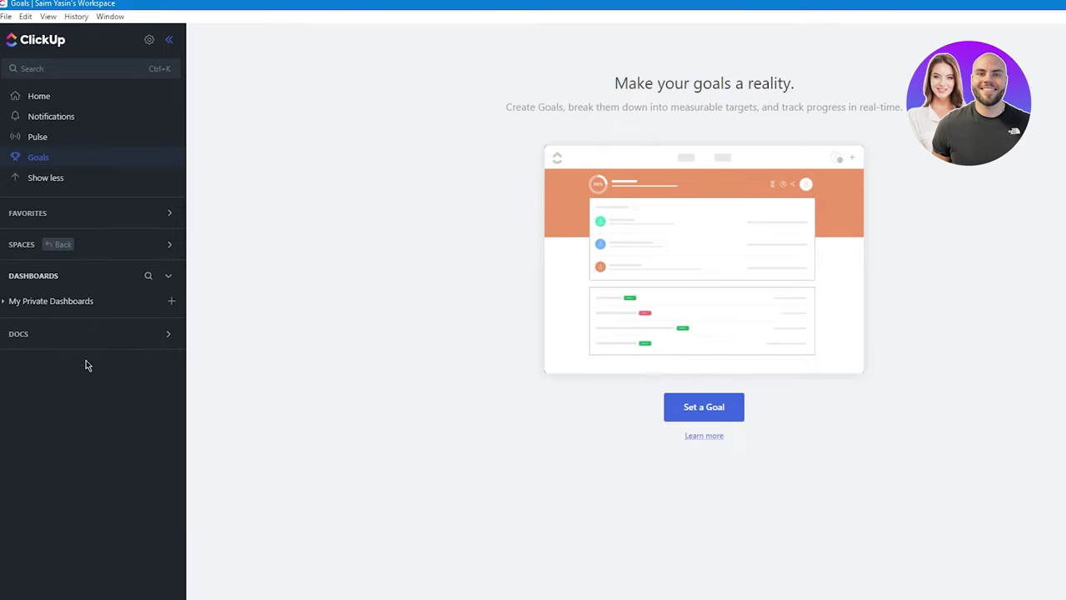
pyautogui.click(3, 301)
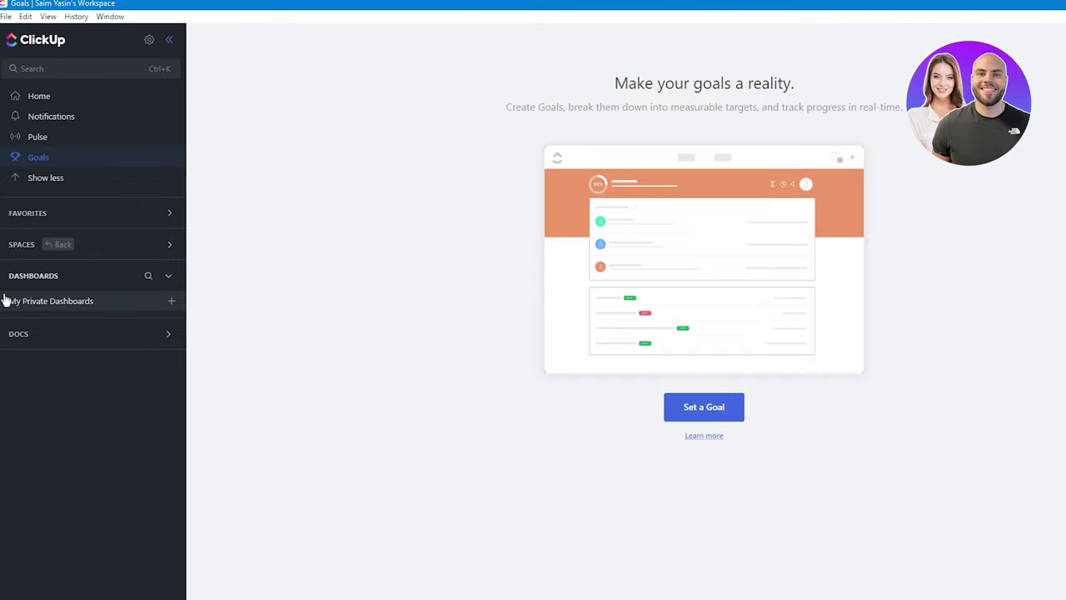
pyautogui.click(170, 305)
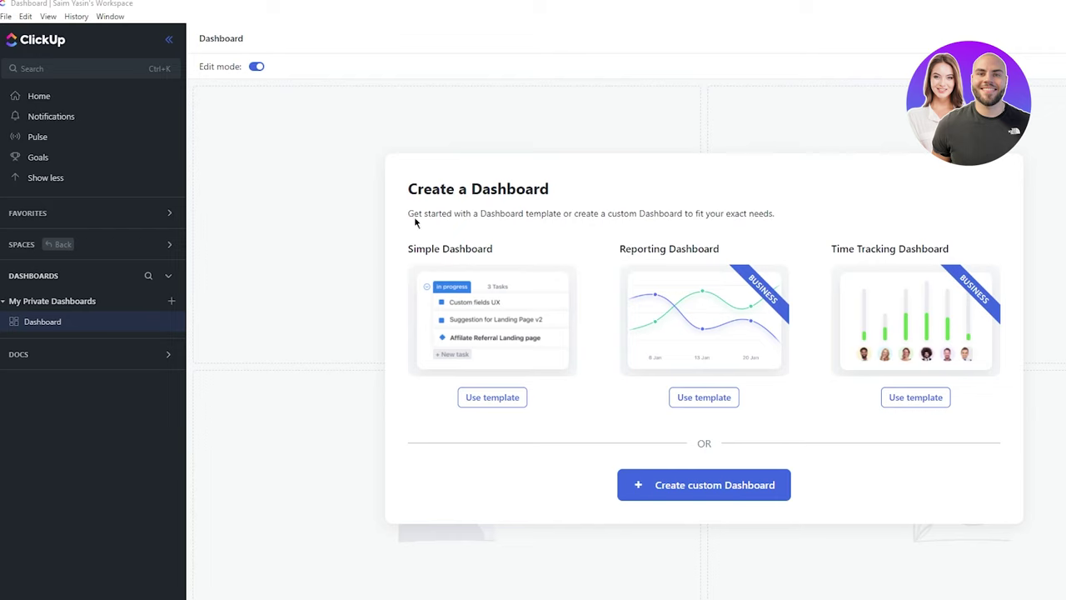
# Read through the Create a Dashboard introduction and template choices
pyautogui.moveTo(414, 218); pyautogui.dragTo(798, 220)
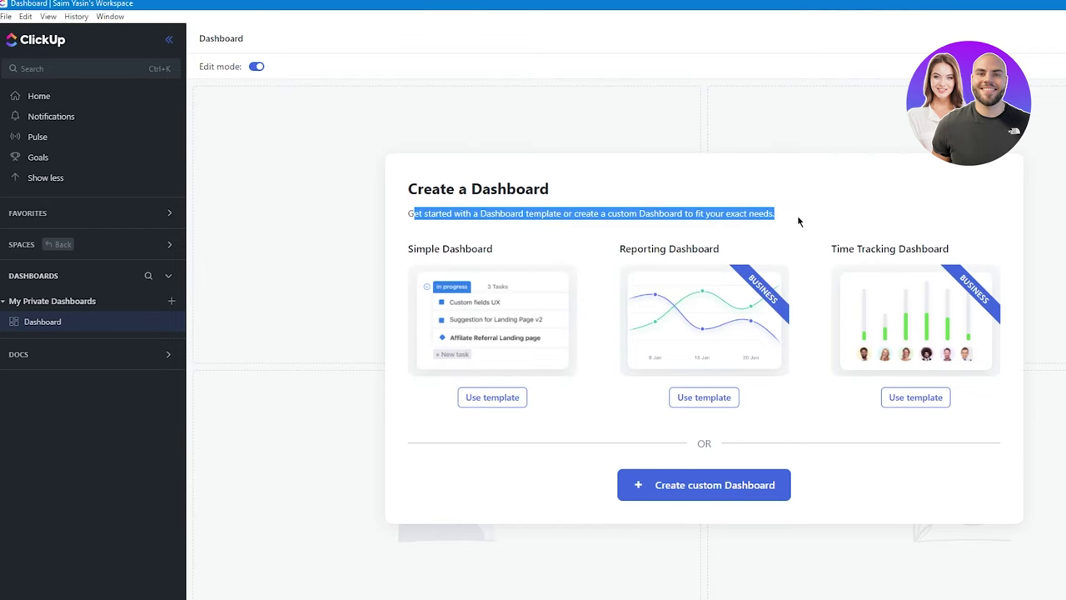
pyautogui.click(798, 220)
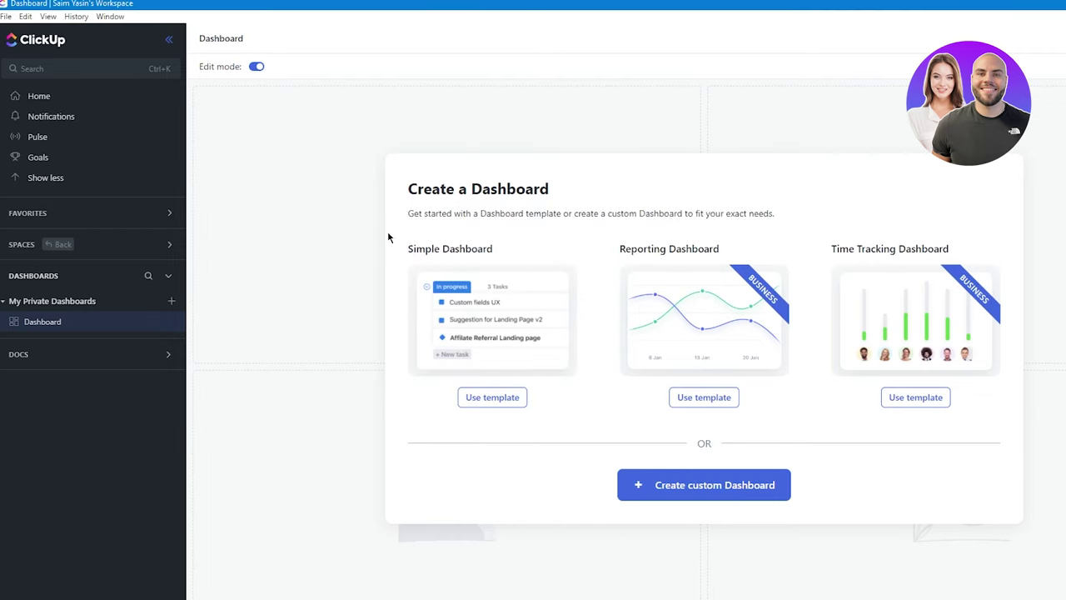
pyautogui.moveTo(388, 238); pyautogui.dragTo(529, 234)
pyautogui.click(529, 234)
pyautogui.moveTo(623, 248); pyautogui.dragTo(827, 411)
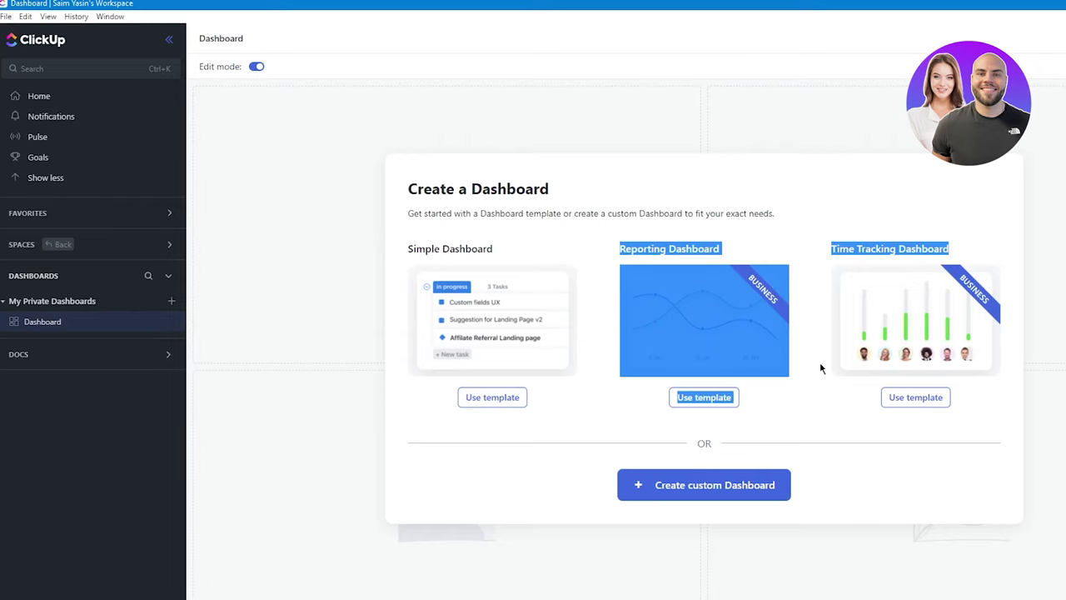
pyautogui.click(804, 322)
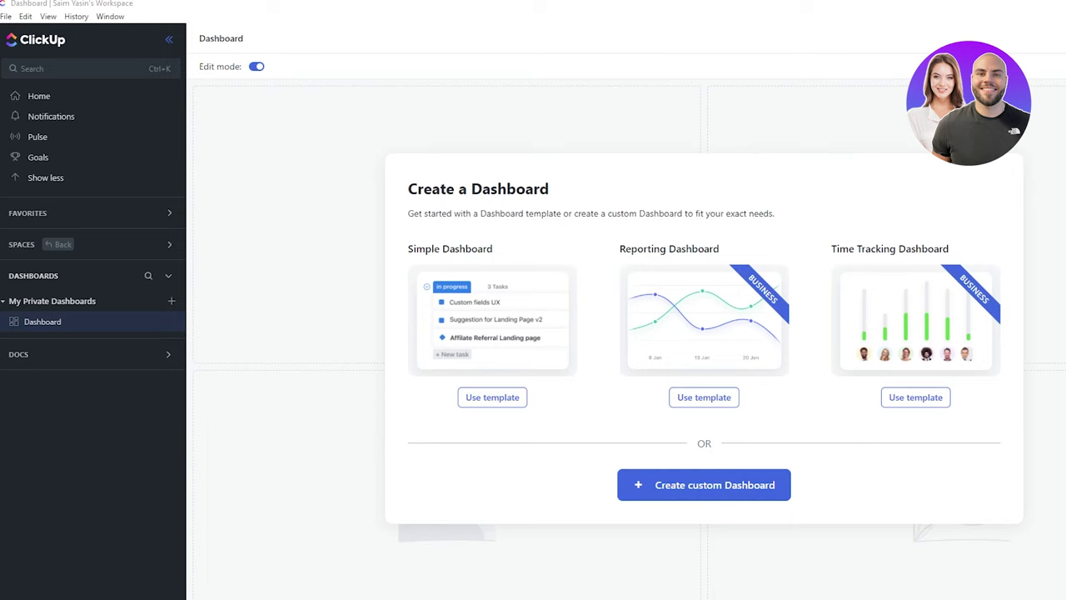
# Open a template's setup and location list, then cancel it
pyautogui.click(508, 406)
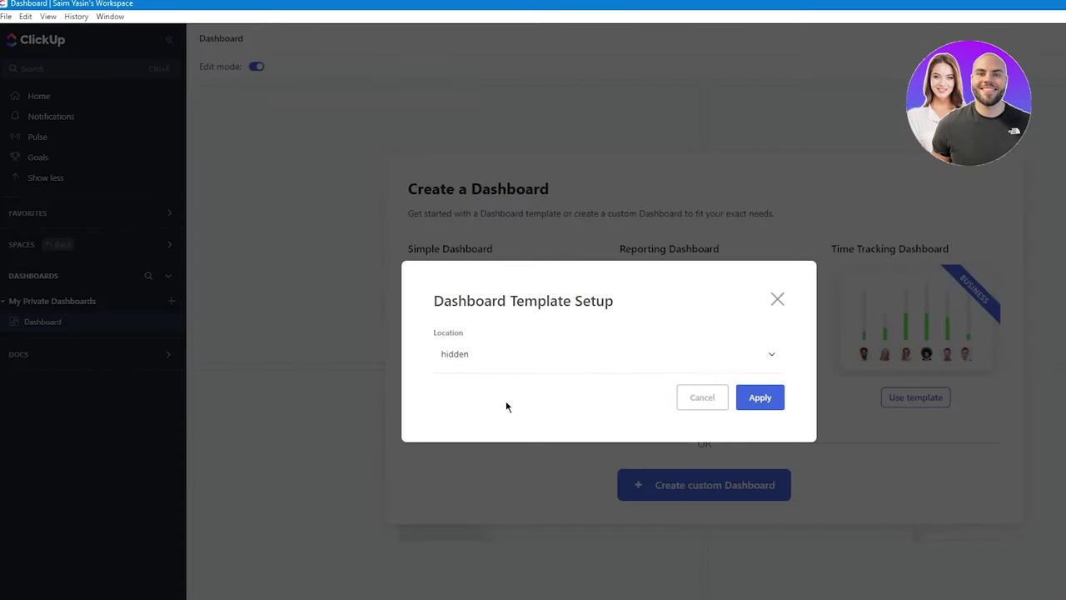
pyautogui.click(603, 367)
pyautogui.click(779, 301)
pyautogui.click(779, 301)
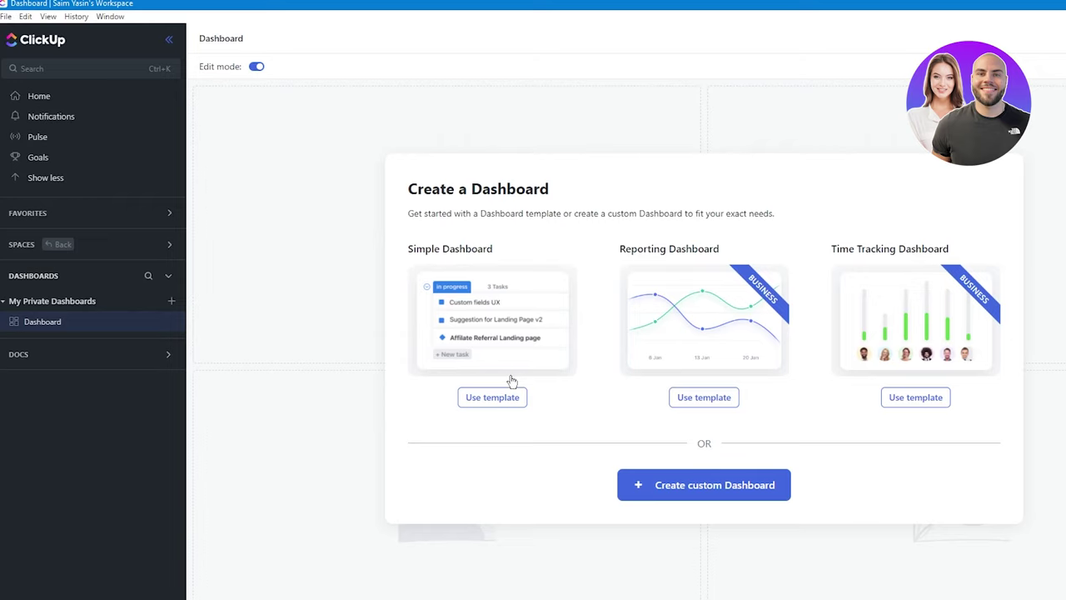
# Apply the Simple Dashboard template to the new dashboard
pyautogui.click(488, 394)
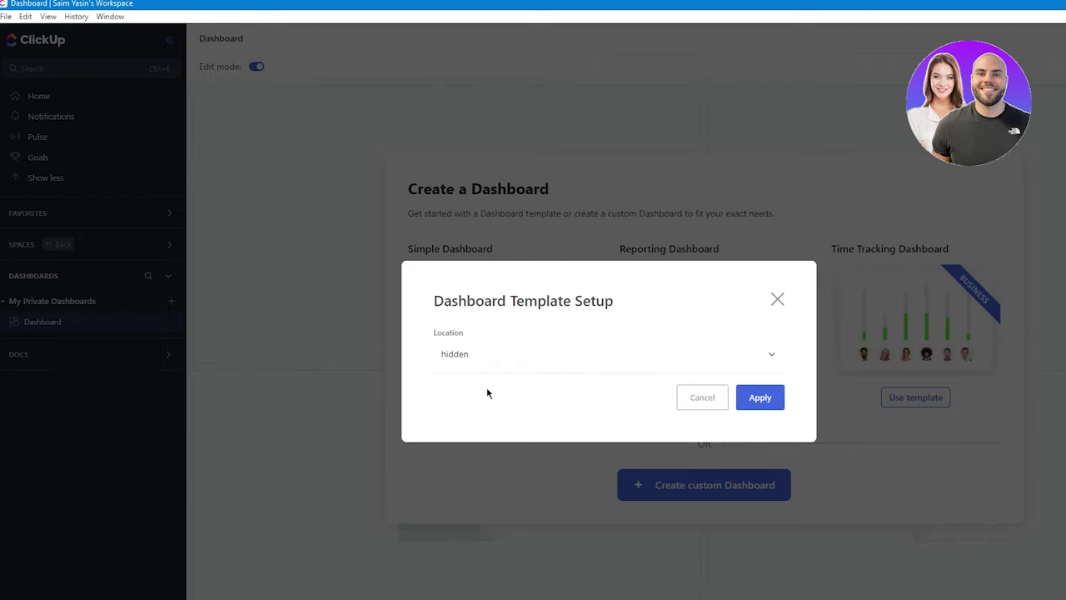
pyautogui.click(533, 363)
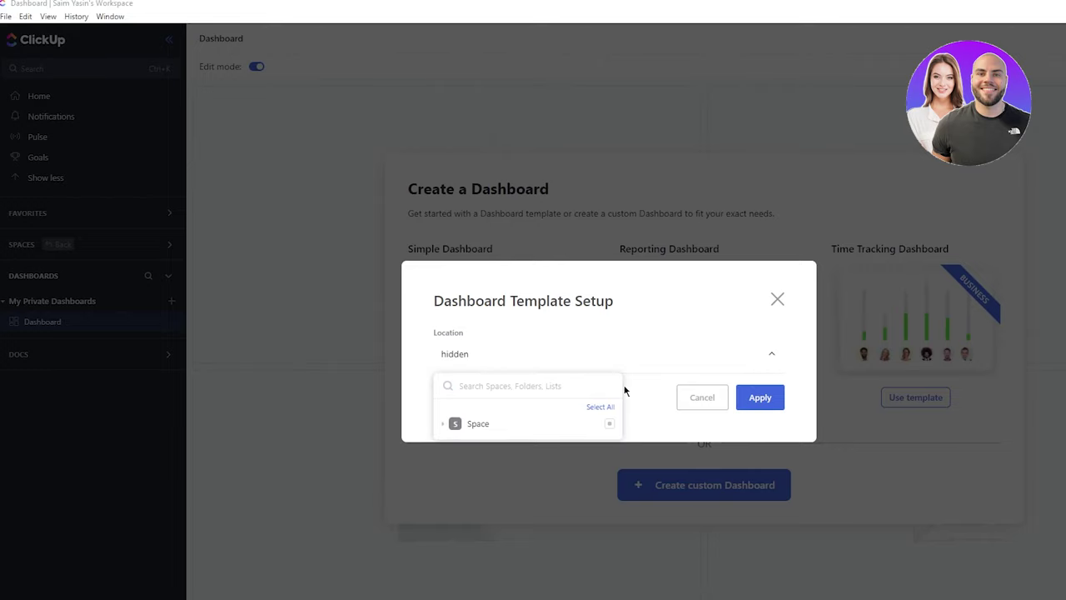
pyautogui.click(770, 401)
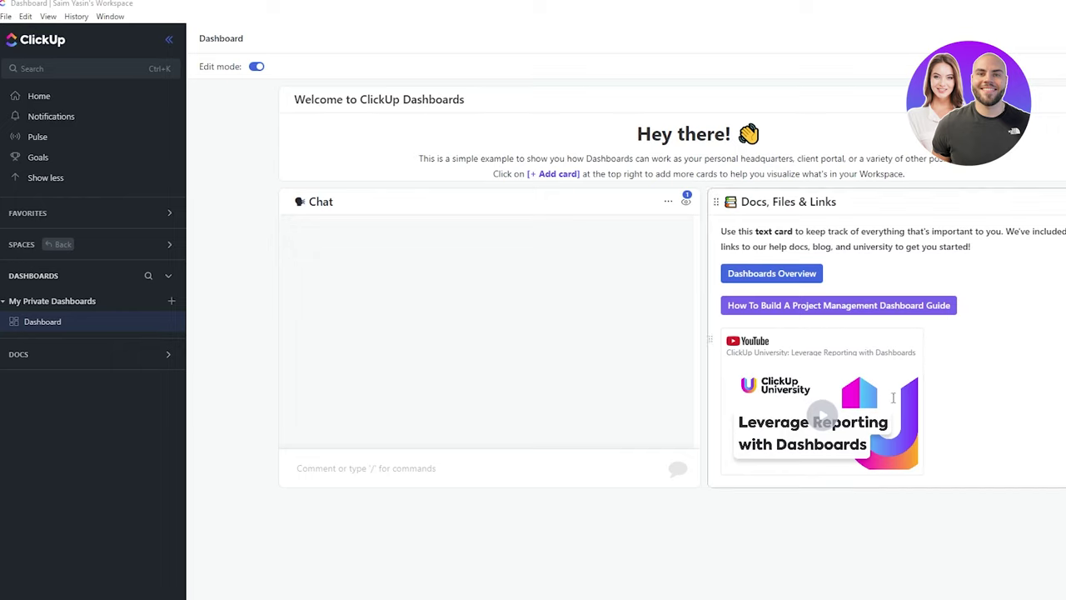
# Expand DOCS in the sidebar and open the empty All docs page
pyautogui.click(112, 354)
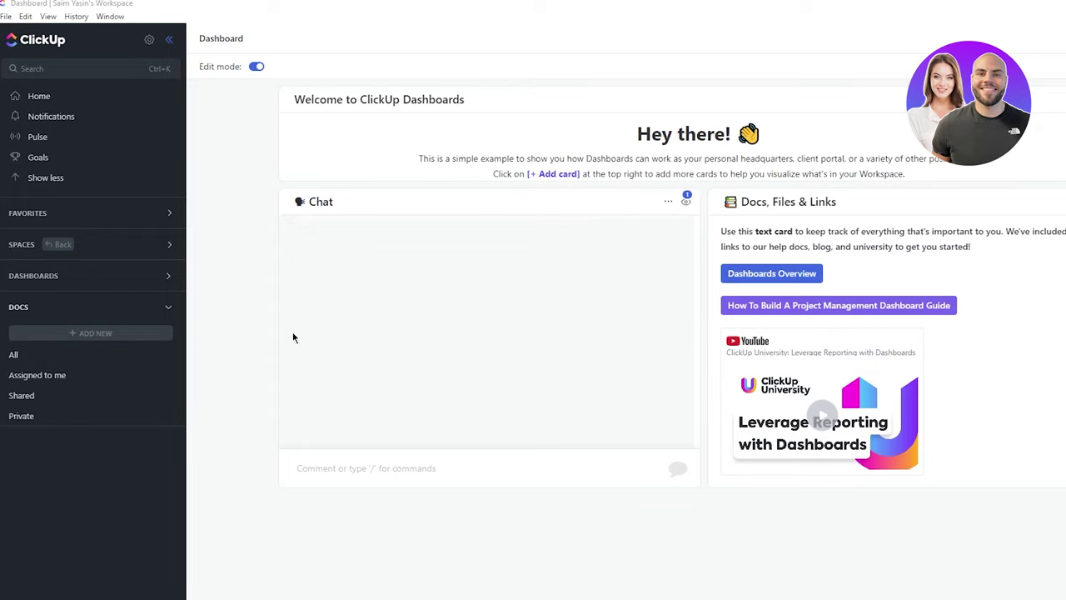
pyautogui.click(41, 354)
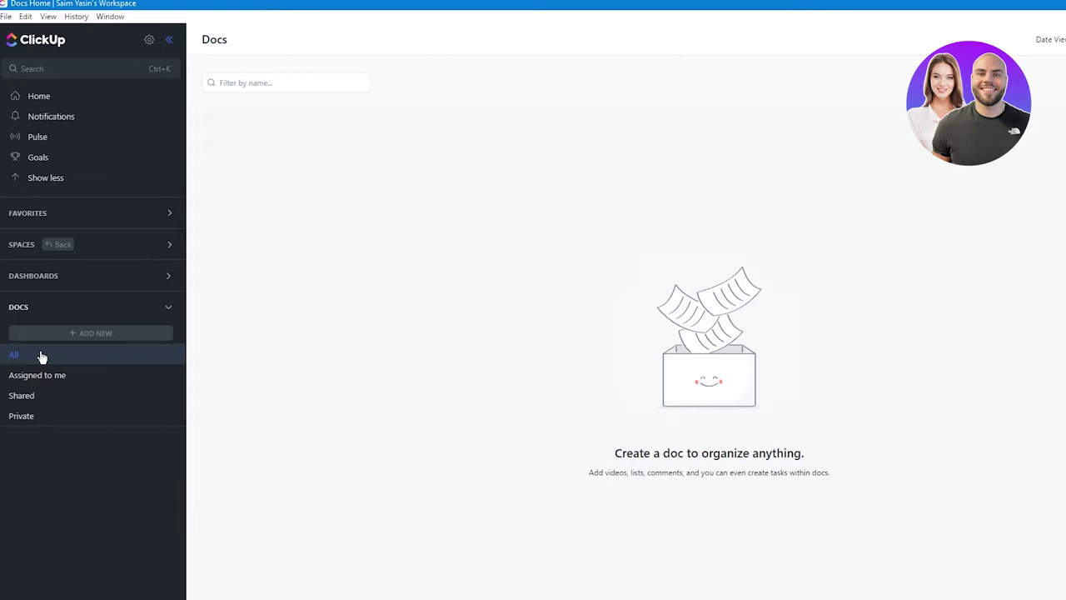
# Create a doc titled 'New Document' with body 'This is a new document that i just created i am very excited!!!'
pyautogui.click(91, 334)
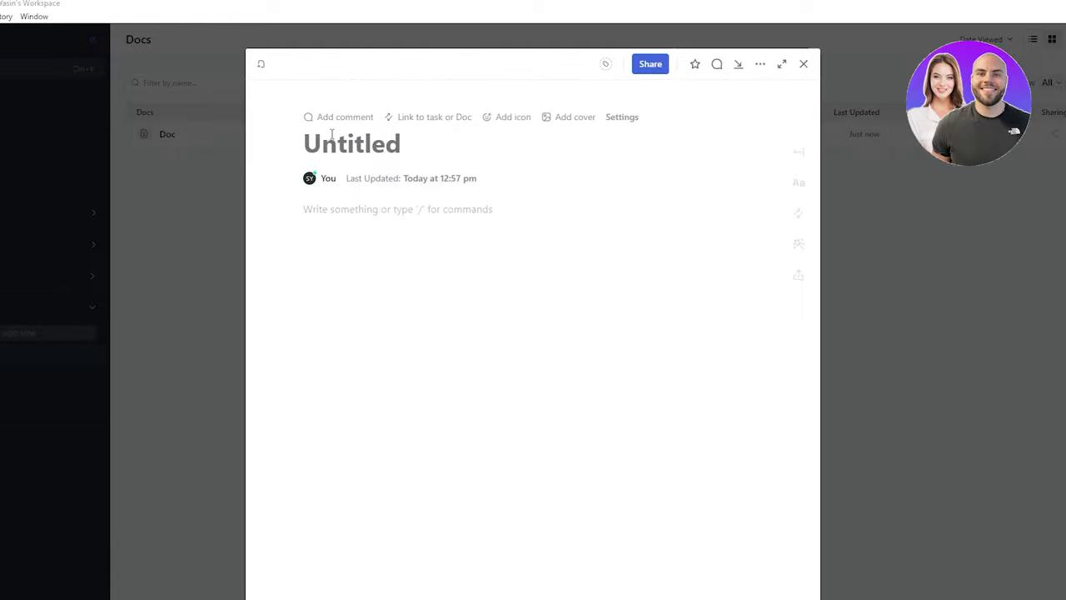
pyautogui.click(510, 180)
pyautogui.write('N')
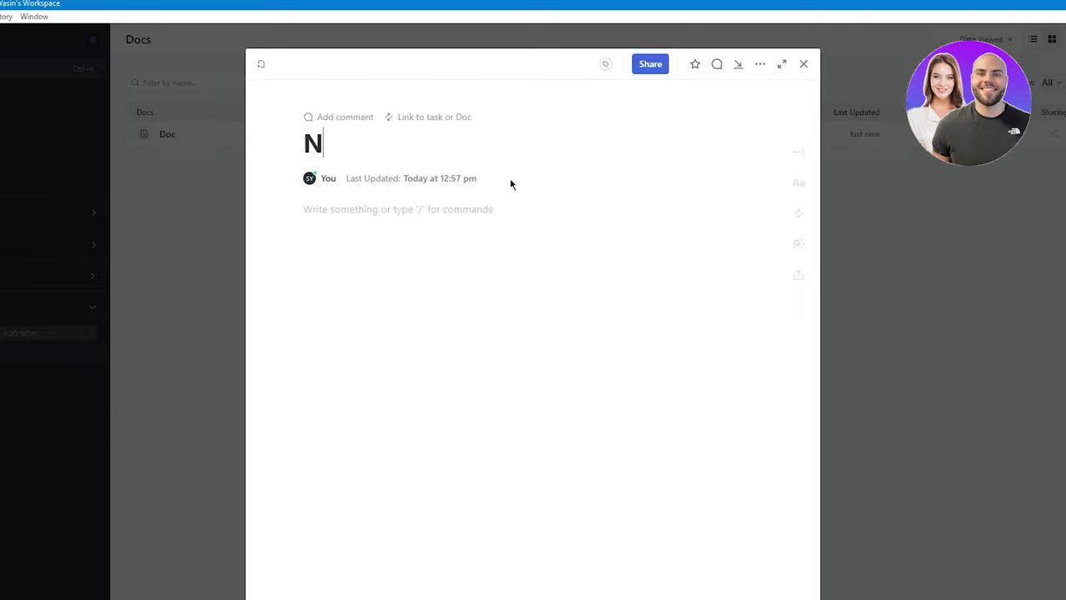
pyautogui.write('ew Doc')
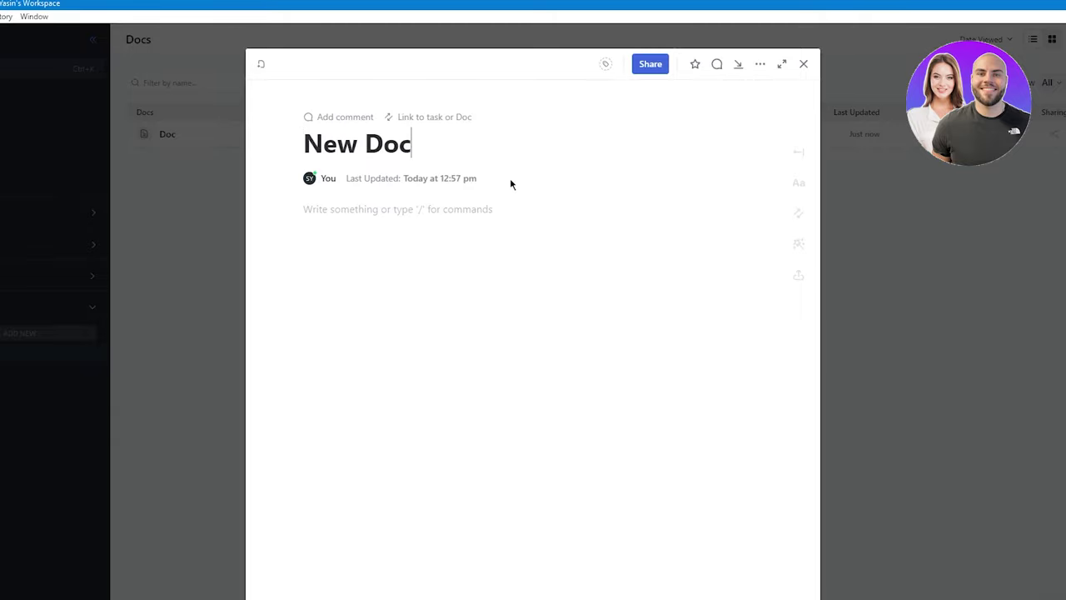
pyautogui.write('ument')
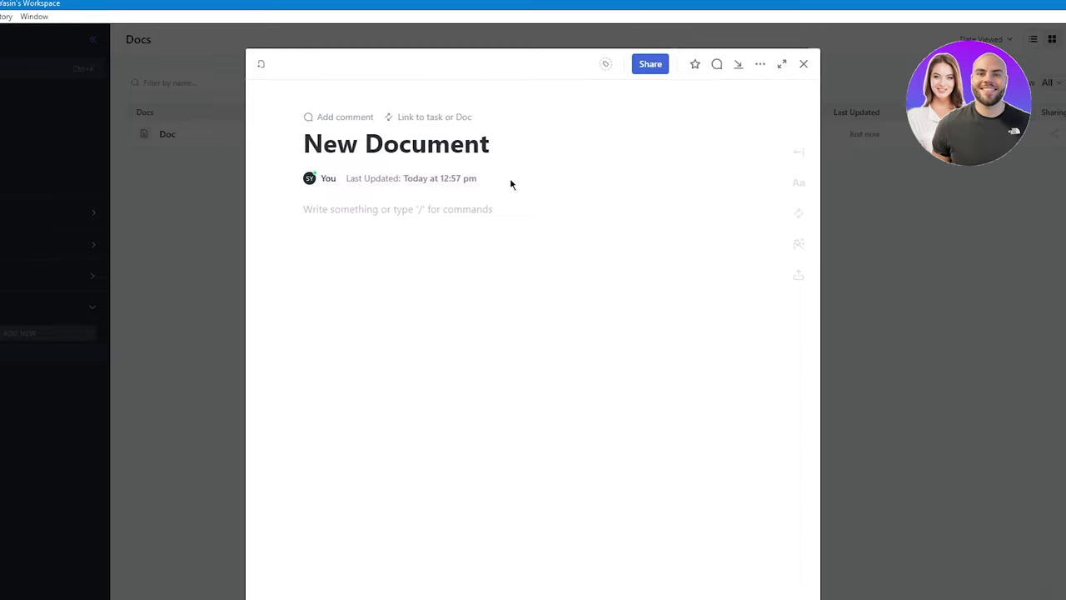
pyautogui.click(457, 239)
pyautogui.write('This ')
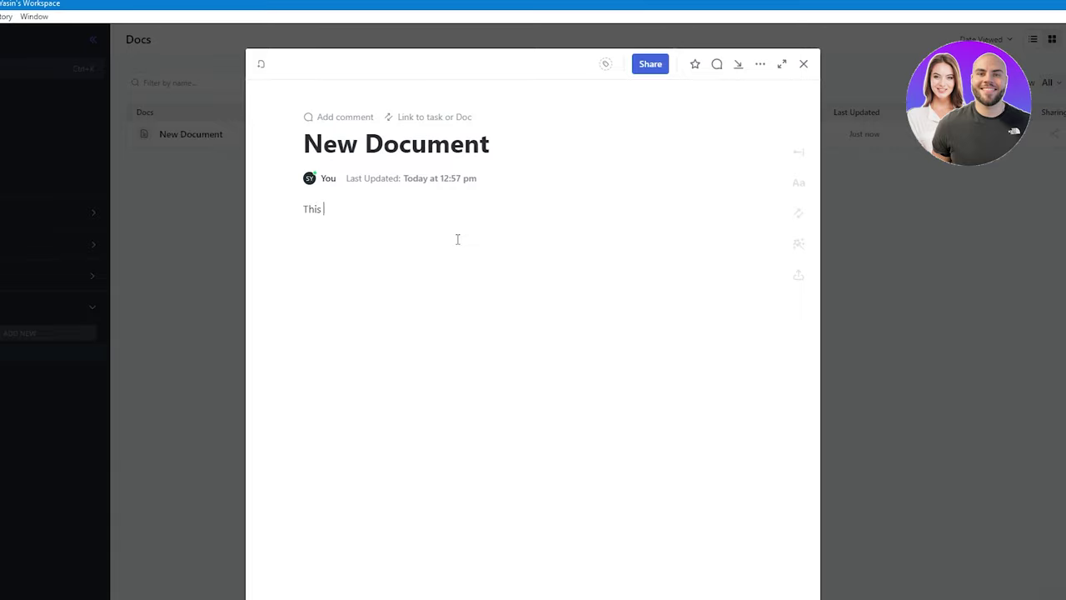
pyautogui.write('is a new document that i ju')
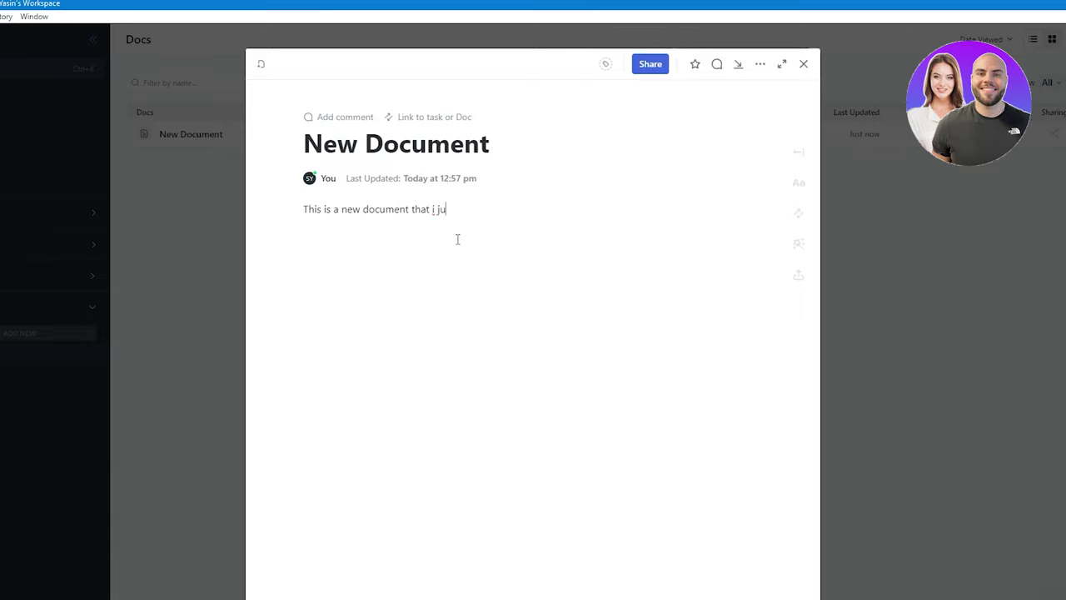
pyautogui.write('st created i am very excited!!!')
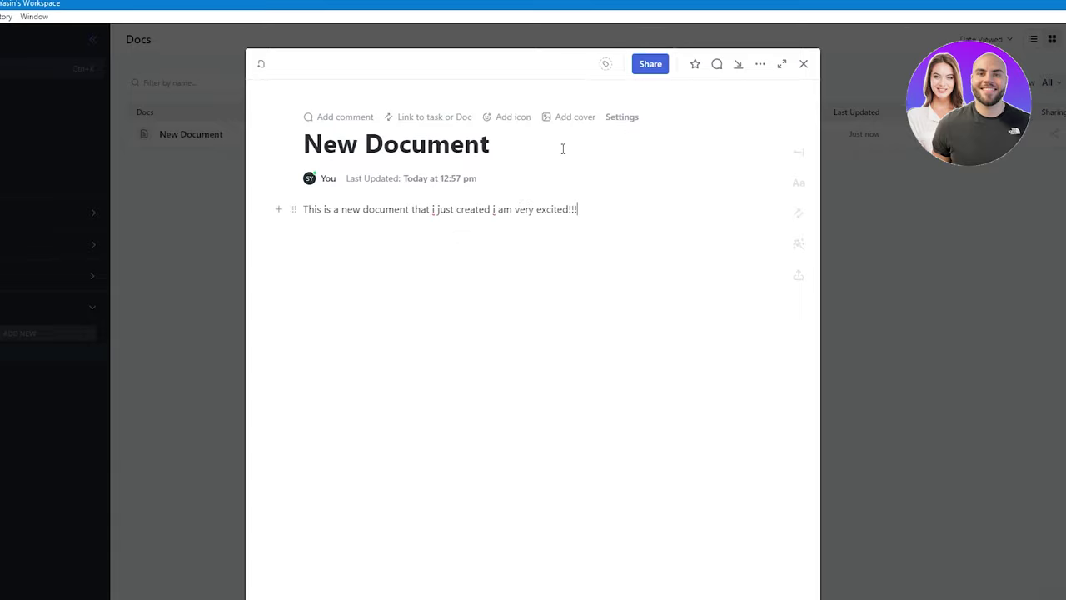
# Close the doc, reopen it to check, and close it back to the Docs list
pyautogui.click(944, 240)
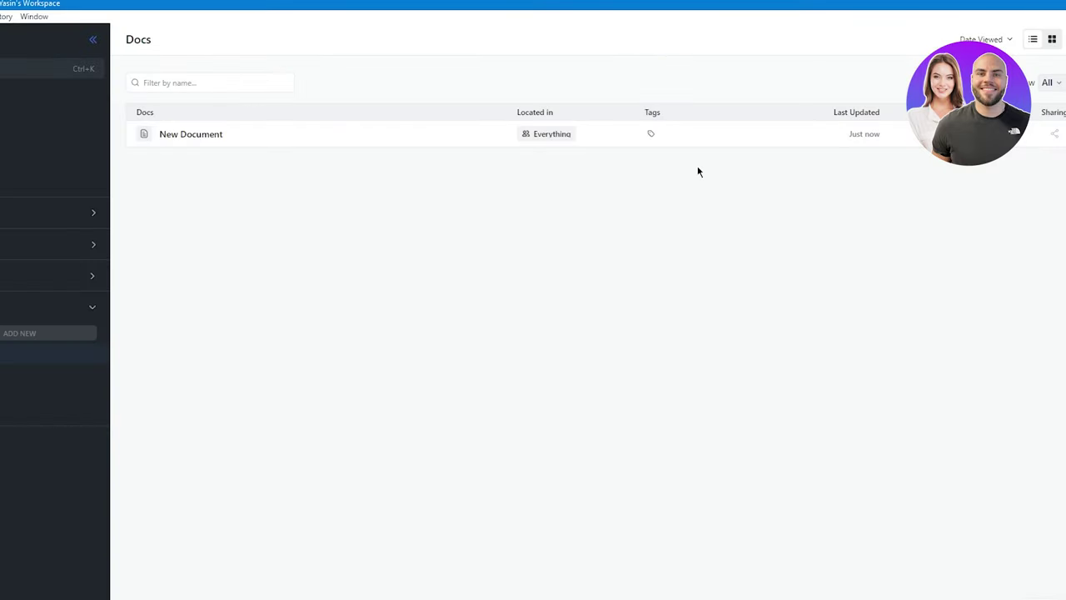
pyautogui.click(391, 128)
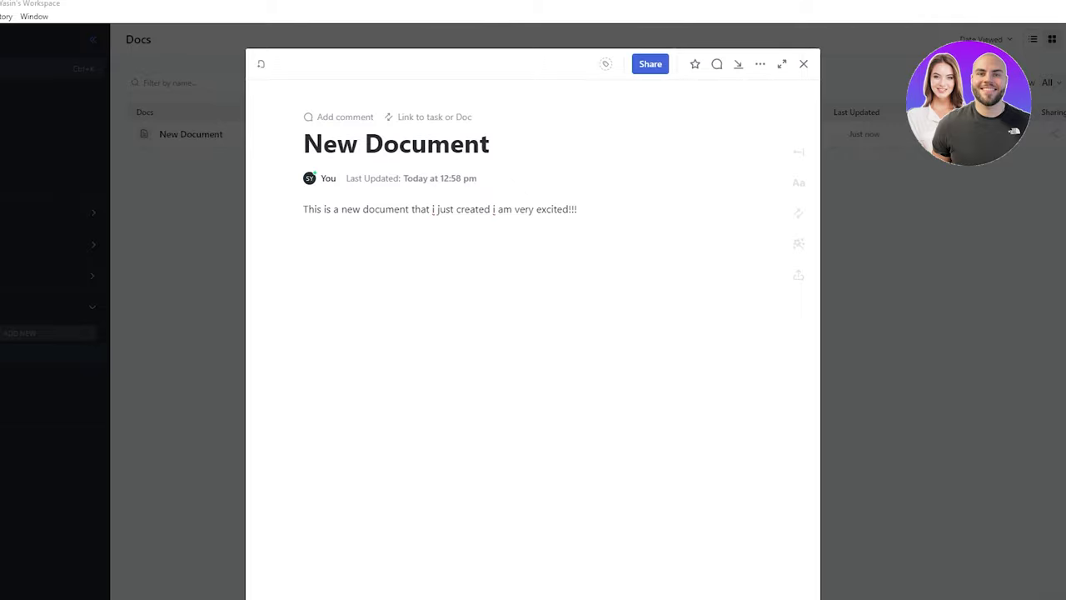
pyautogui.click(804, 65)
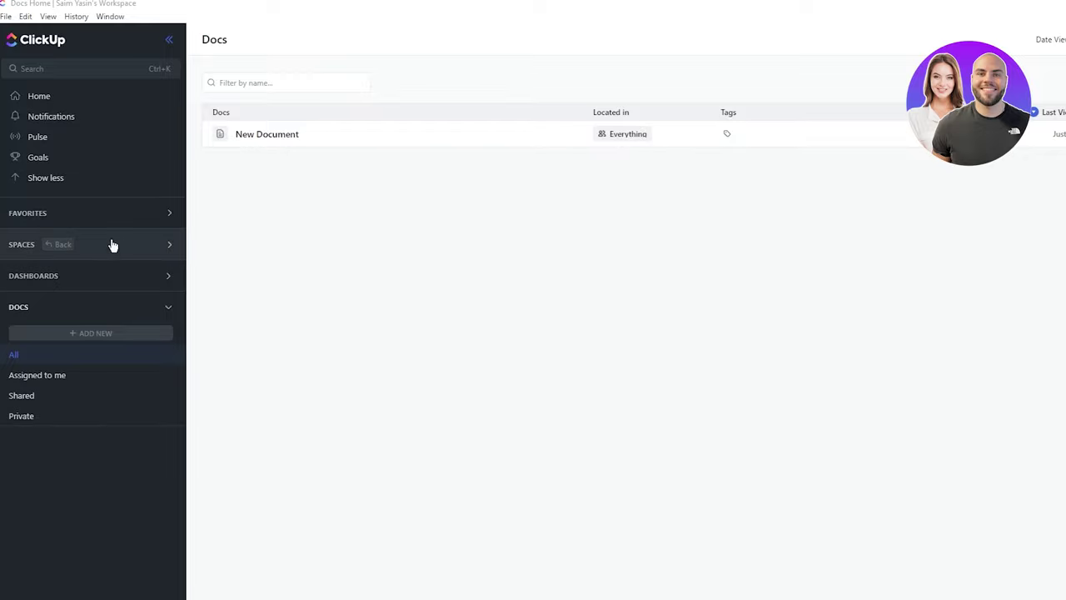
# Return to the Dashboard page, and close a quick new task form (opened with T) unsaved
pyautogui.click(83, 279)
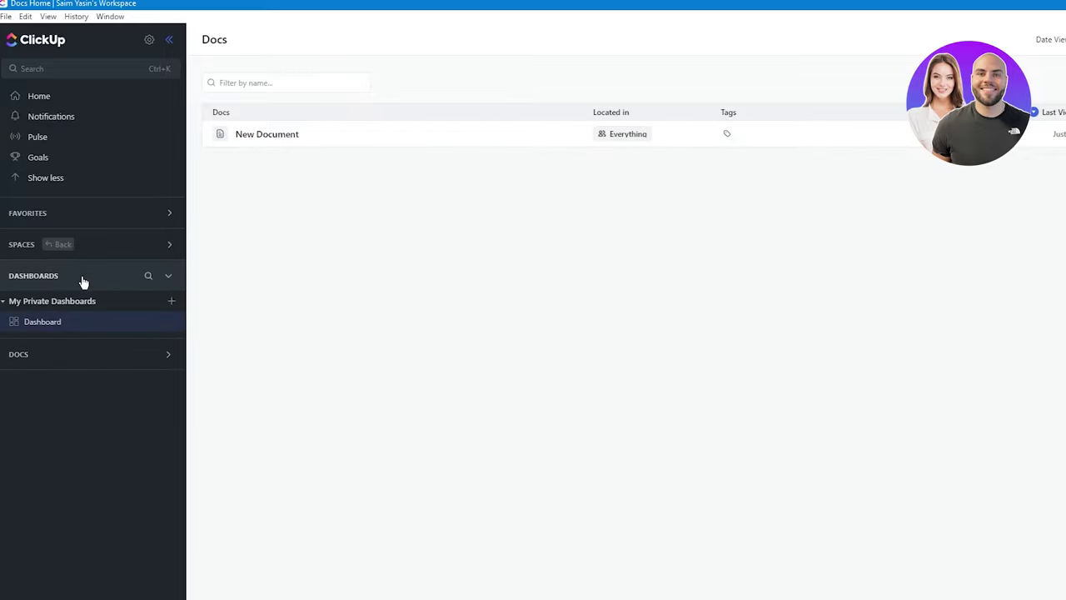
pyautogui.click(62, 323)
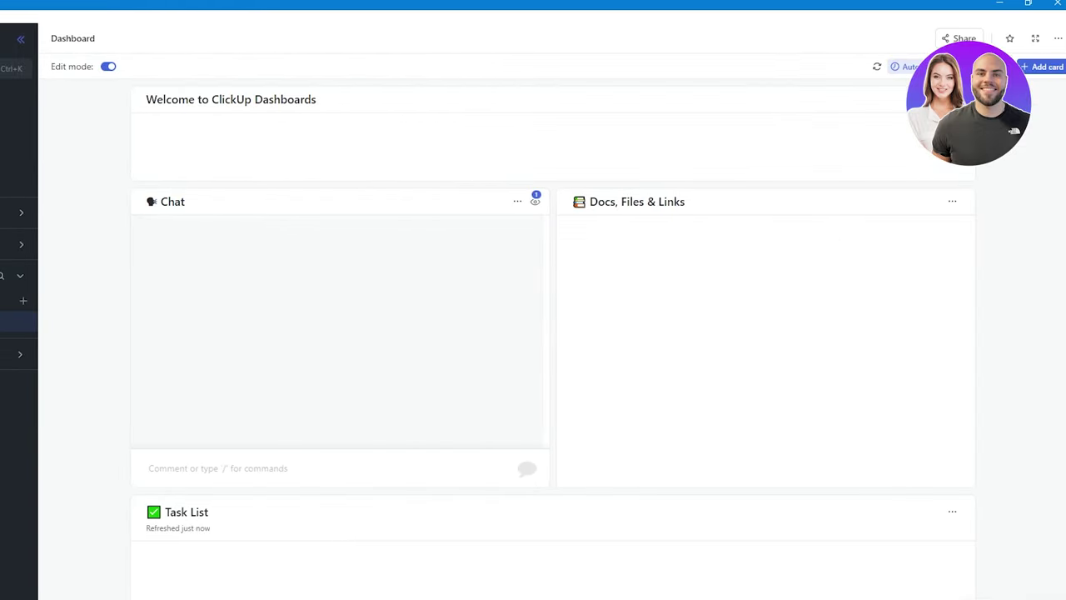
pyautogui.press('t')
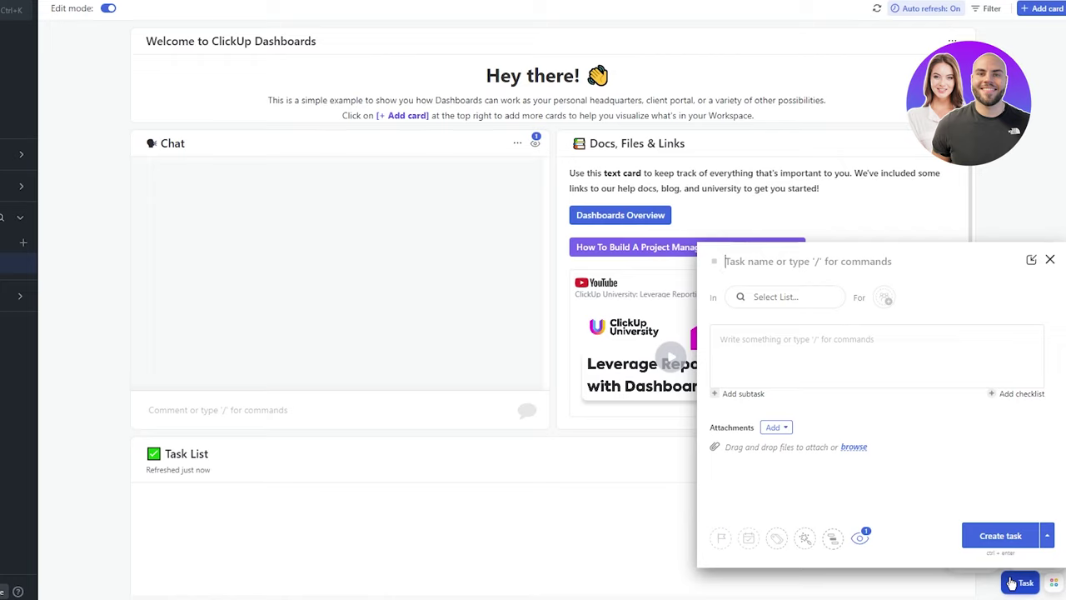
pyautogui.click(875, 364)
pyautogui.write('/')
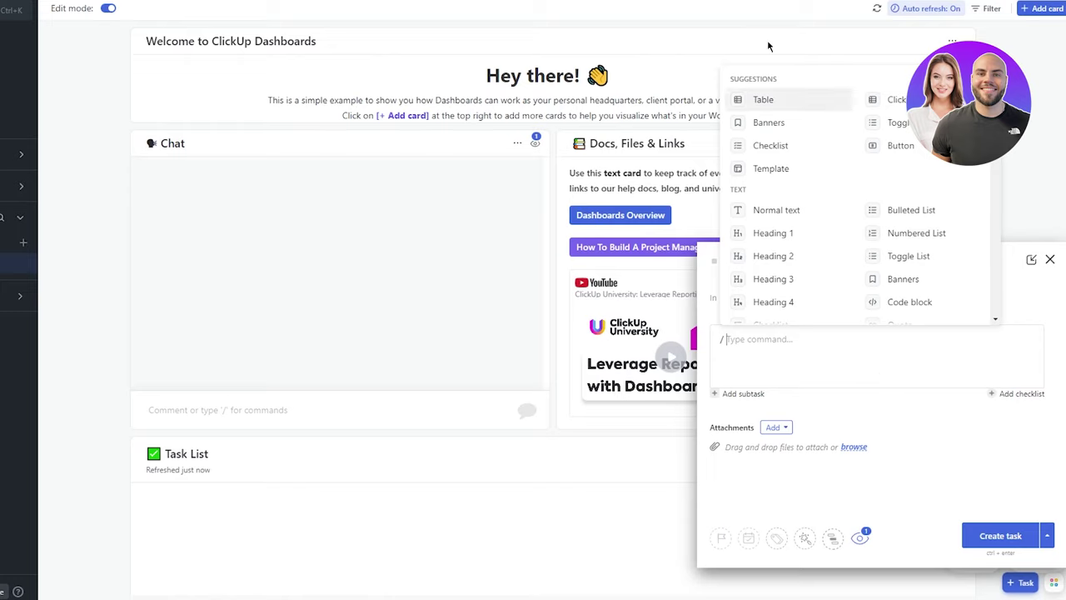
pyautogui.click(1048, 261)
pyautogui.click(1048, 261)
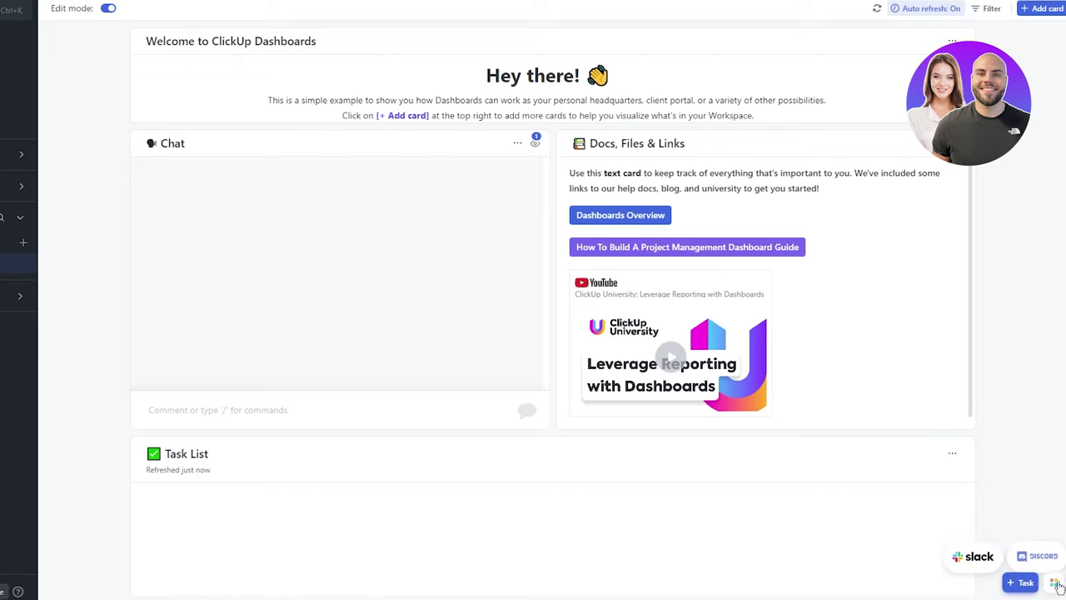
# Pin, then unpin, the Reminder, Track Time and Notepad quick actions, and close the tray
pyautogui.moveTo(1056, 585)
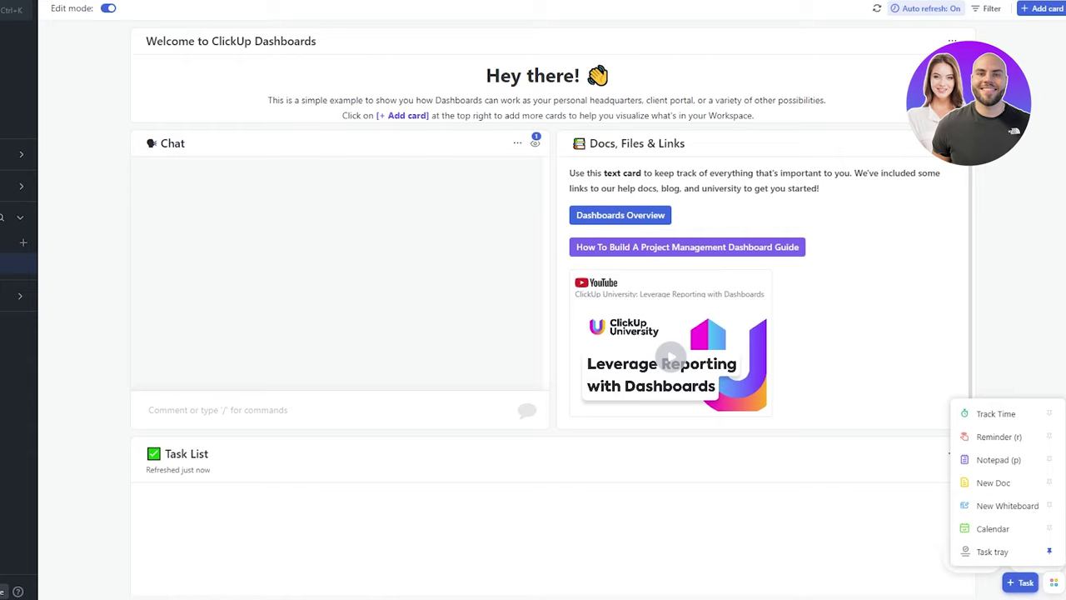
pyautogui.click(1052, 437)
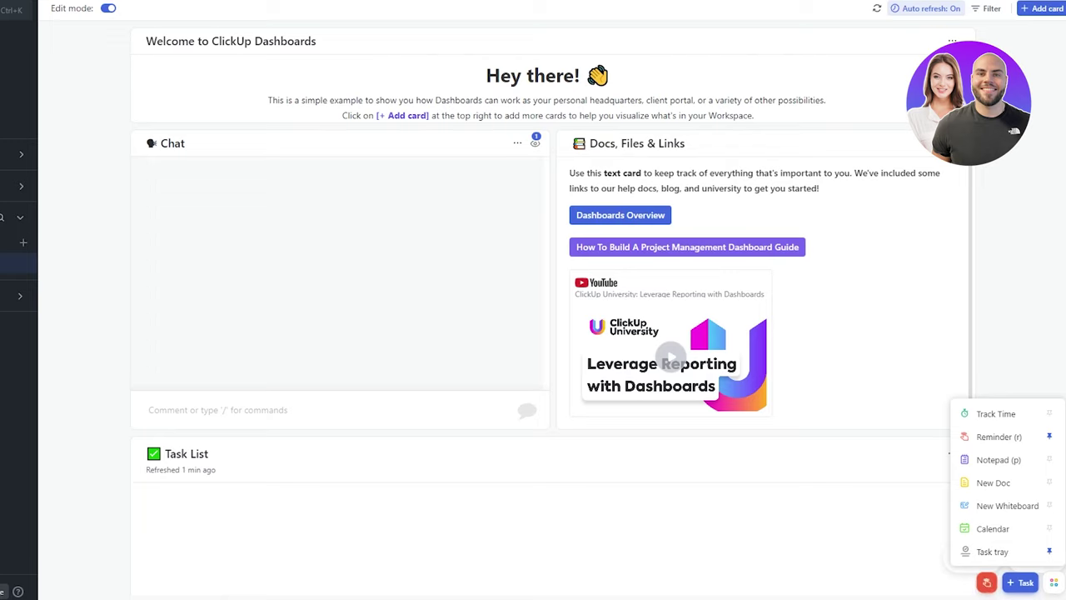
pyautogui.click(1049, 413)
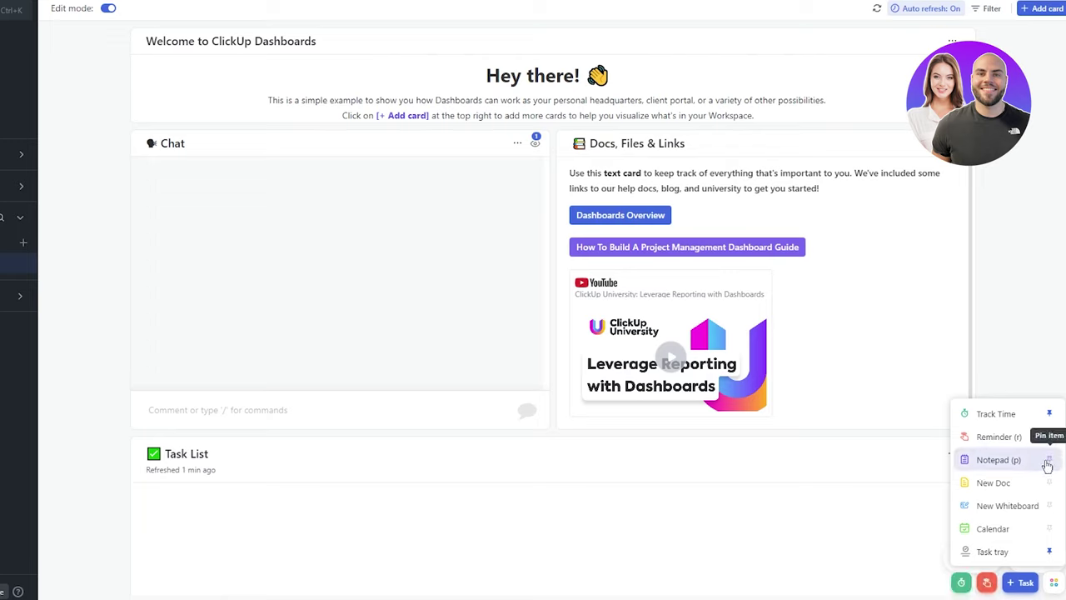
pyautogui.click(1049, 460)
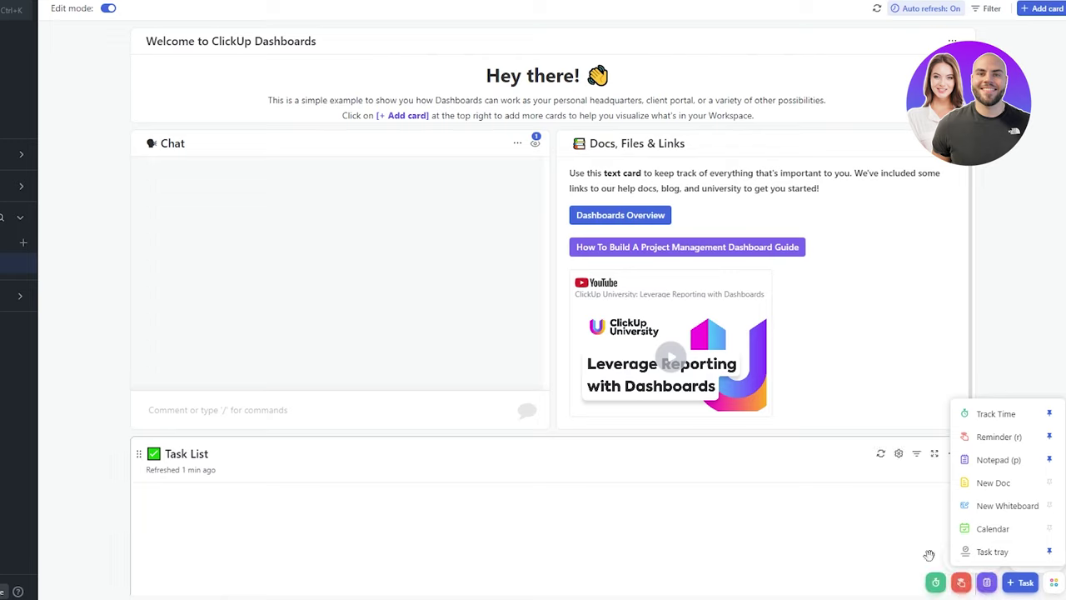
pyautogui.click(1052, 460)
pyautogui.click(1050, 436)
pyautogui.click(1049, 414)
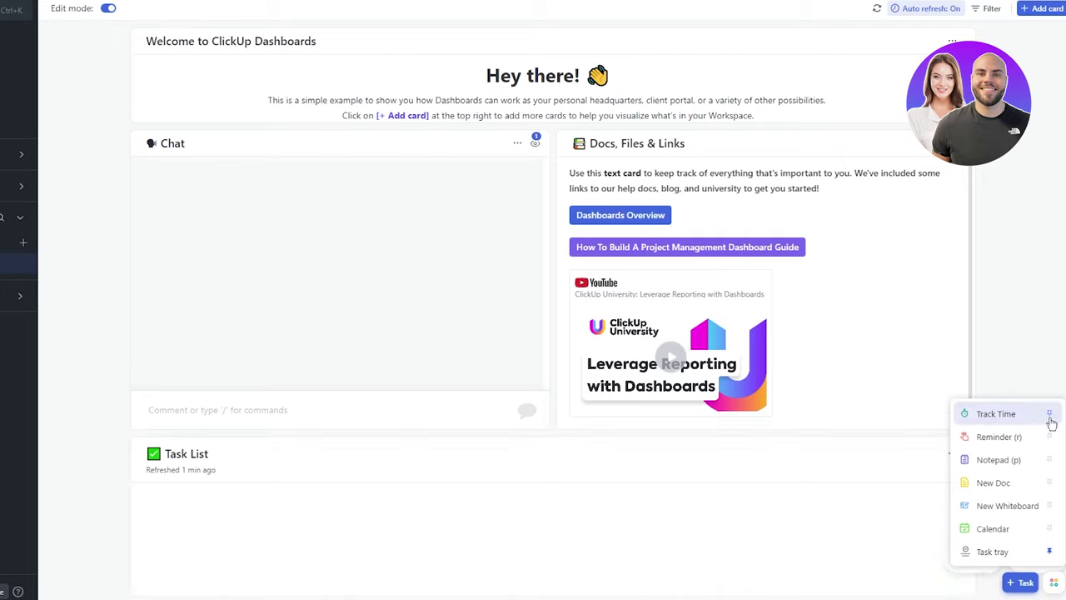
pyautogui.click(1047, 335)
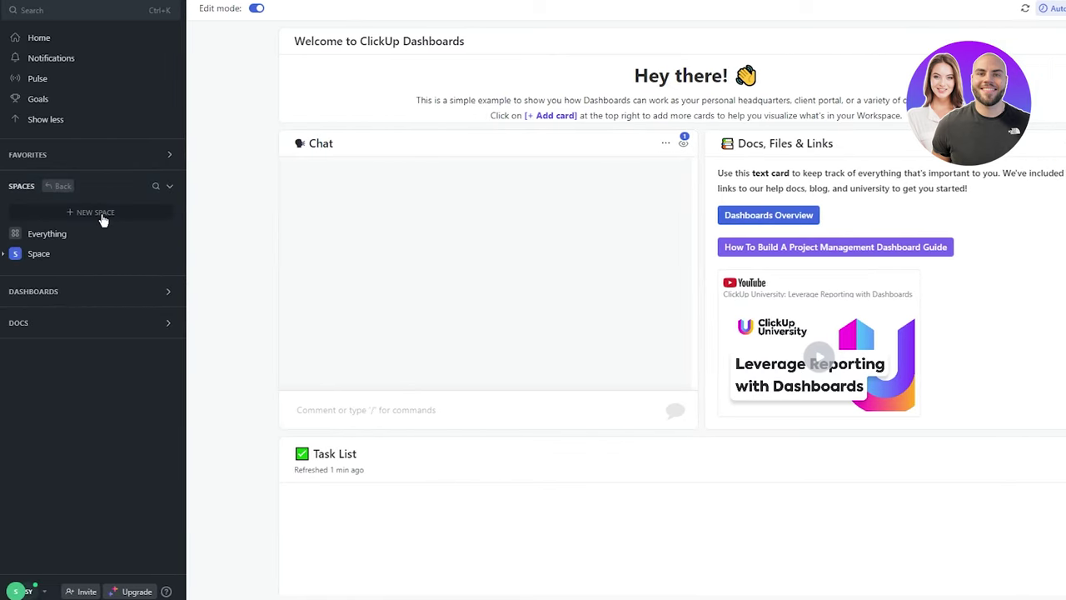
# Begin a new Space named after the user's workspace, then switch to the Templates gallery
pyautogui.click(95, 212)
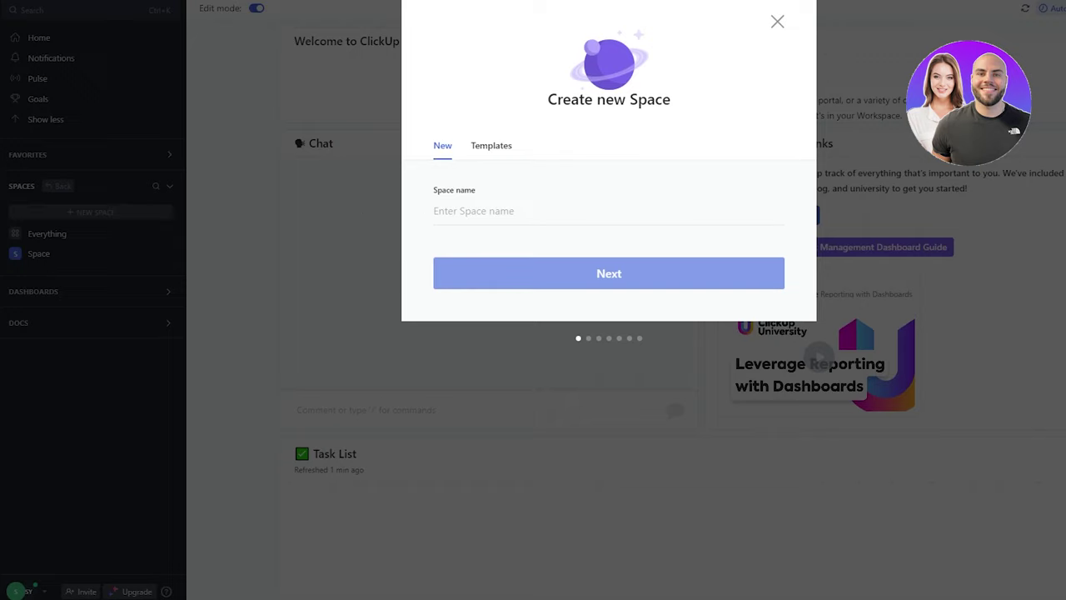
pyautogui.click(556, 198)
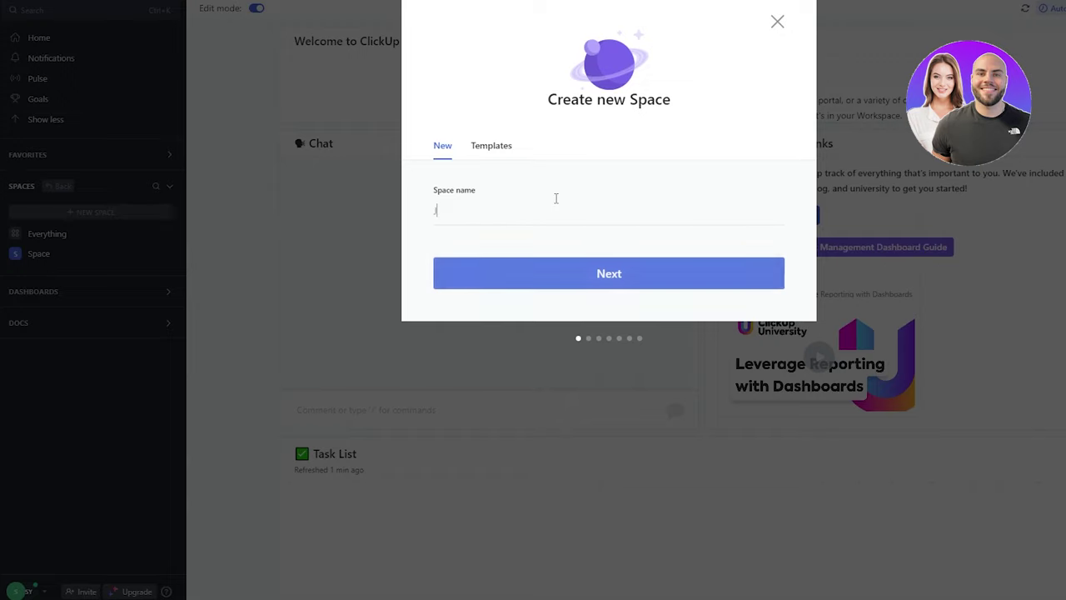
pyautogui.write("John's New ")
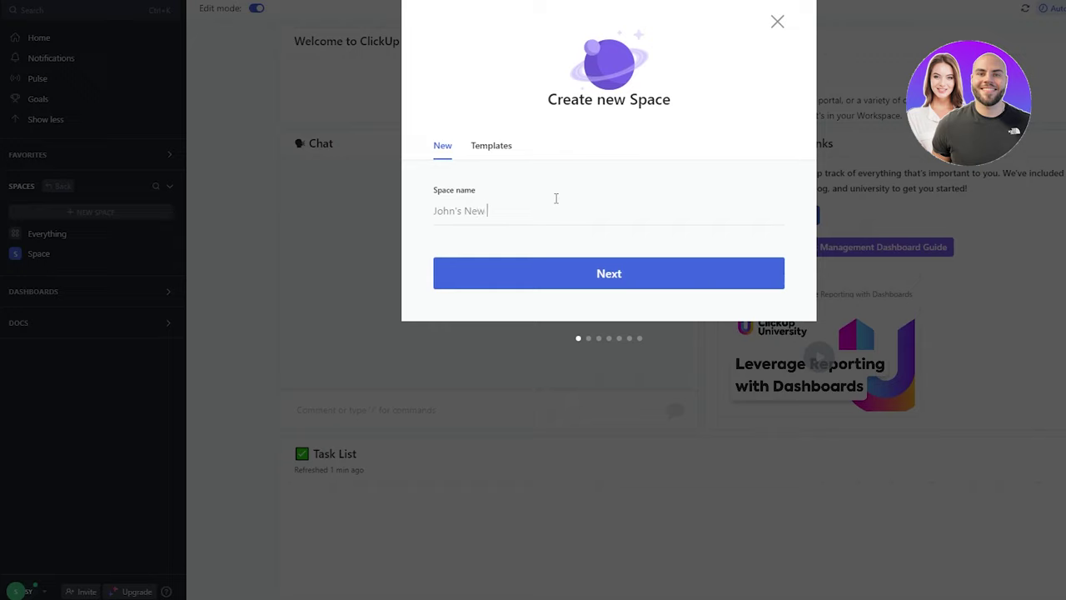
pyautogui.write('Workspace')
pyautogui.click(493, 145)
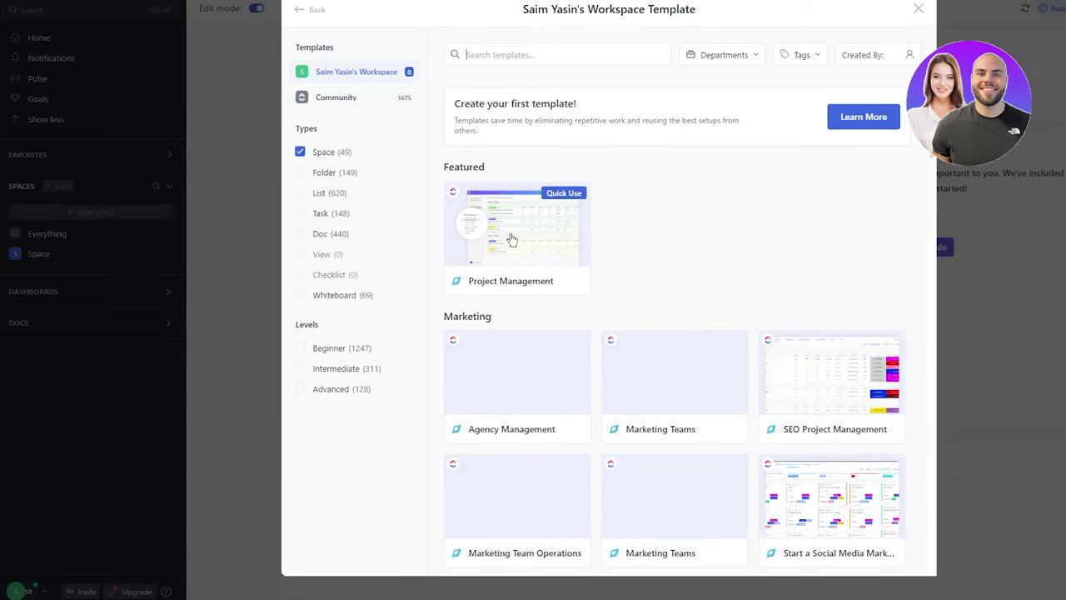
# Scroll through the community Space templates, then close the gallery
pyautogui.scroll(-3, 583, 316)
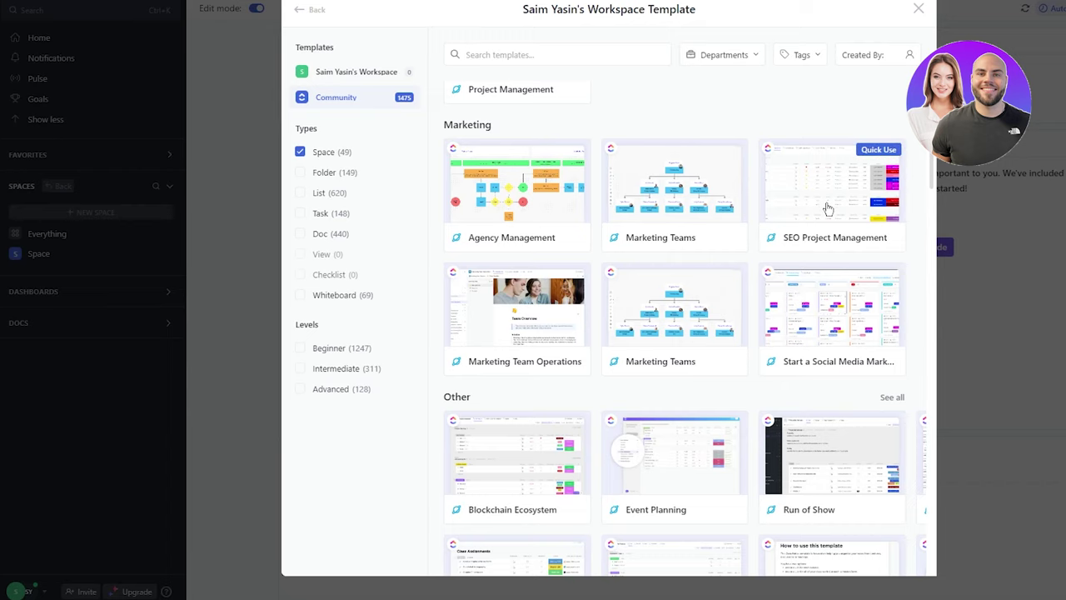
pyautogui.scroll(-2, 815, 191)
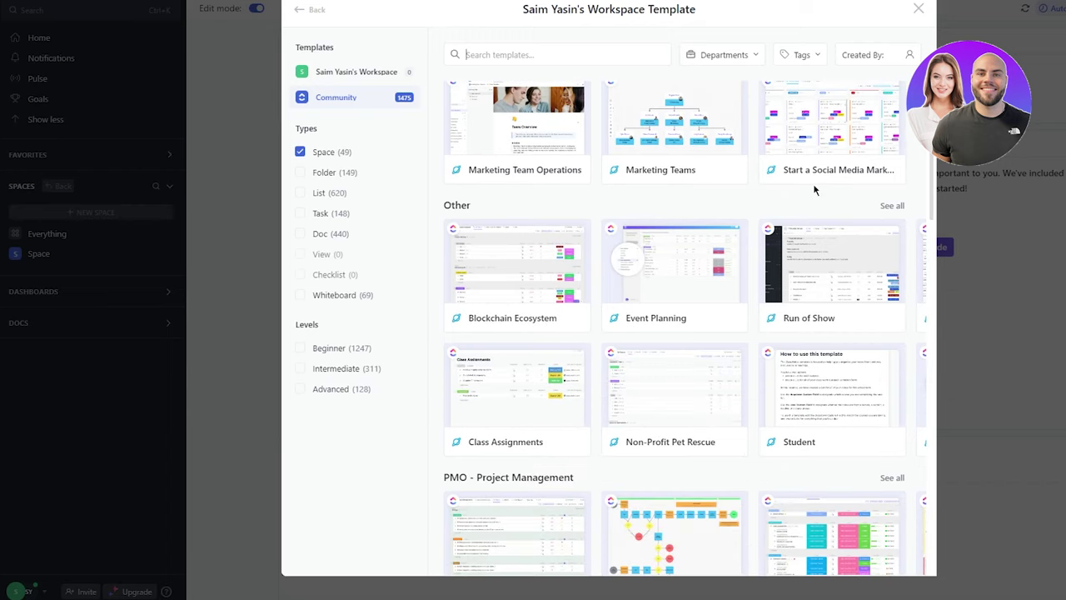
pyautogui.scroll(-3, 814, 190)
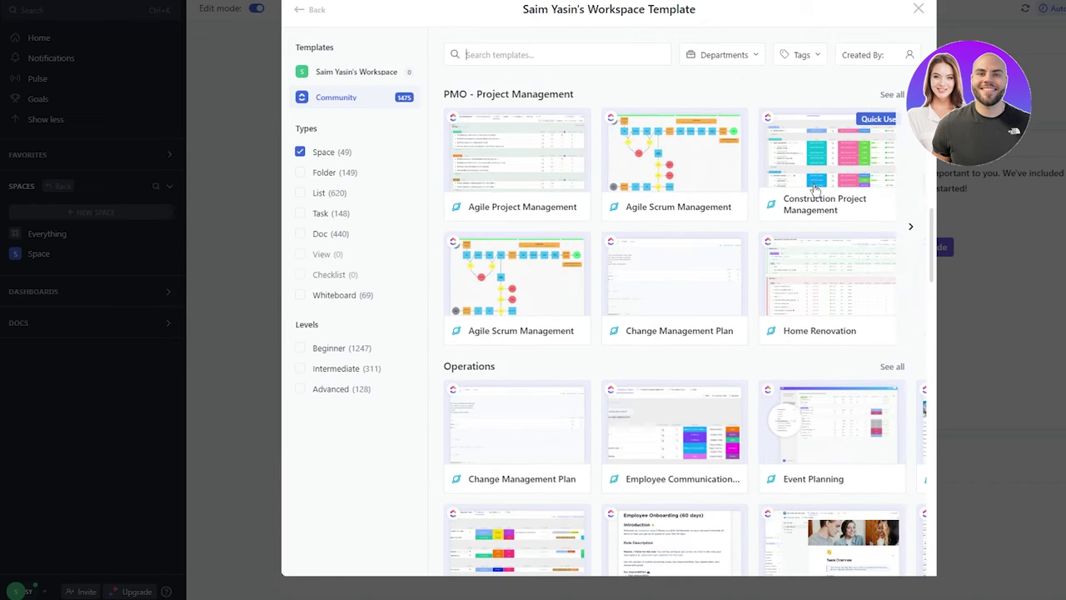
pyautogui.scroll(7, 812, 187)
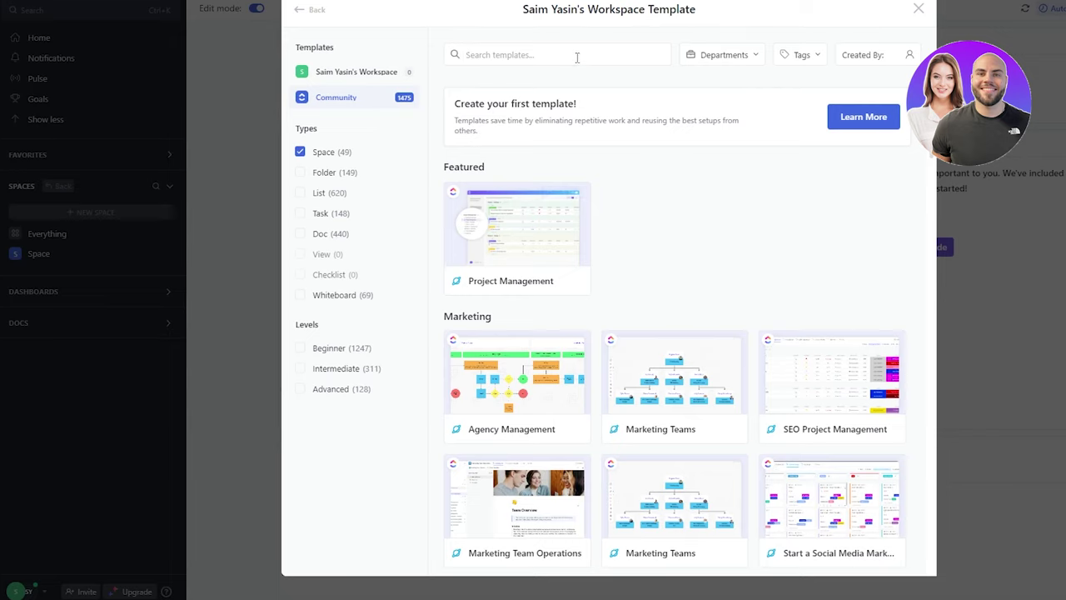
pyautogui.click(919, 9)
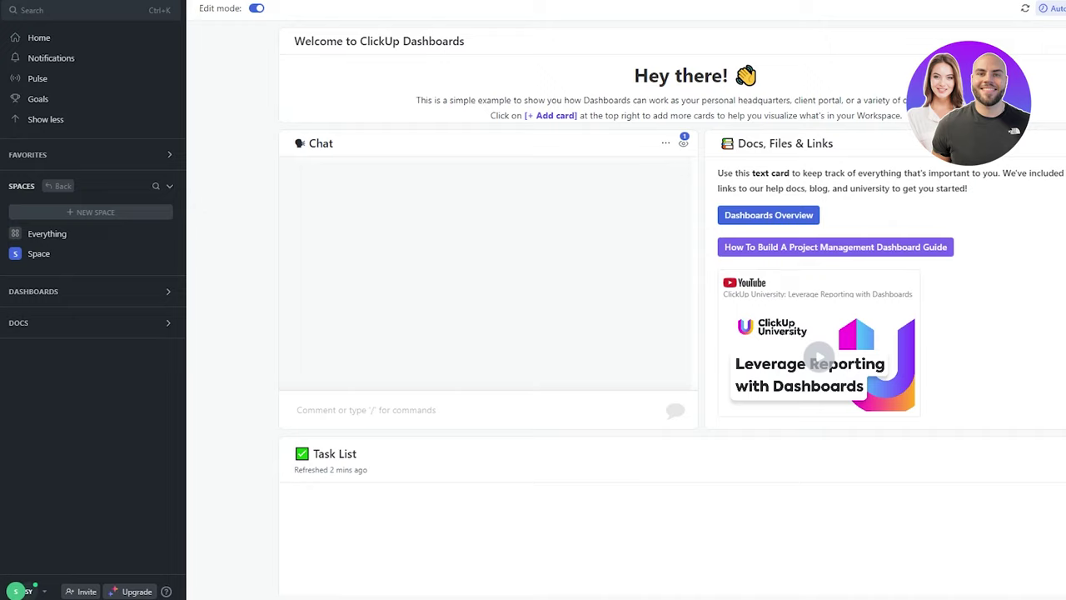
# Name the new Space after the user's workspace and continue
pyautogui.click(79, 212)
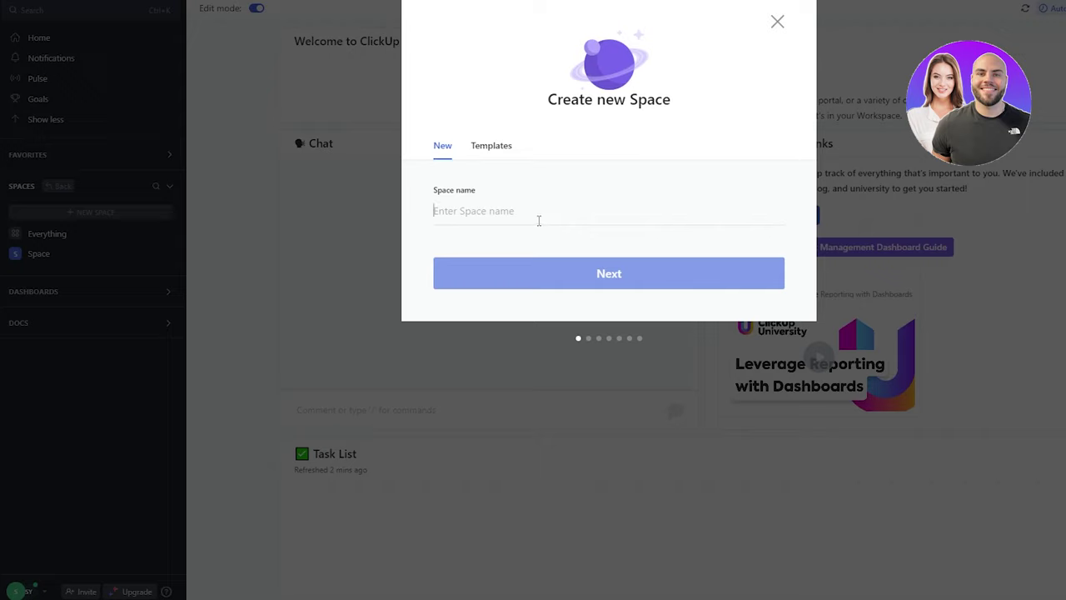
pyautogui.write('John Wo')
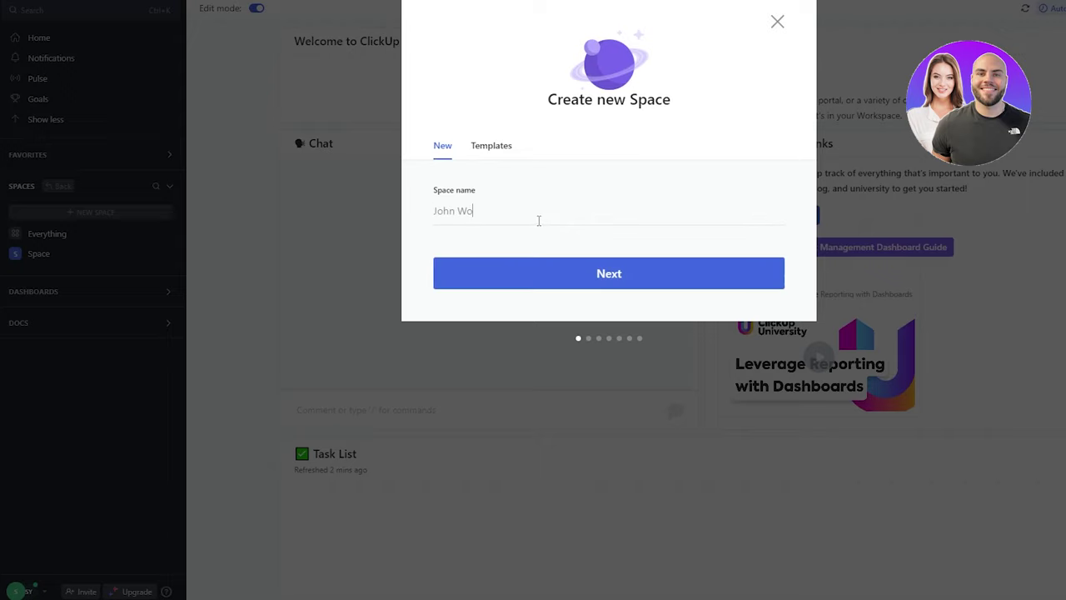
pyautogui.write('rkspace')
pyautogui.click(566, 269)
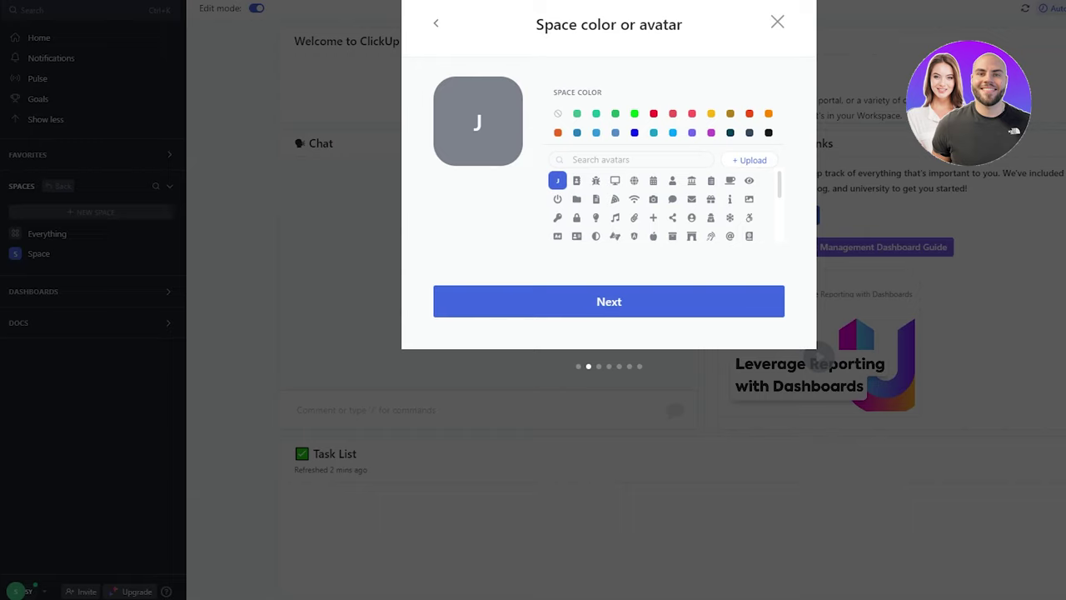
# Set the Space colour to deep blue
pyautogui.click(653, 114)
pyautogui.click(691, 114)
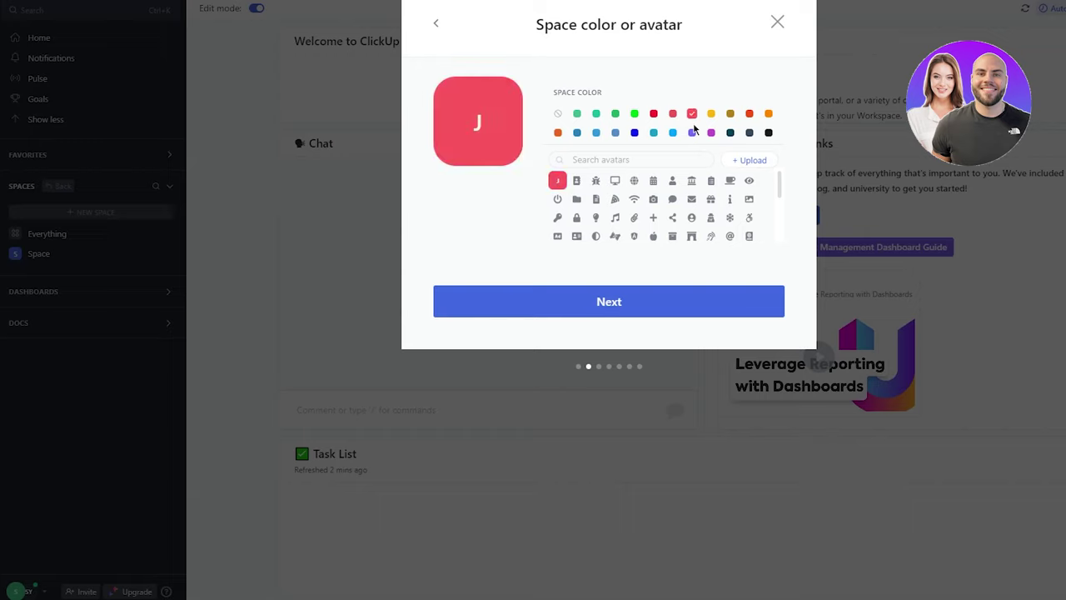
pyautogui.click(749, 133)
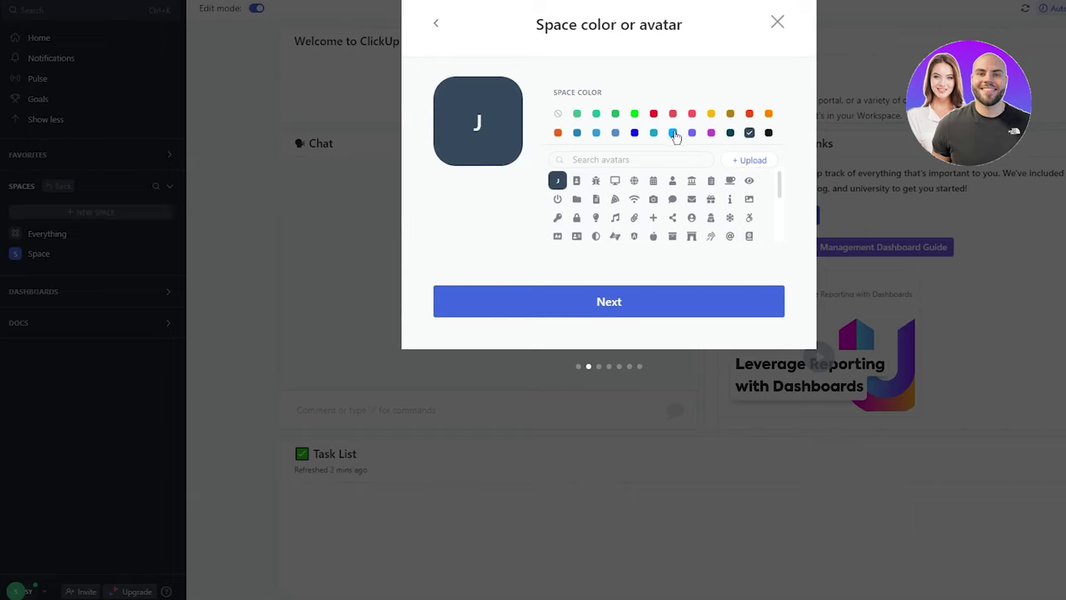
pyautogui.click(673, 133)
pyautogui.click(635, 133)
pyautogui.click(615, 133)
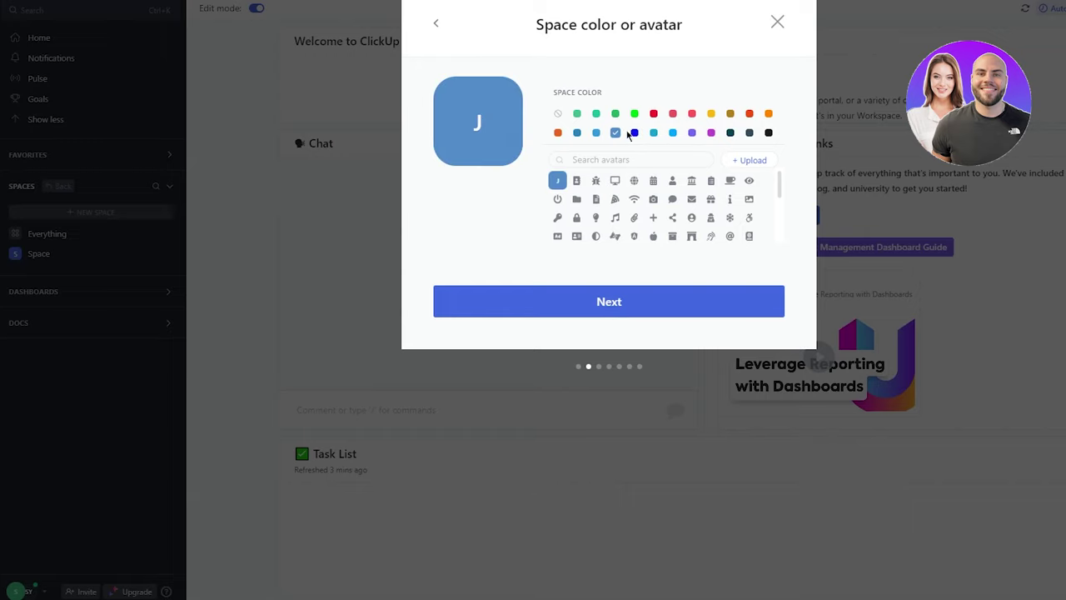
pyautogui.click(633, 134)
# Use a building icon as the Space avatar
pyautogui.click(634, 181)
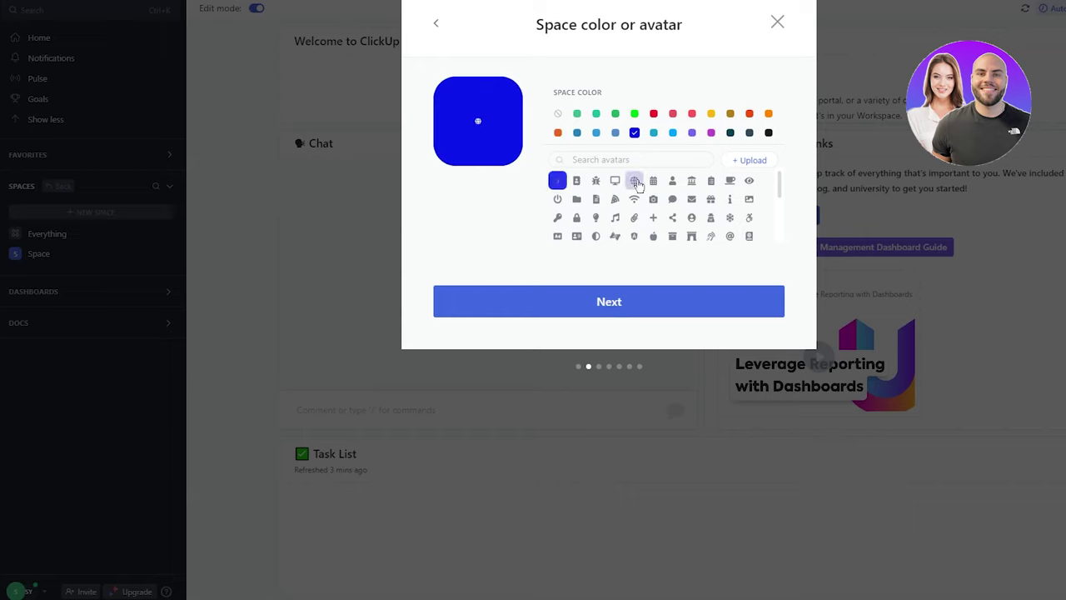
pyautogui.click(653, 199)
pyautogui.click(653, 217)
pyautogui.click(691, 237)
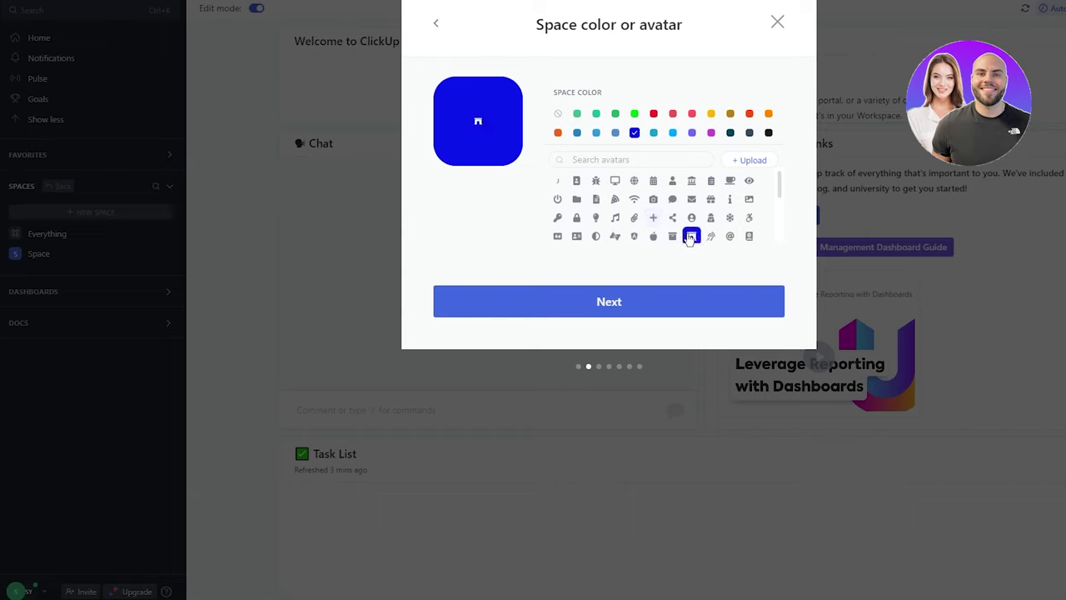
pyautogui.click(641, 300)
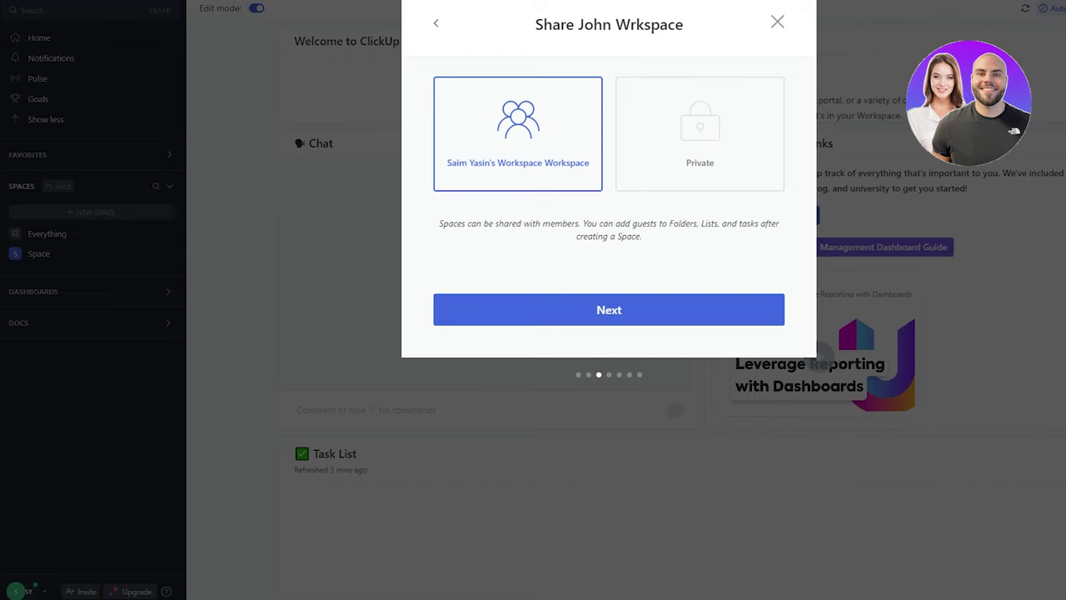
# Share the Space with the whole workspace and keep the default task statuses
pyautogui.click(747, 138)
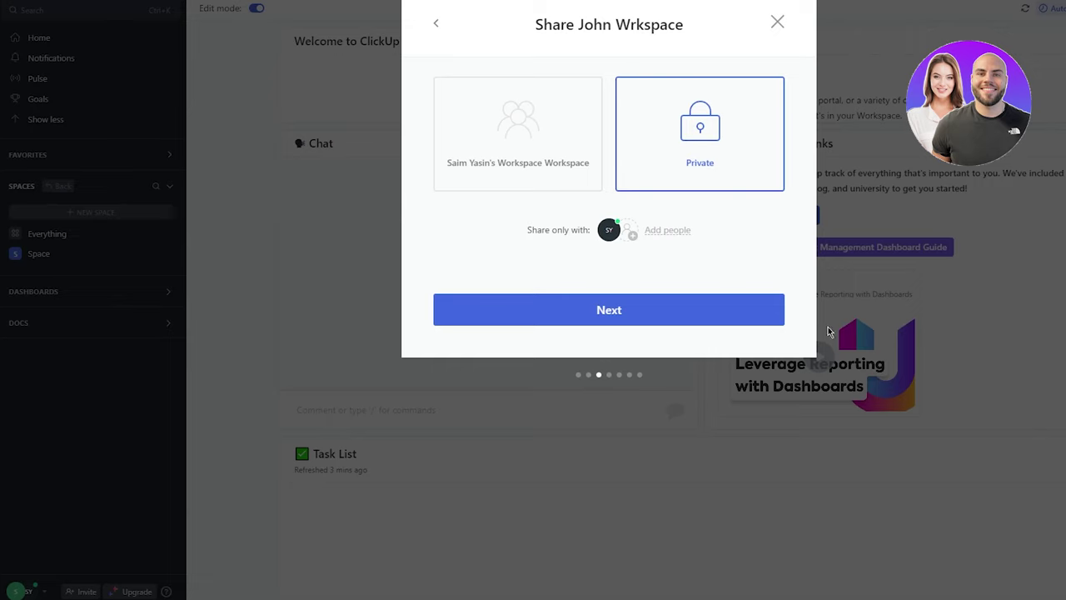
pyautogui.click(598, 126)
pyautogui.click(662, 320)
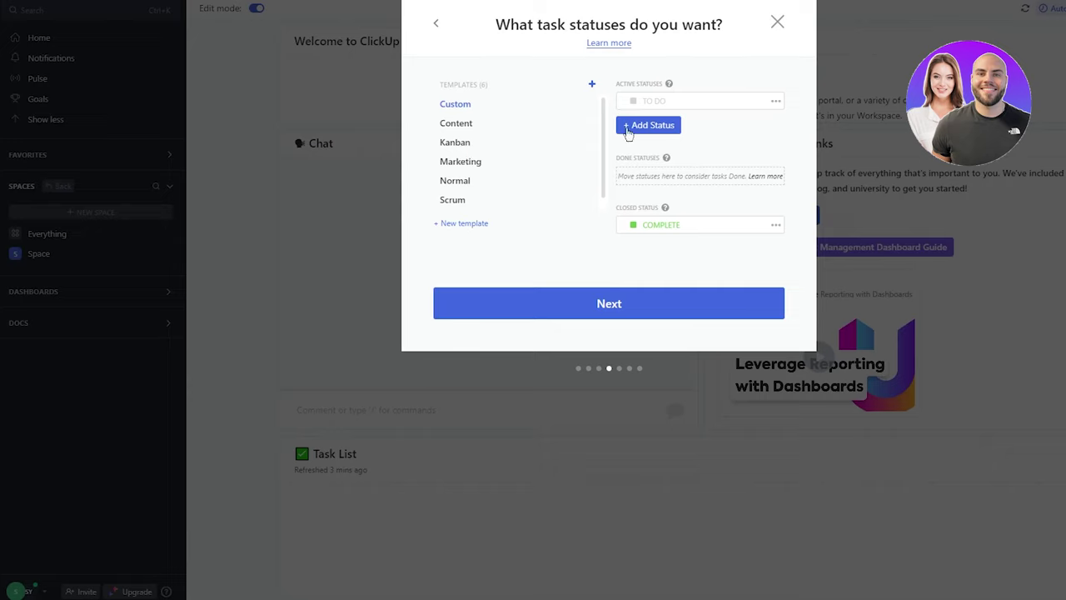
pyautogui.click(612, 310)
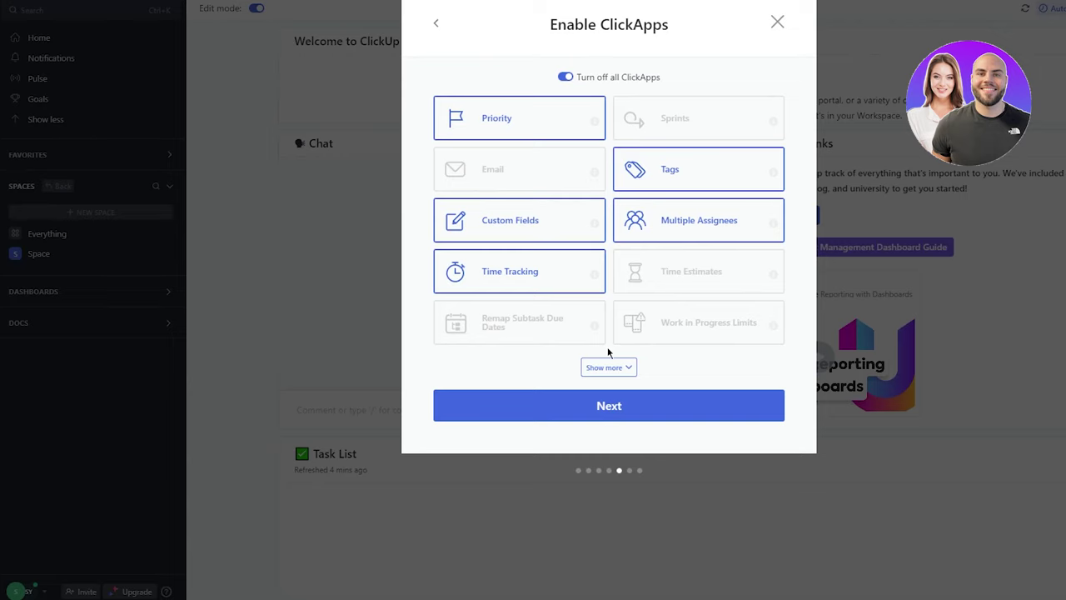
# Review the full ClickApps list and keep the defaults
pyautogui.click(608, 367)
pyautogui.scroll(-1, 633, 352)
pyautogui.scroll(1, 633, 352)
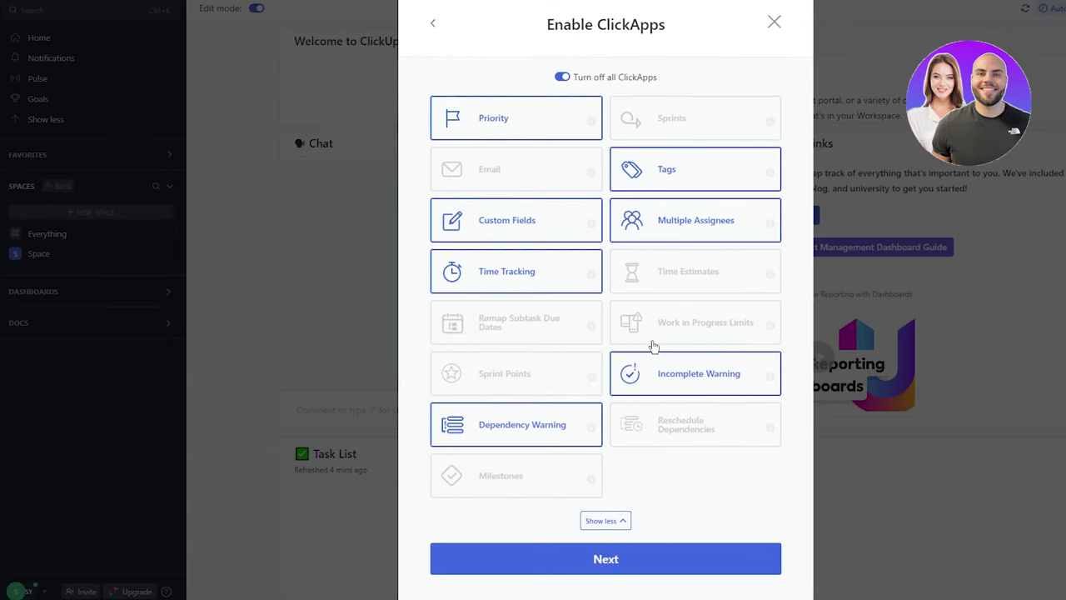
pyautogui.click(640, 567)
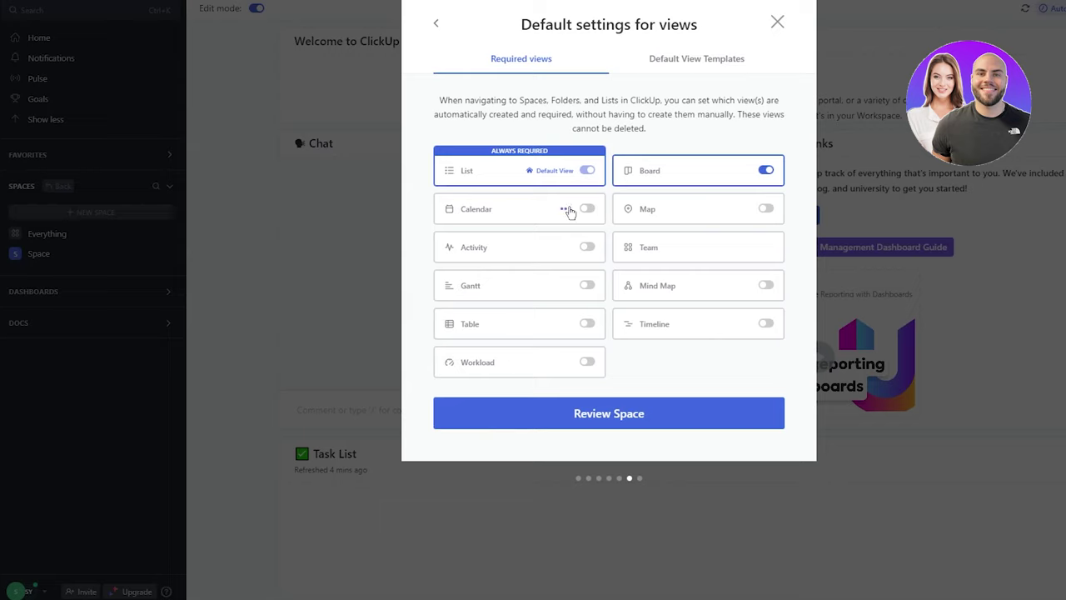
# Require Calendar, Mind Map, Gantt, Table, Timeline and Activity views, then review the Space summary
pyautogui.click(587, 208)
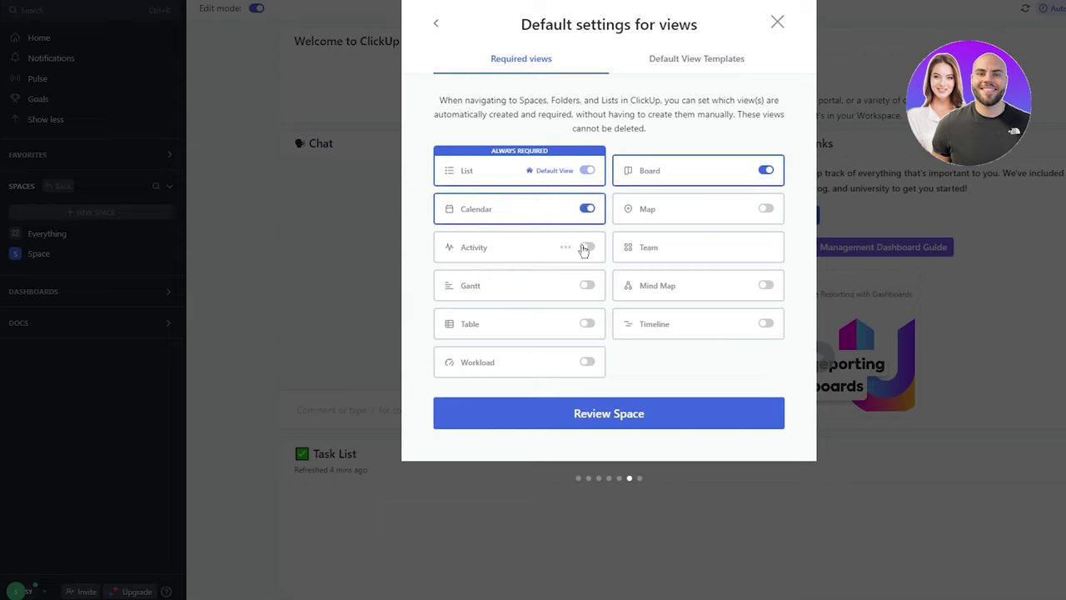
pyautogui.click(766, 288)
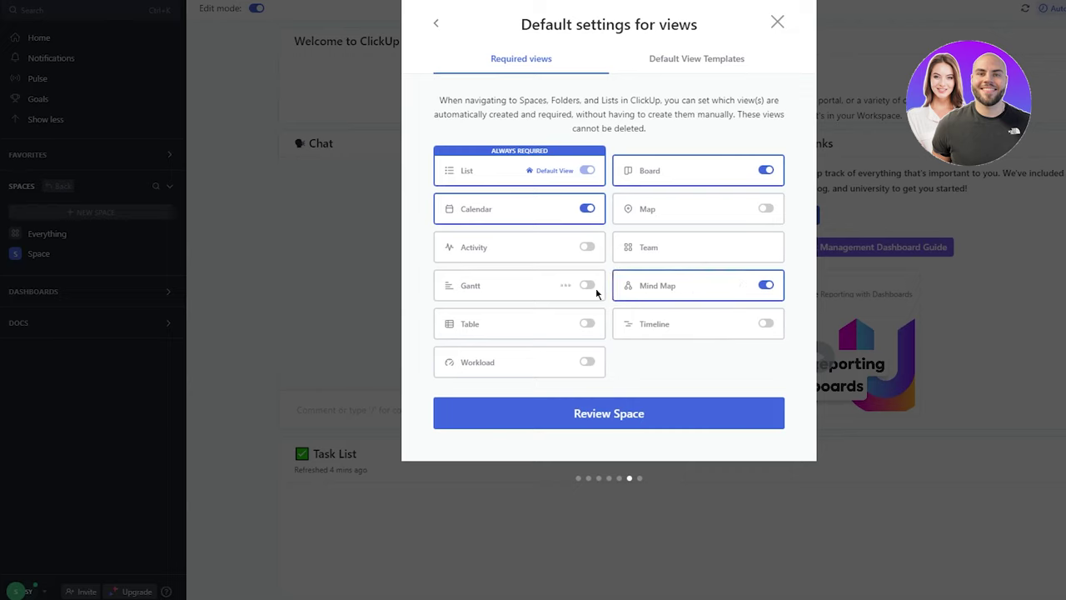
pyautogui.click(588, 286)
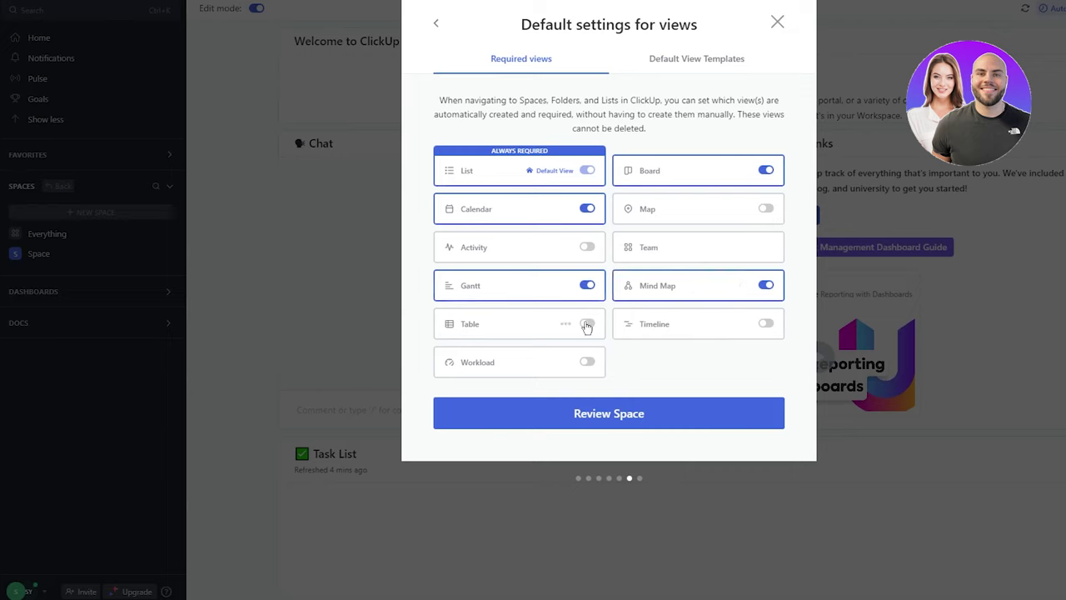
pyautogui.click(587, 324)
pyautogui.click(765, 324)
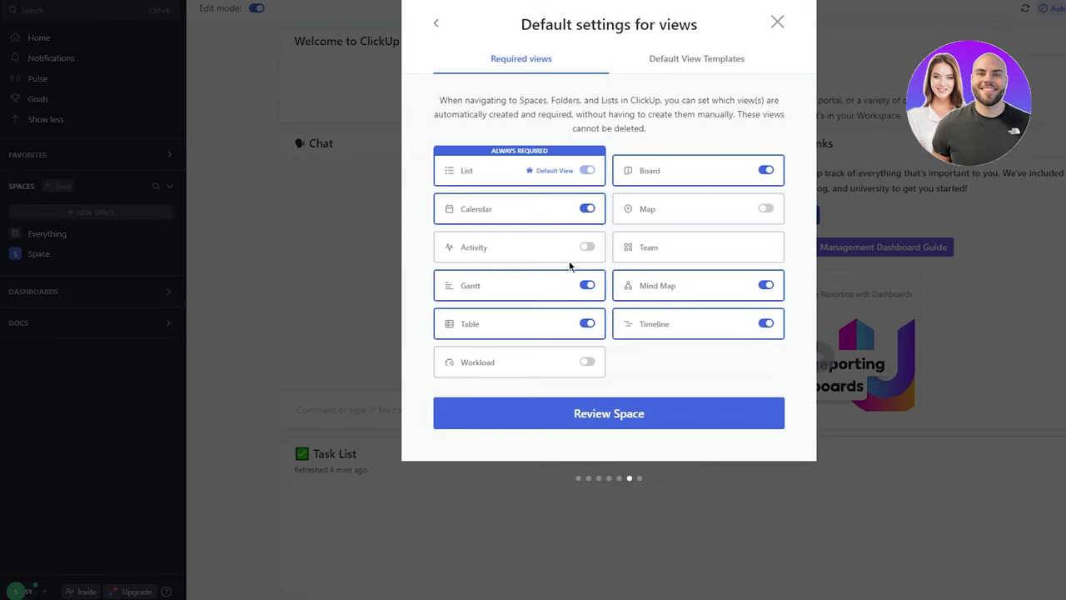
pyautogui.click(588, 247)
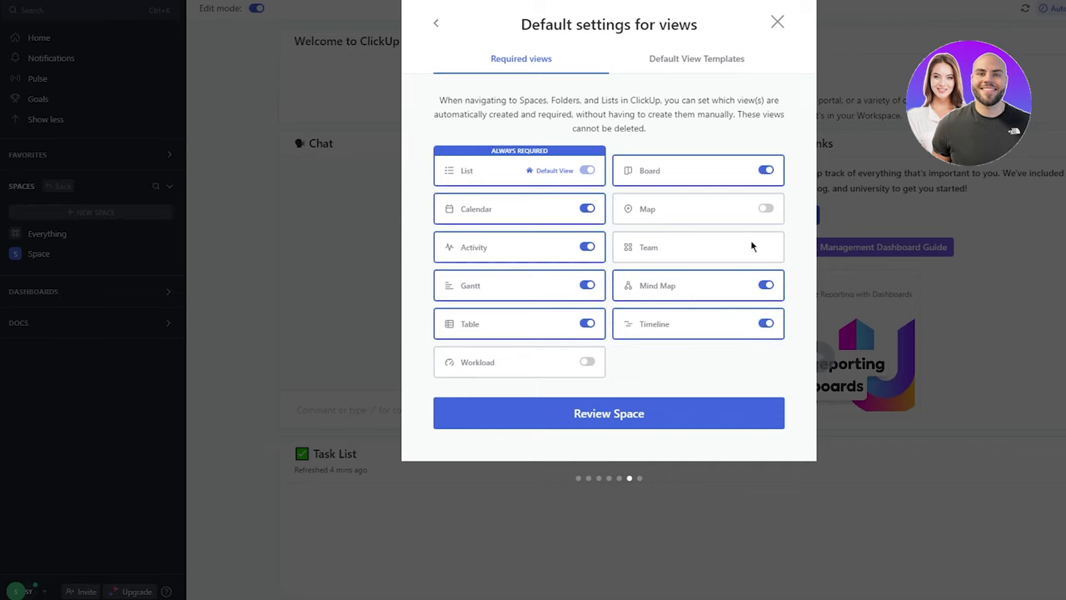
pyautogui.click(642, 409)
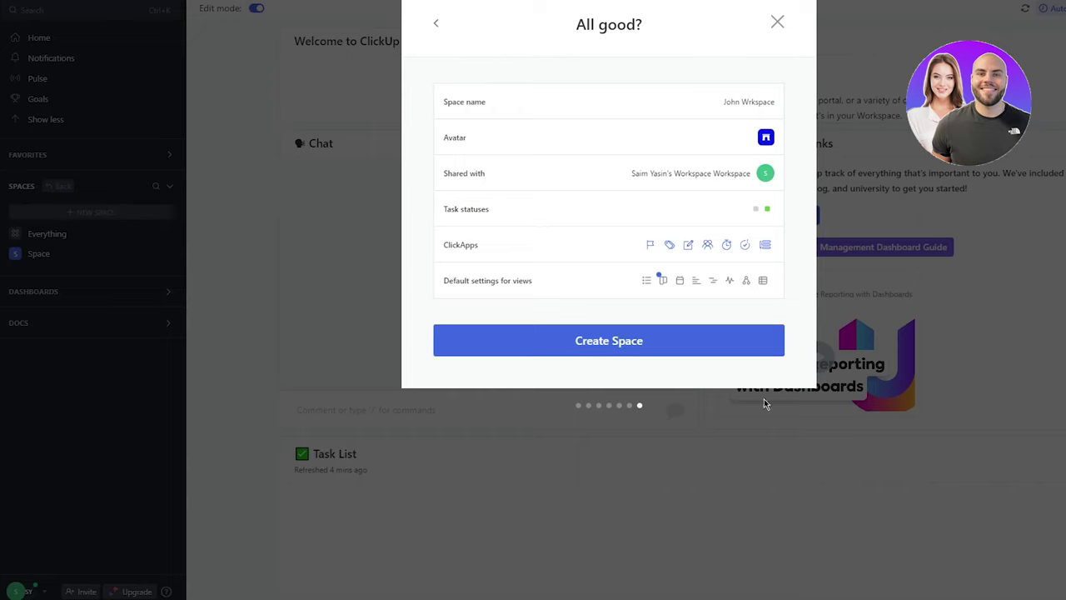
# Create the Space from the 'All good?' summary
pyautogui.click(656, 350)
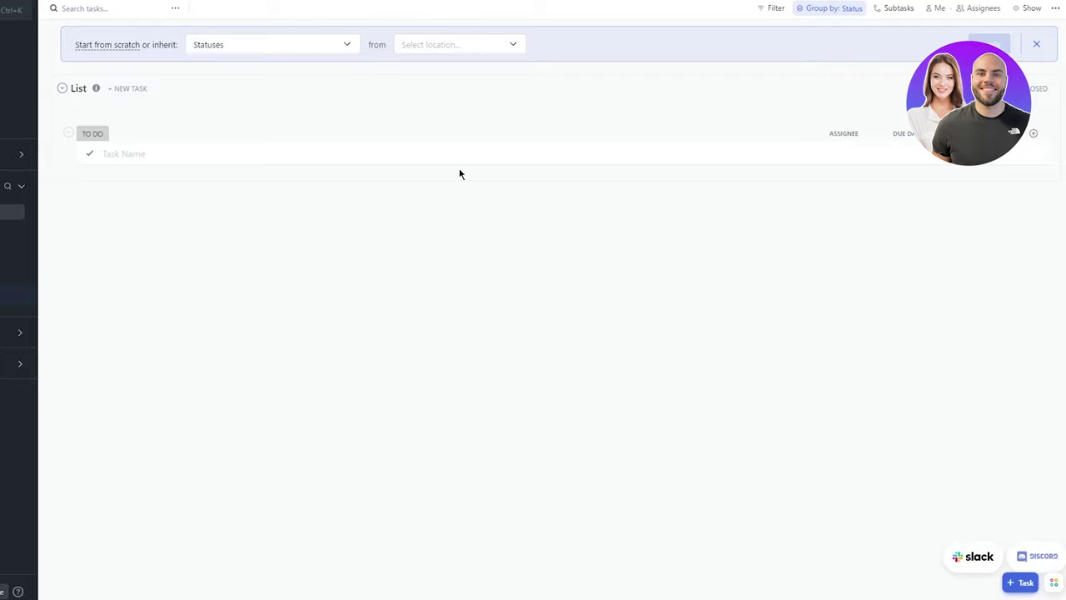
# Bring up the new Space's add menu with List, Doc, Folder and other options
pyautogui.click(74, 92)
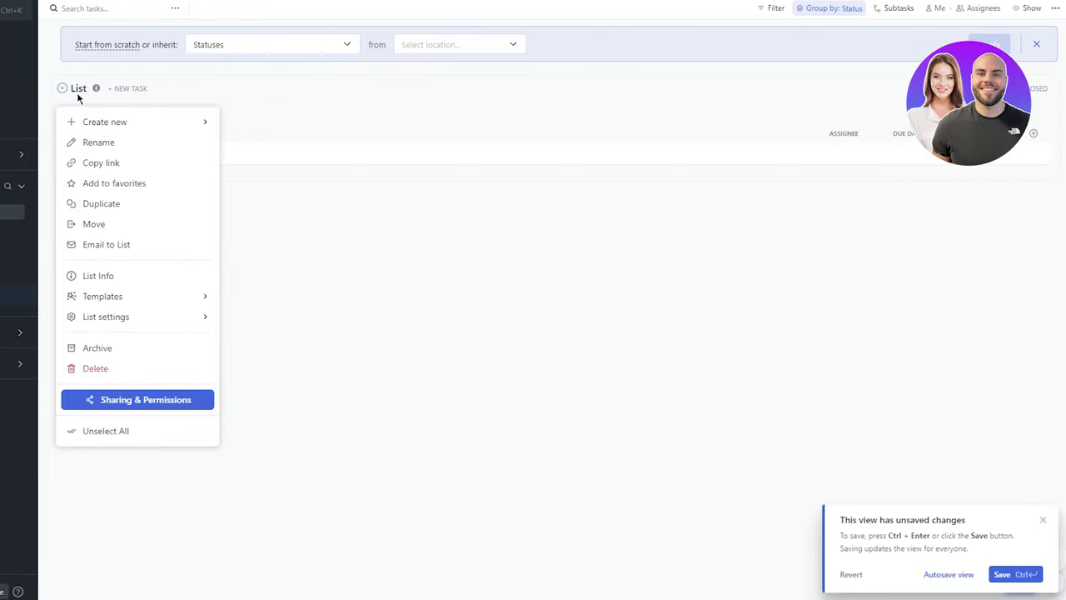
pyautogui.moveTo(169, 127)
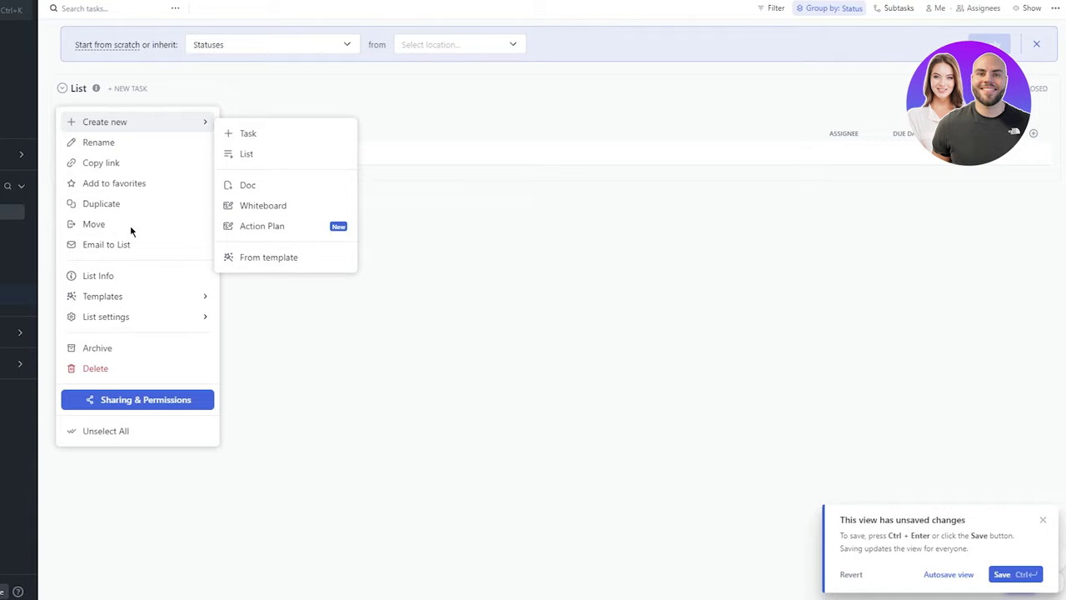
pyautogui.click(18, 299)
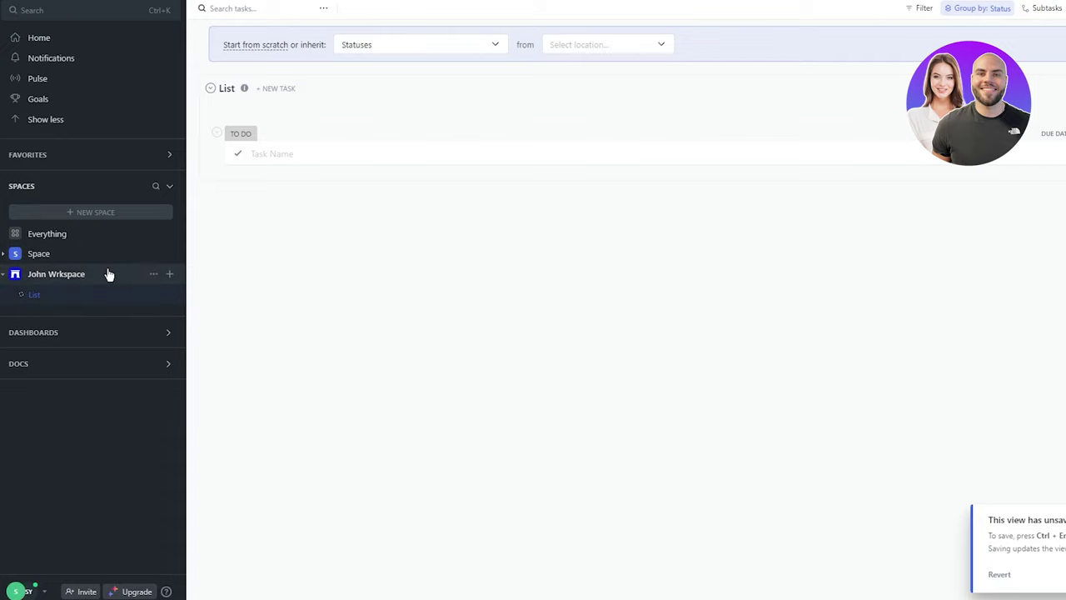
pyautogui.click(171, 274)
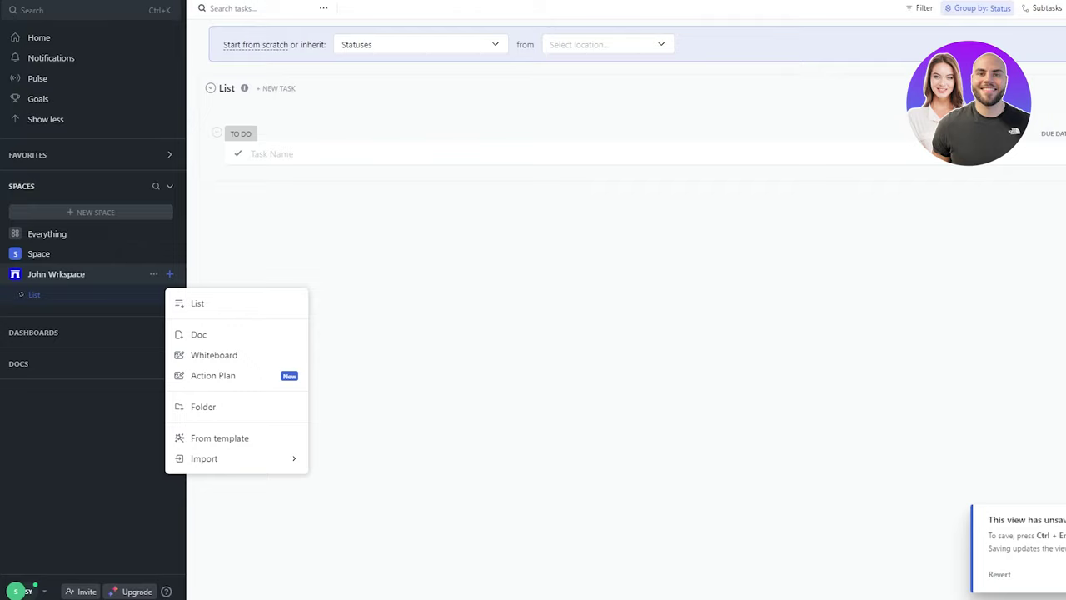
# Add To Do tasks 'Make application', 'Code the program' and 'Implement design'
pyautogui.click(438, 283)
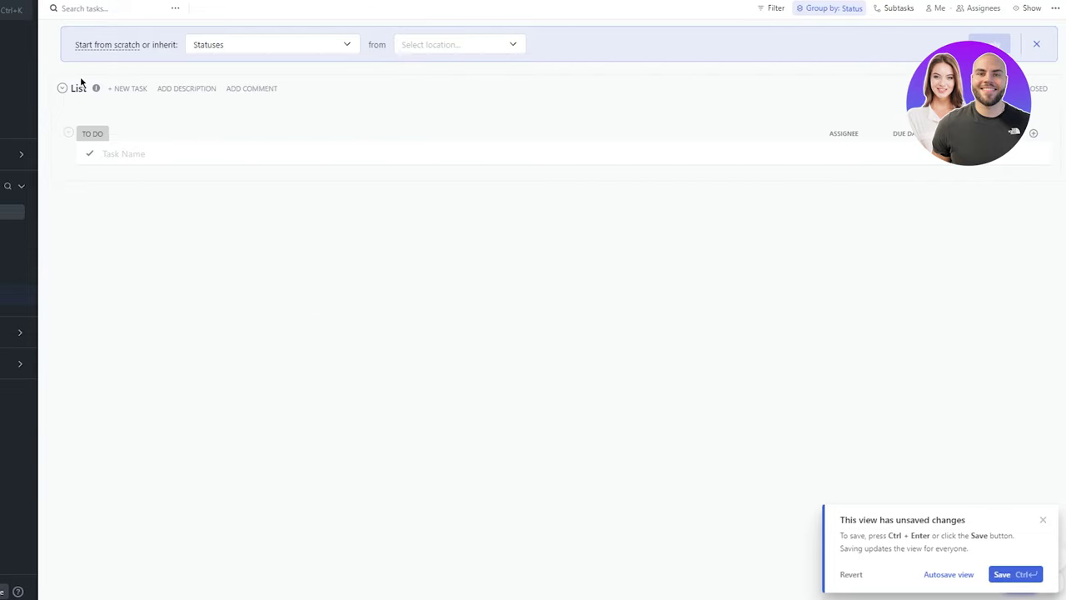
pyautogui.click(129, 89)
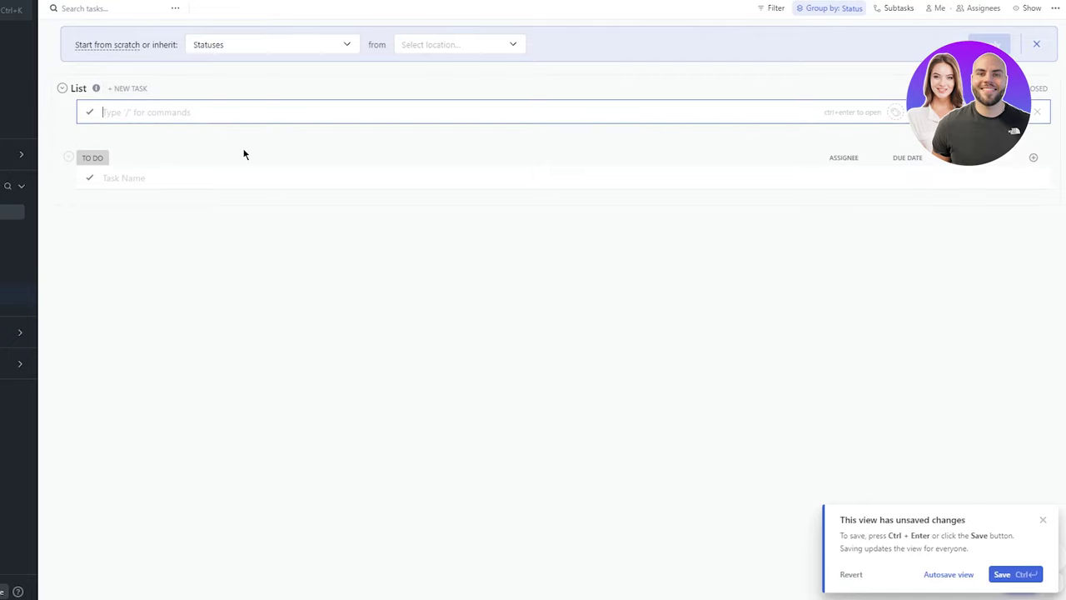
pyautogui.write('Make application')
pyautogui.press('Return')
pyautogui.click(133, 176)
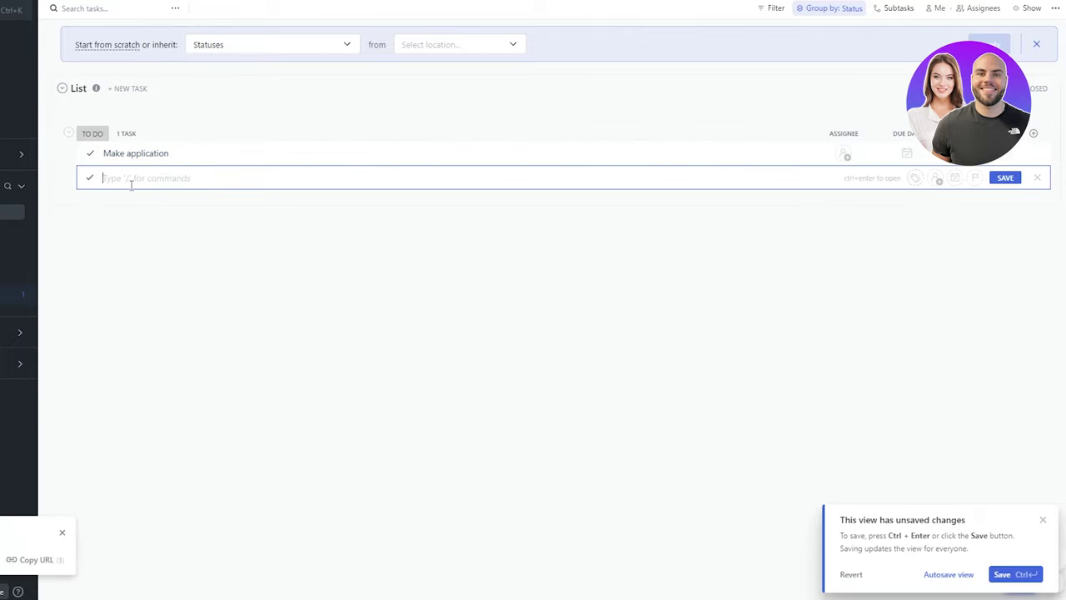
pyautogui.write('Code the program')
pyautogui.press('Return')
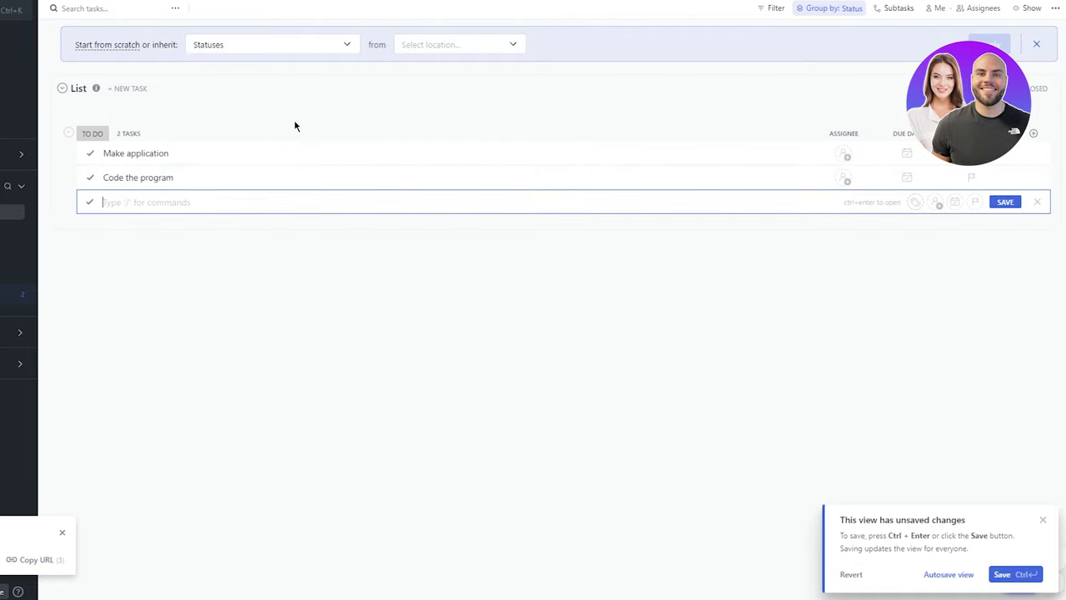
pyautogui.write('Implement c')
pyautogui.write('esign')
pyautogui.press('Return')
pyautogui.click(345, 278)
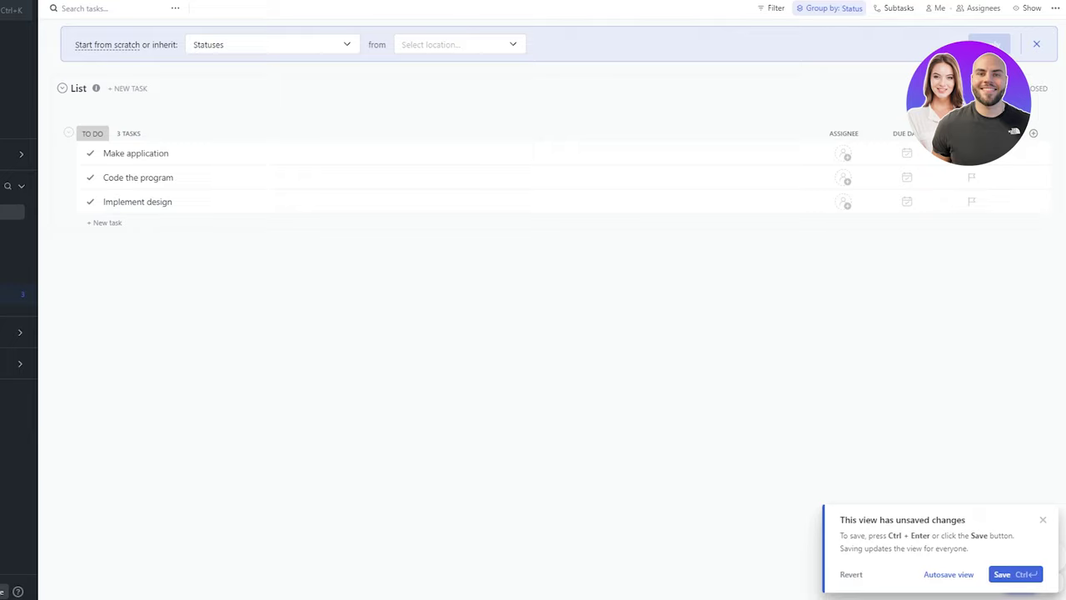
# Assign yourself to Make application and Code the program, leaving Implement design unassigned
pyautogui.click(844, 157)
pyautogui.click(874, 221)
pyautogui.click(845, 178)
pyautogui.click(844, 242)
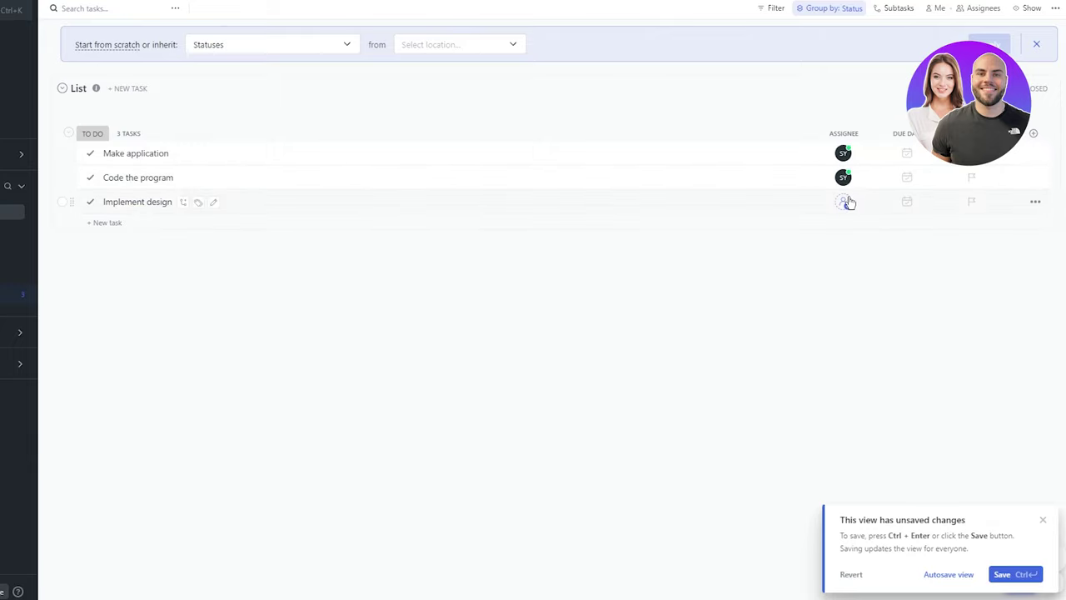
pyautogui.click(845, 203)
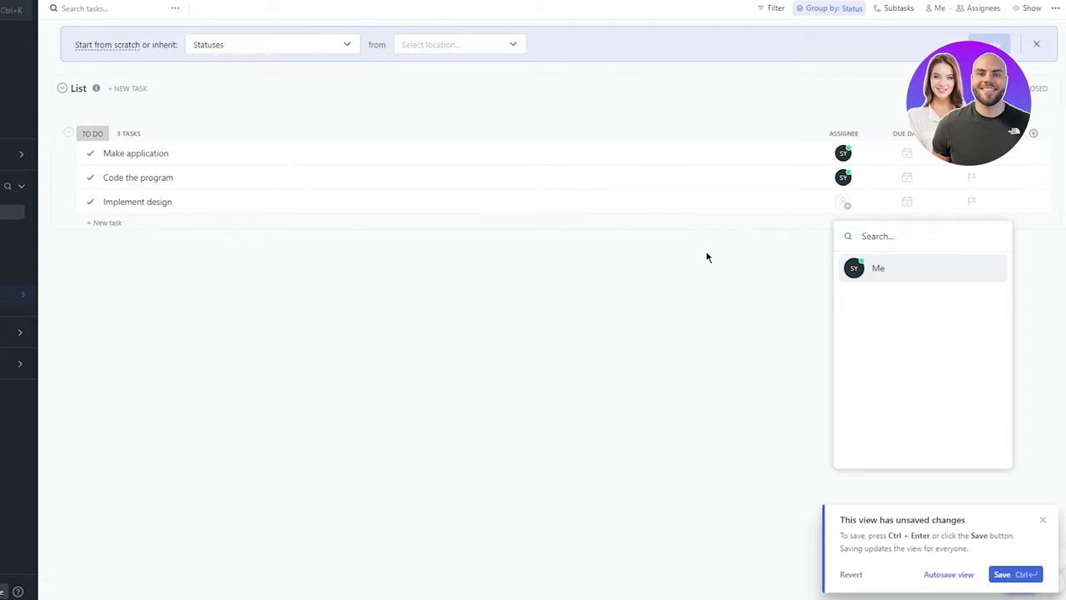
pyautogui.click(731, 293)
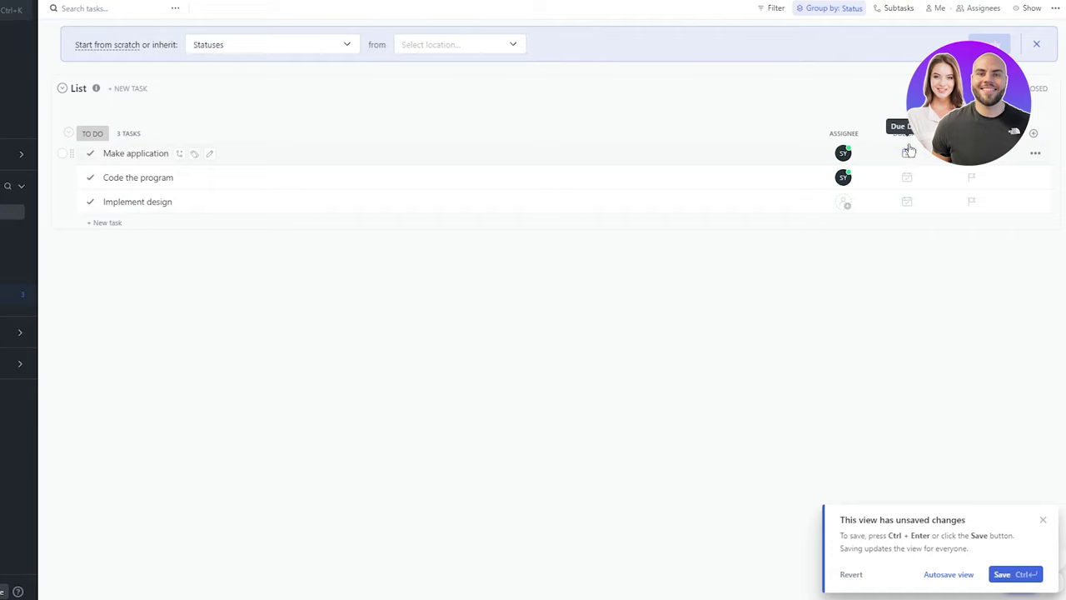
# Set Make application's due date to Saturday, April 29
pyautogui.click(907, 153)
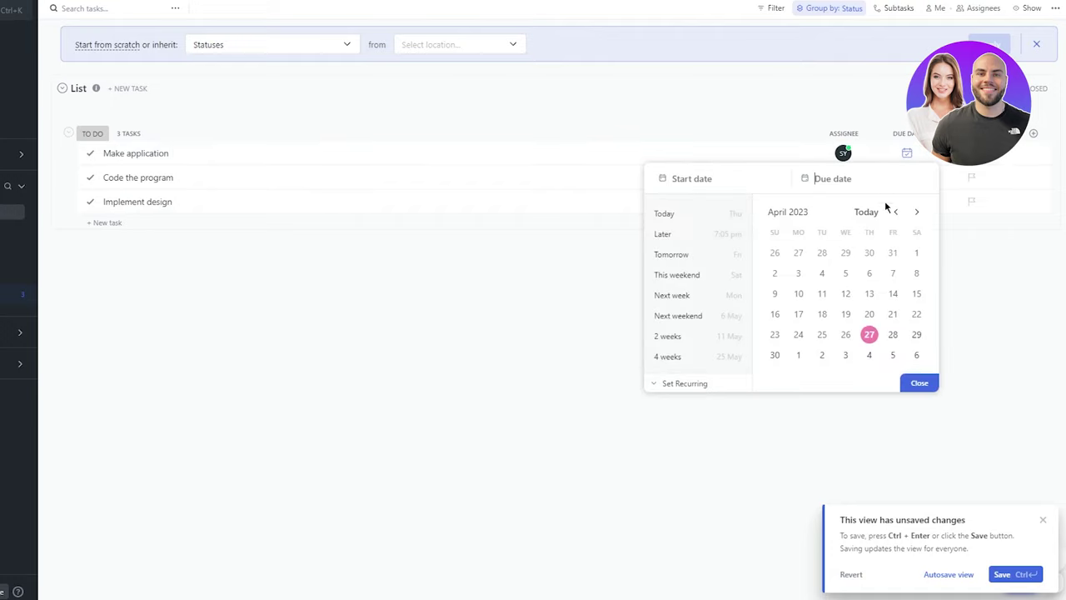
pyautogui.click(916, 334)
pyautogui.click(966, 324)
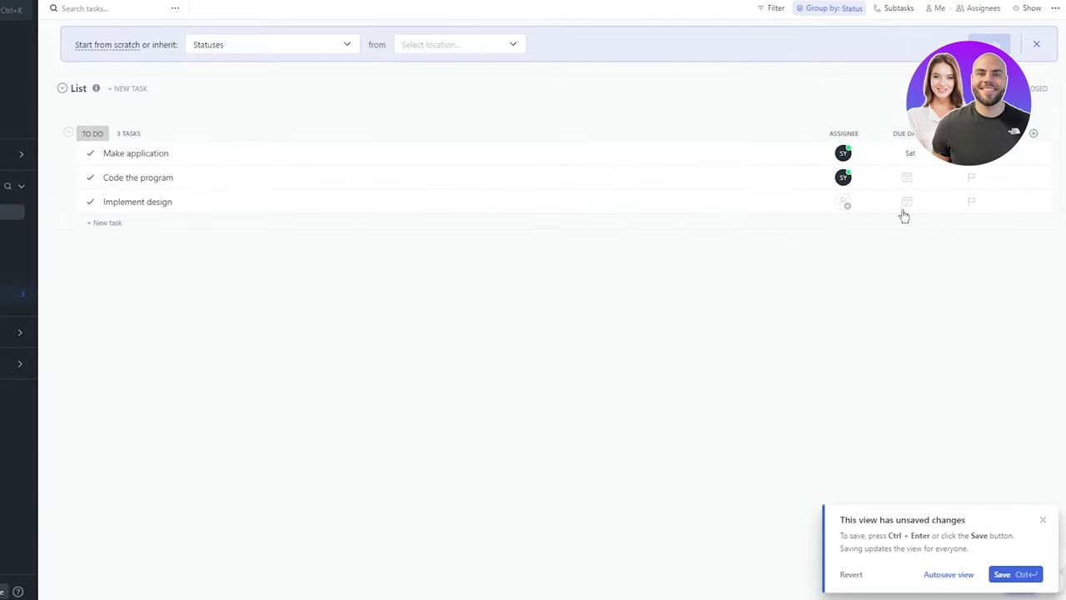
pyautogui.click(971, 153)
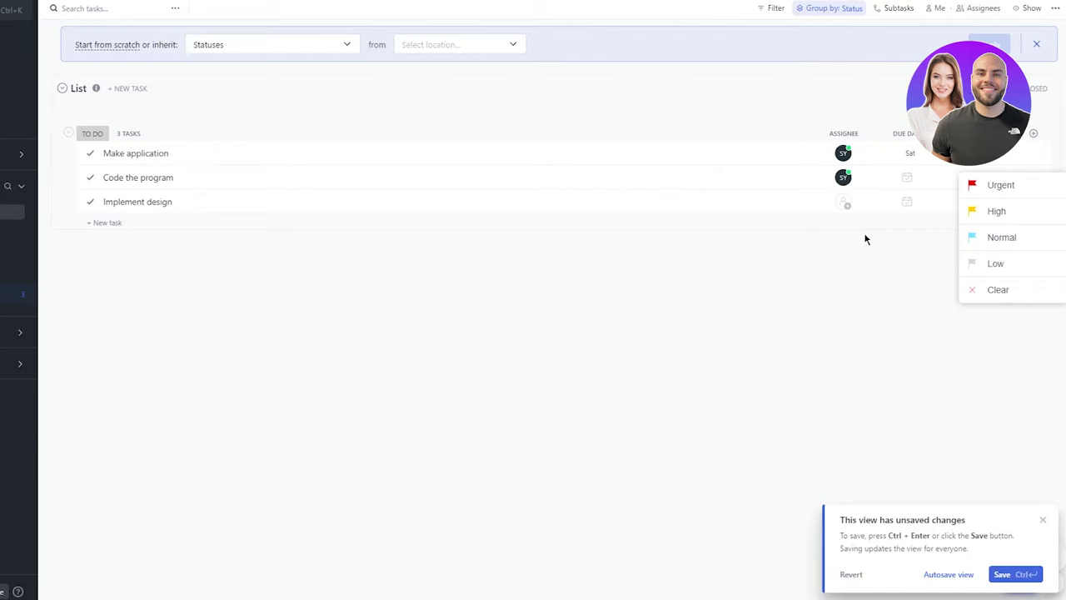
pyautogui.click(881, 262)
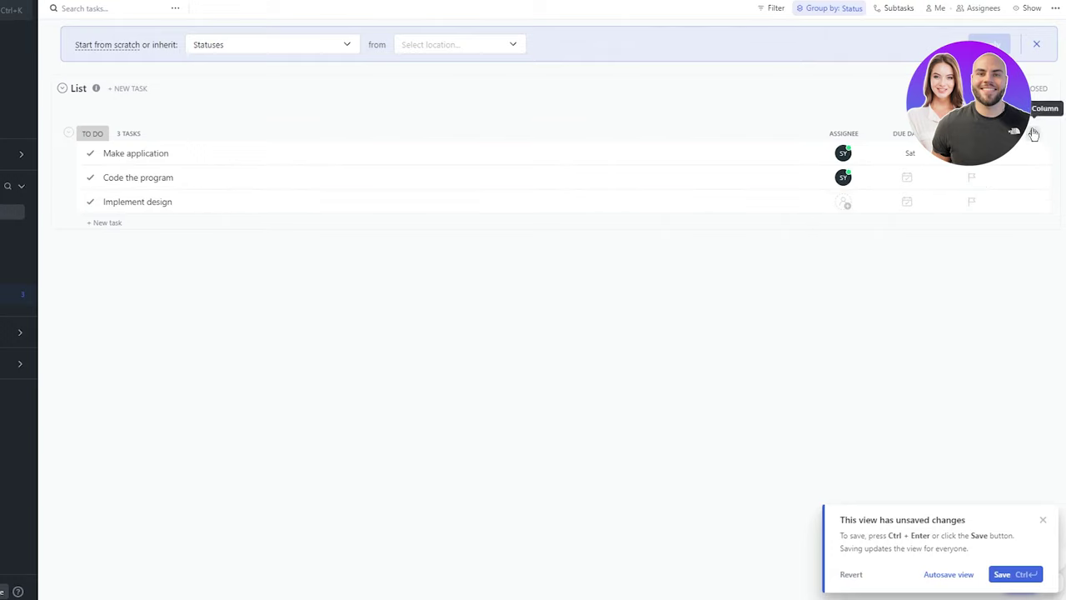
pyautogui.click(1033, 133)
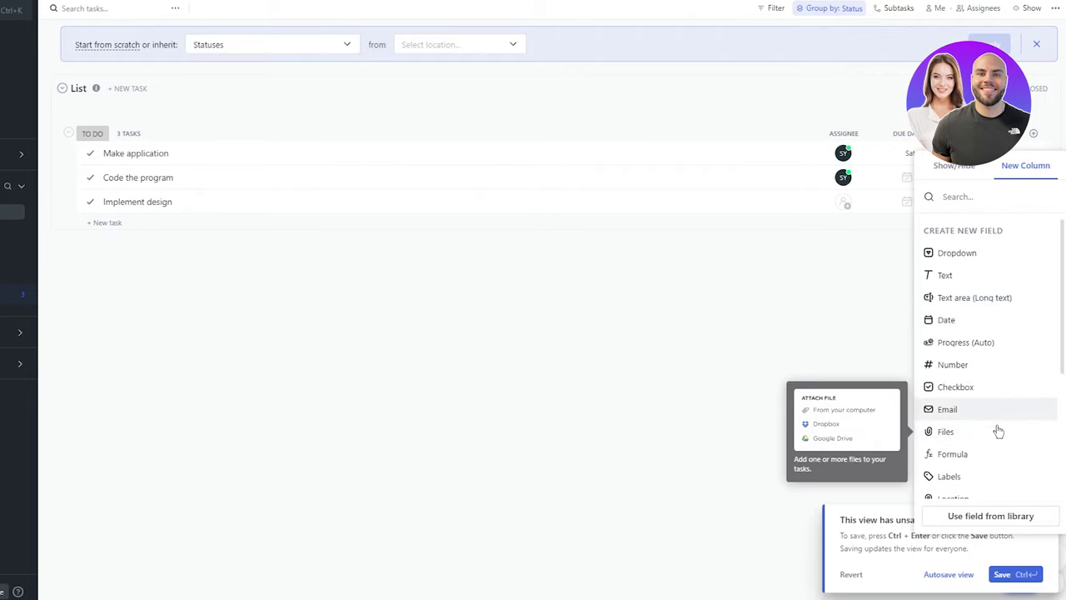
pyautogui.scroll(-5, 991, 400)
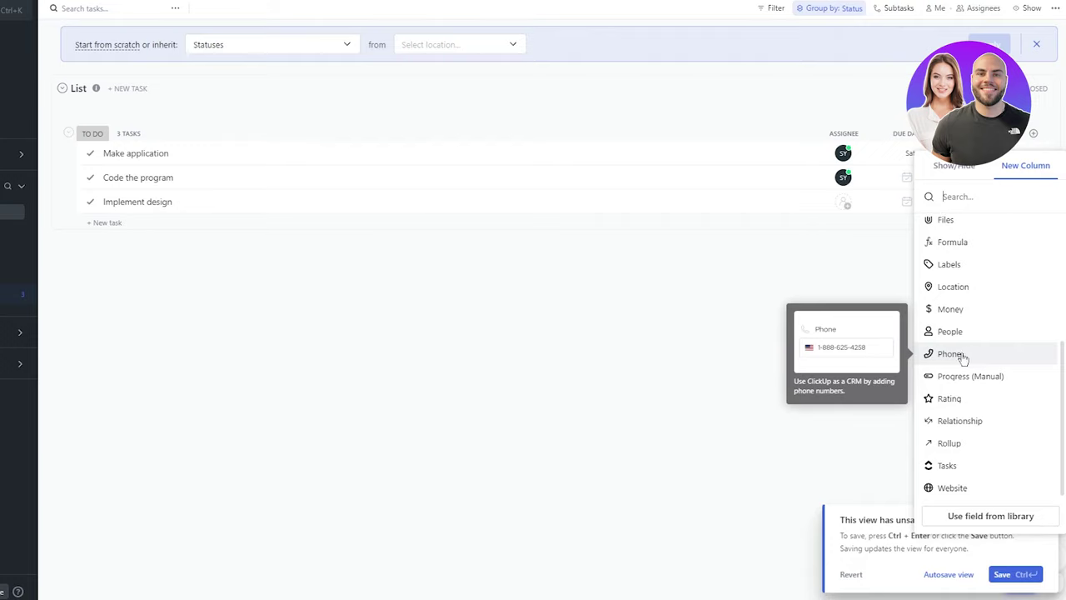
pyautogui.click(663, 365)
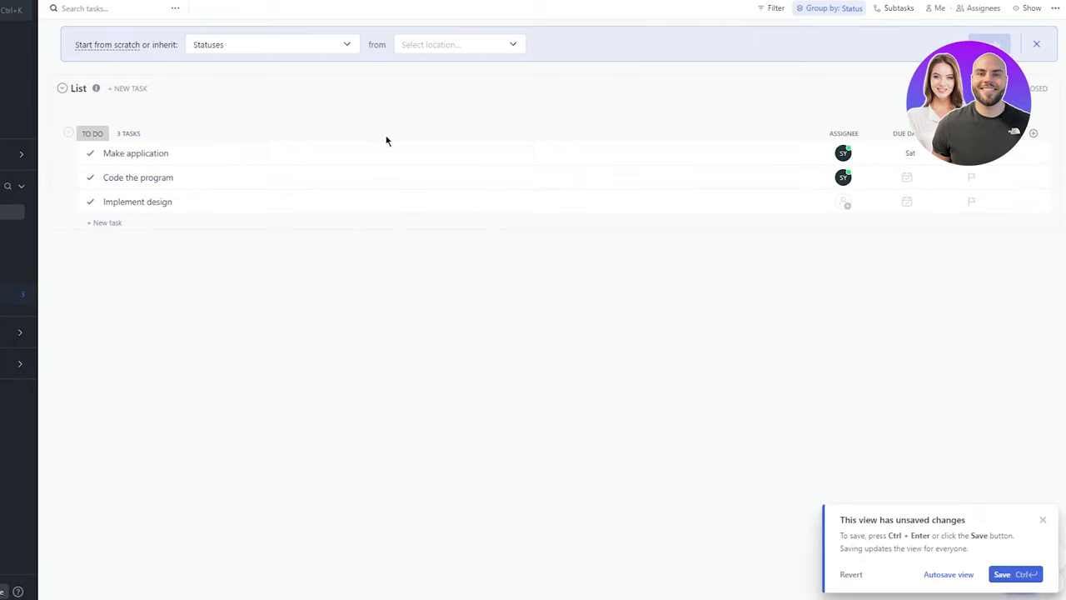
pyautogui.click(364, 155)
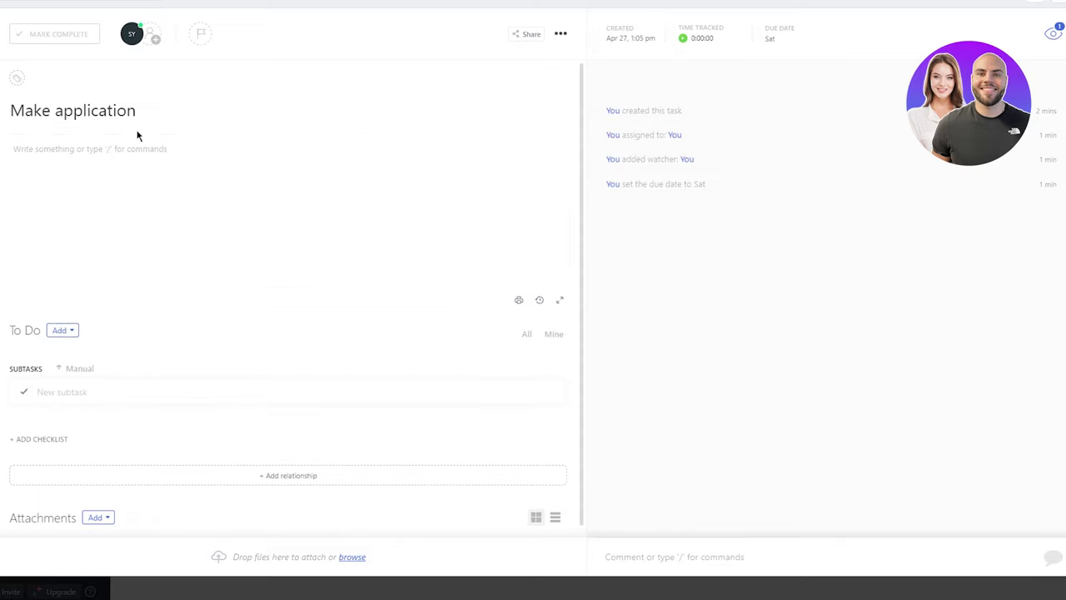
pyautogui.click(562, 35)
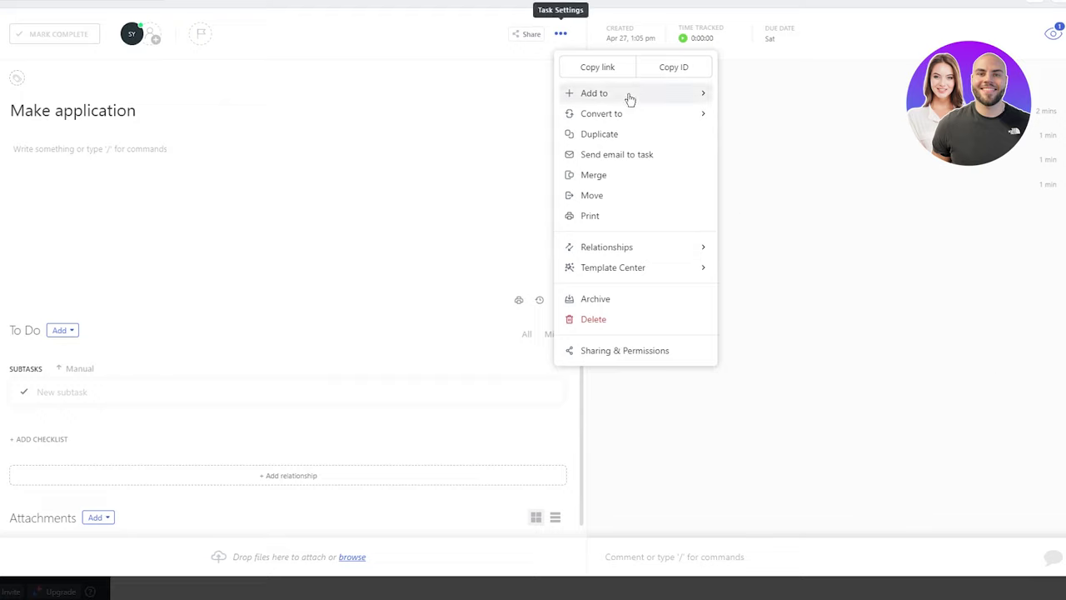
pyautogui.moveTo(630, 99)
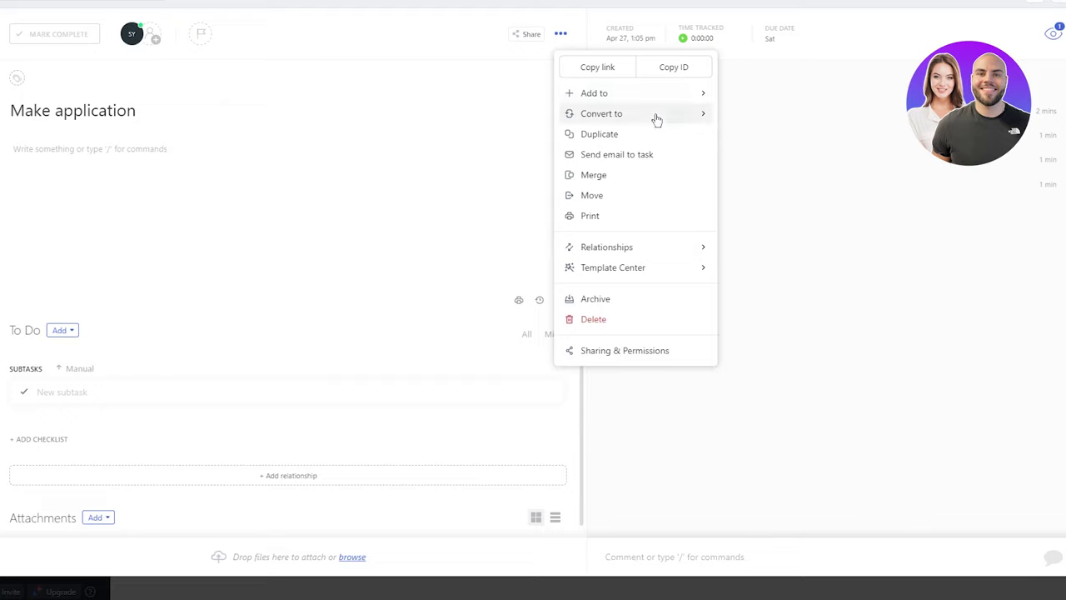
pyautogui.moveTo(656, 116)
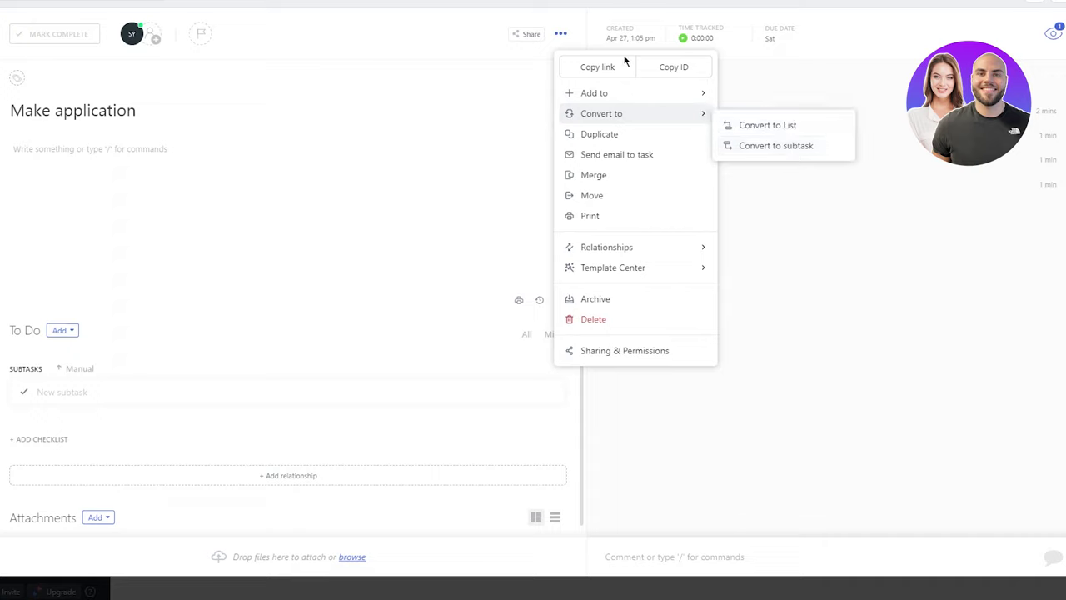
pyautogui.click(561, 34)
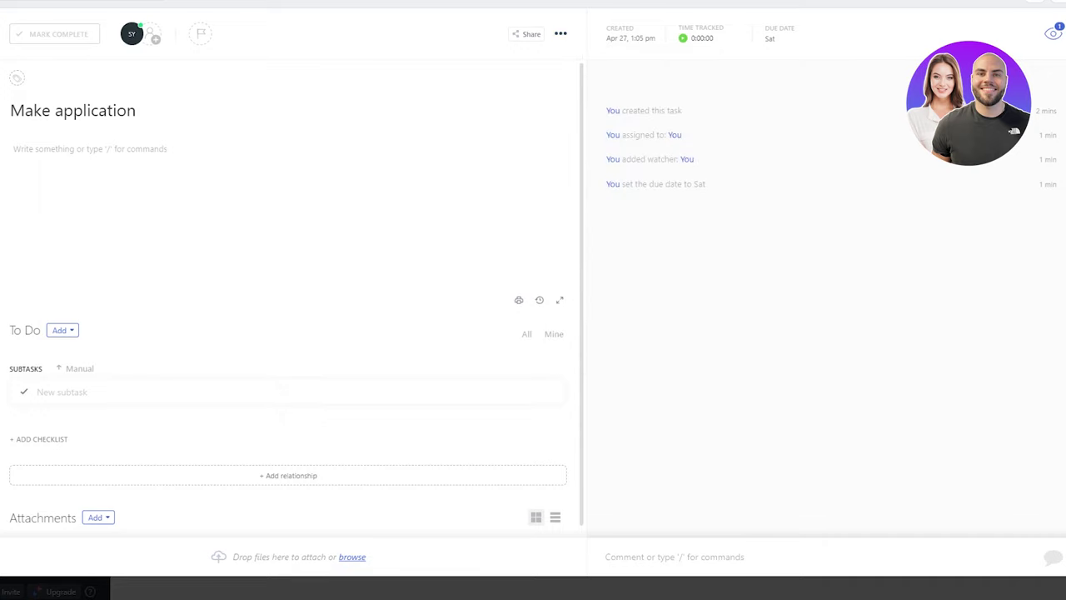
pyautogui.click(1053, 34)
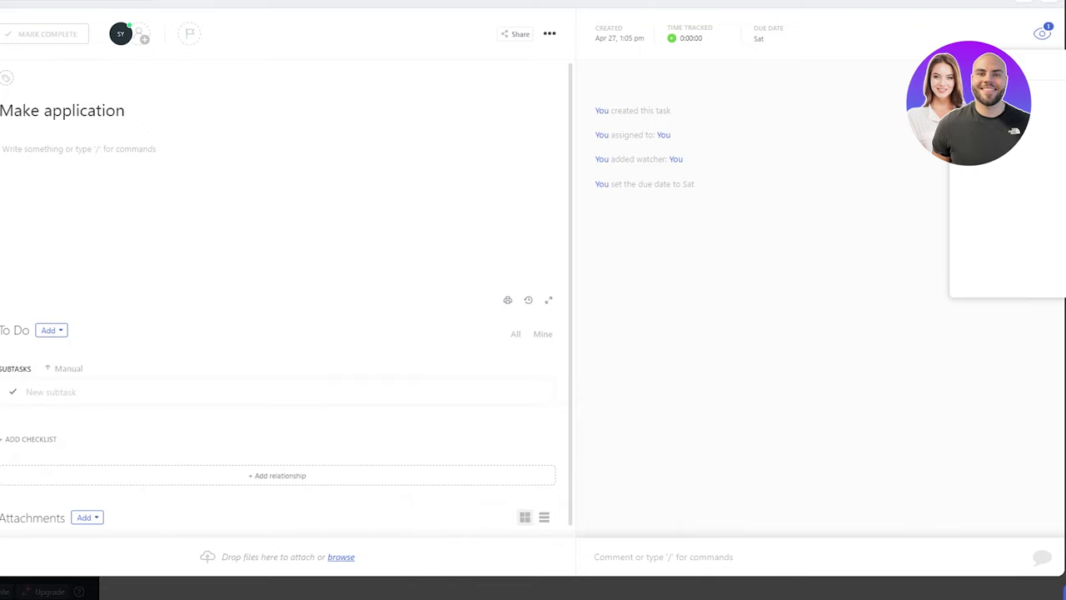
pyautogui.click(65, 149)
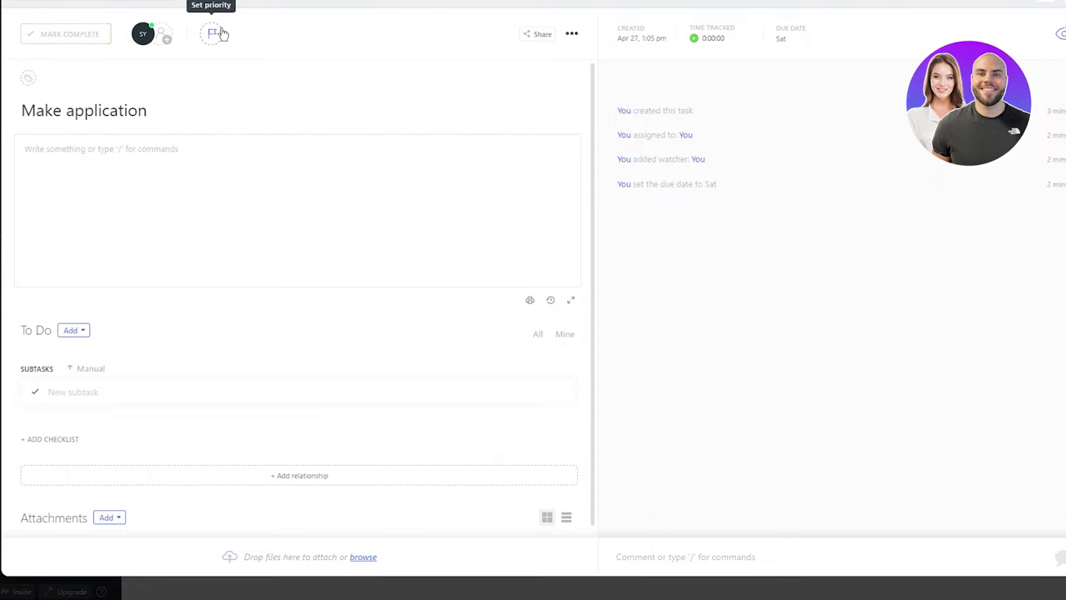
pyautogui.scroll(-1, 76, 278)
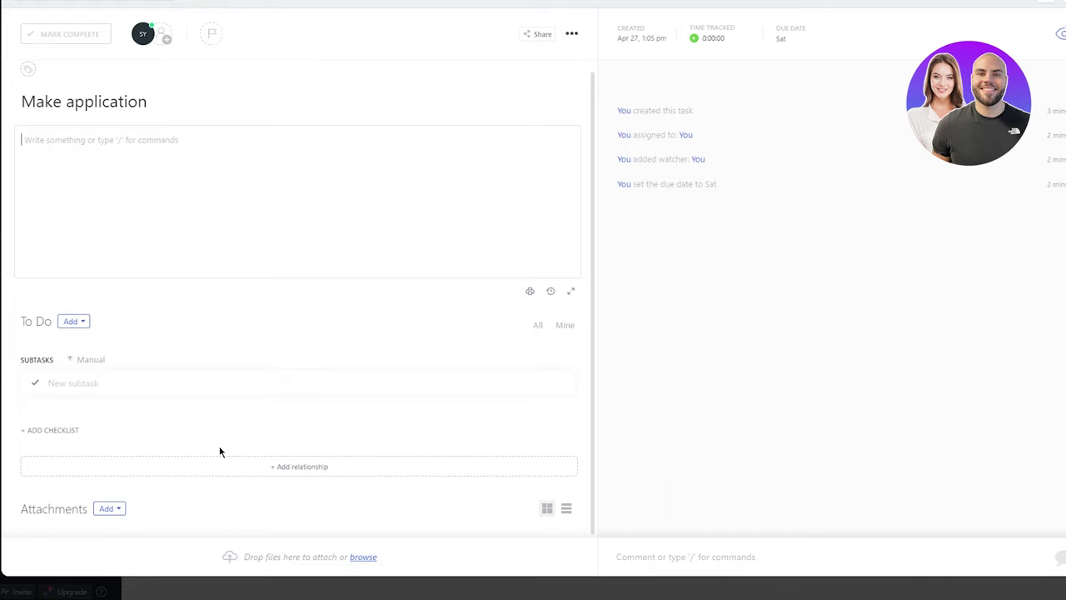
pyautogui.click(157, 382)
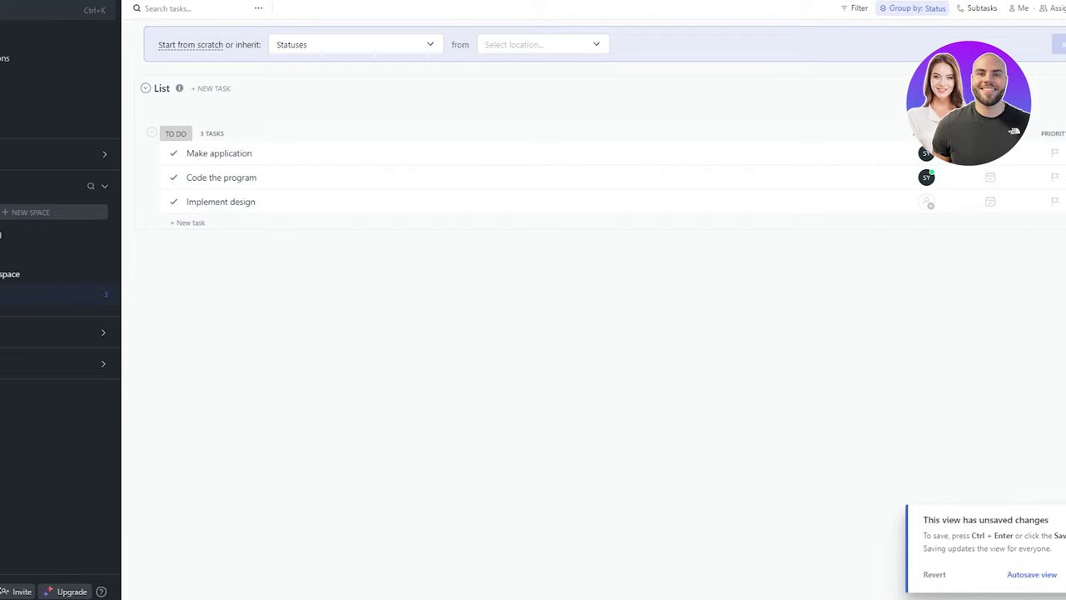
# Go to the workspace's ClickApps settings page from the workspace menu
pyautogui.click(10, 590)
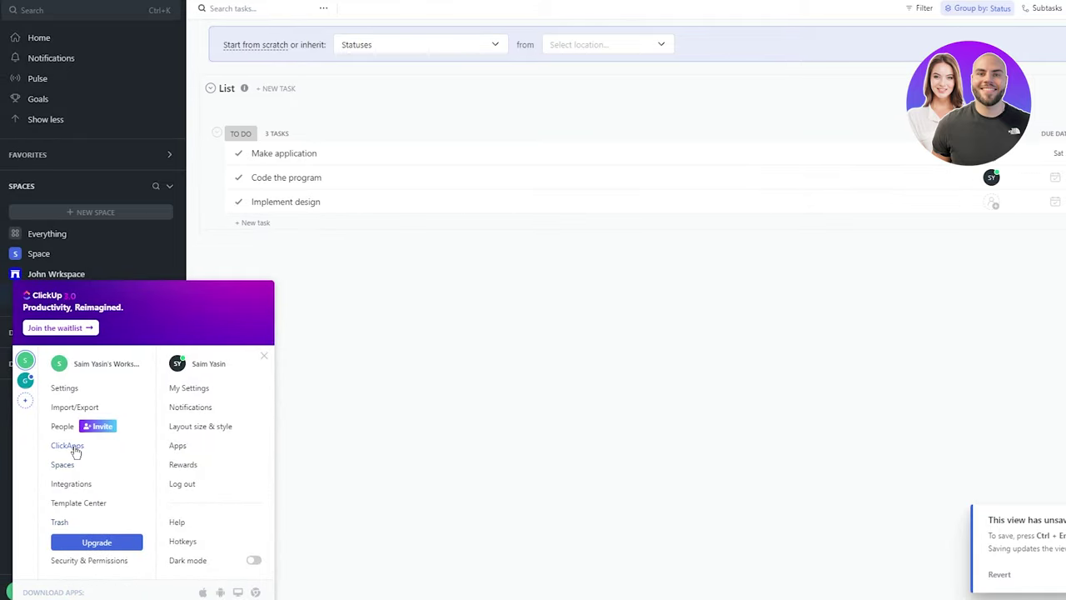
pyautogui.click(69, 446)
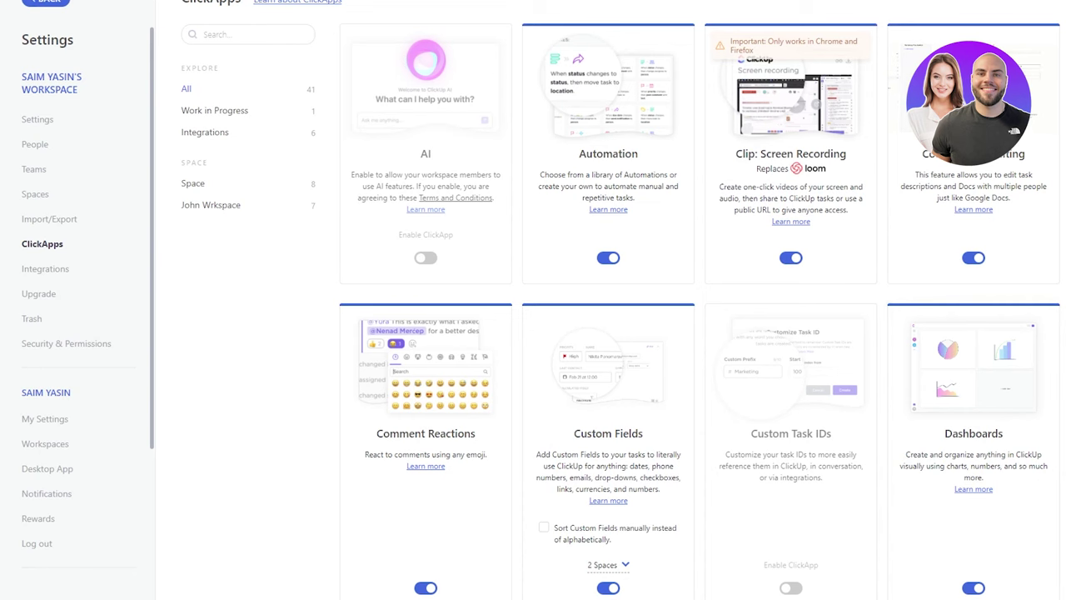
# Look through the ClickApps settings, then go back to the List with its three To Do tasks
pyautogui.scroll(-10, 941, 413)
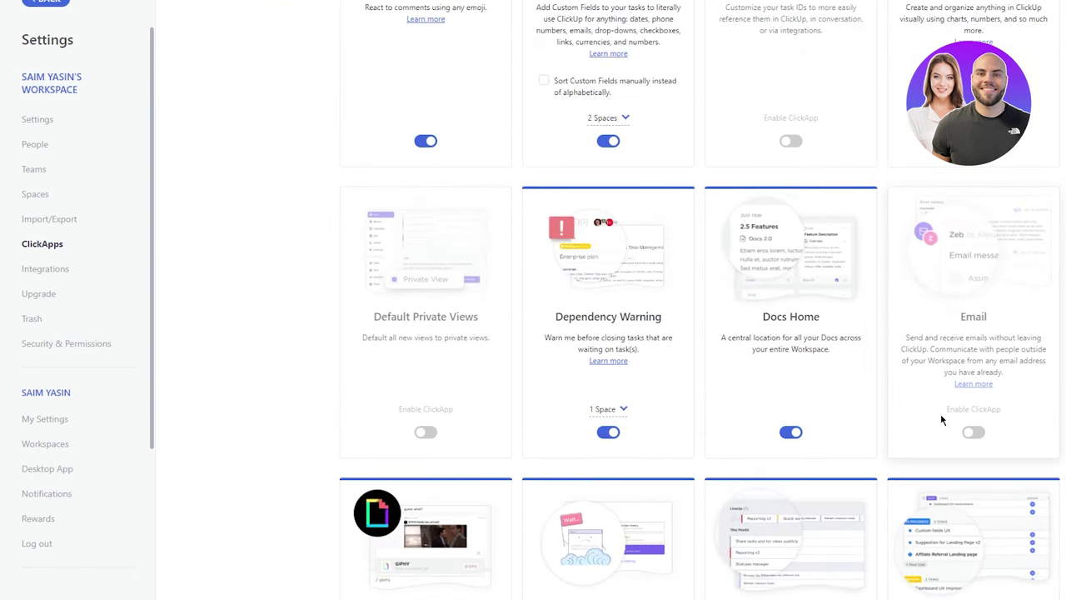
pyautogui.scroll(3, 541, 276)
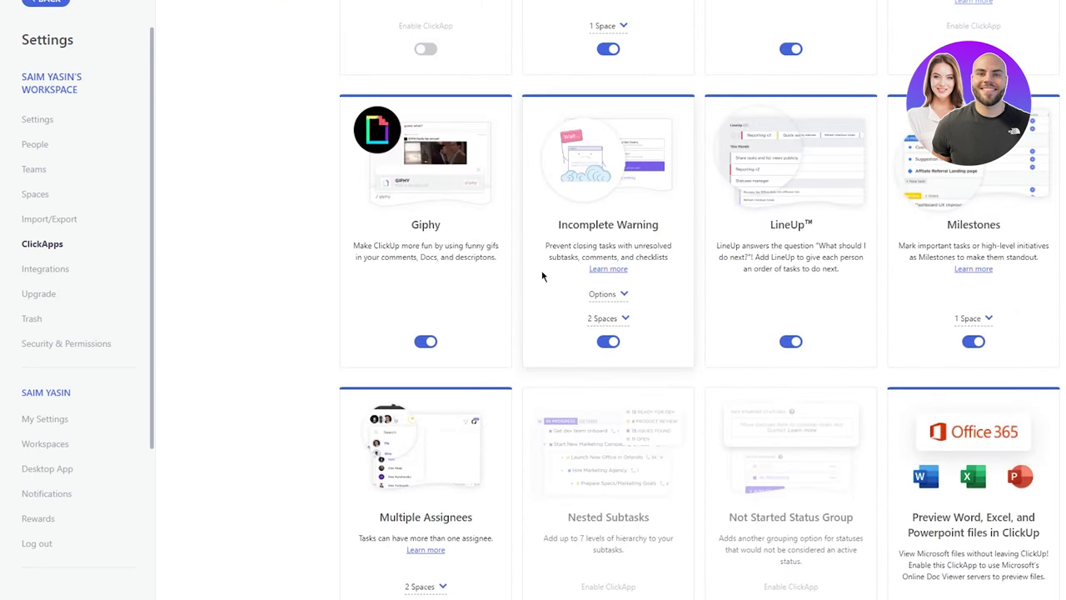
pyautogui.scroll(-3, 542, 275)
pyautogui.scroll(-10, 541, 277)
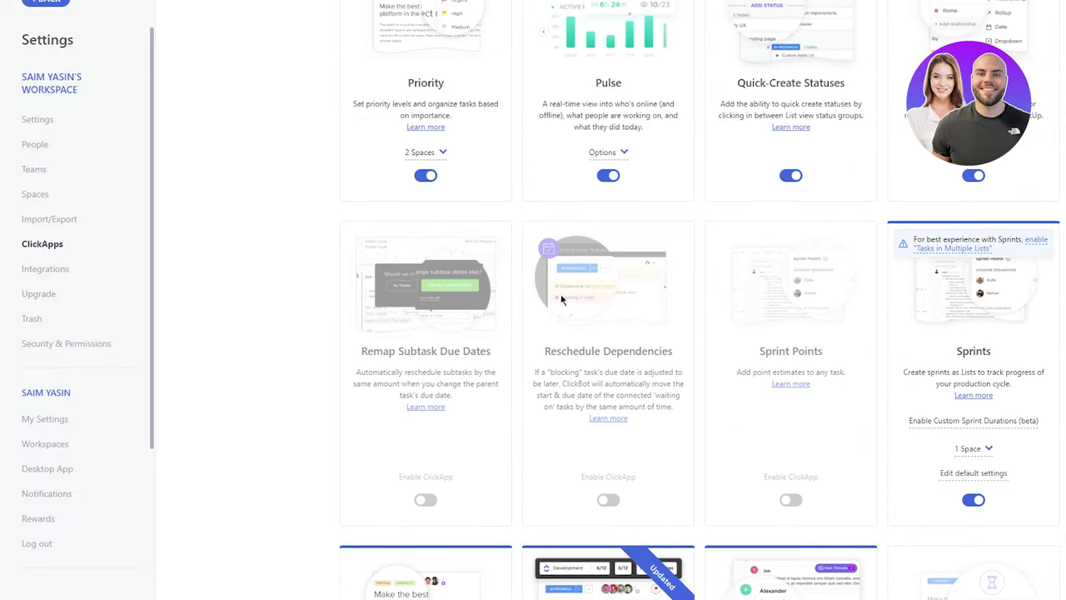
pyautogui.scroll(-2, 535, 253)
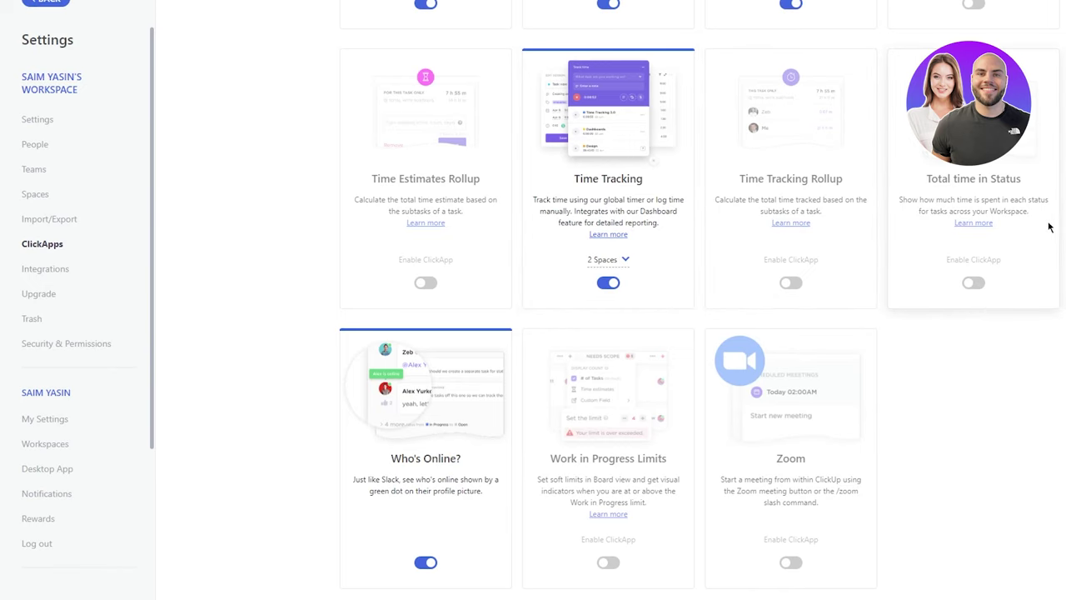
pyautogui.scroll(20, 1020, 223)
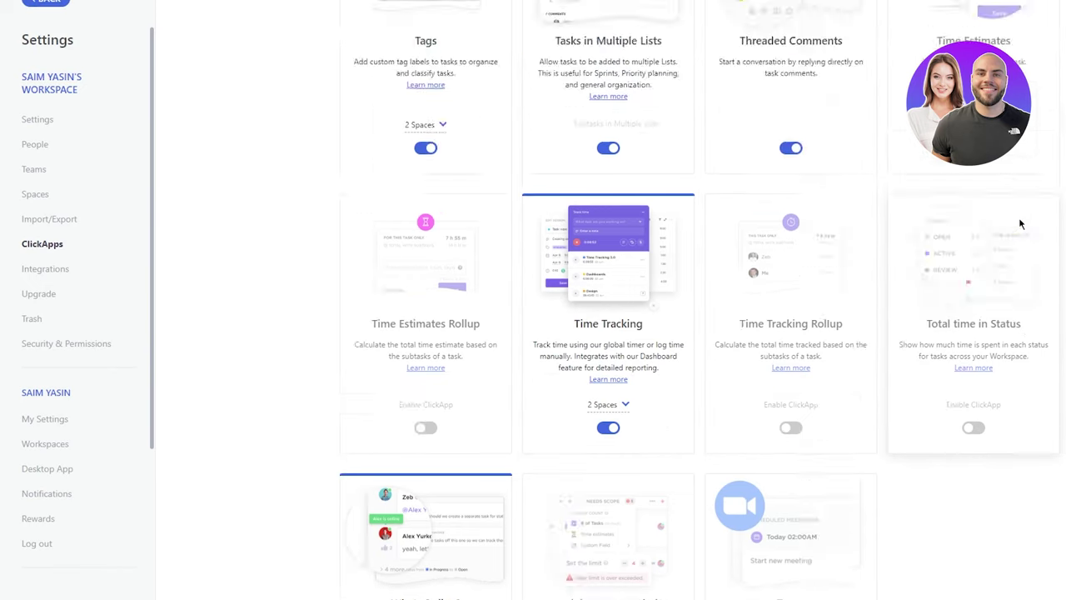
pyautogui.scroll(3, 1020, 223)
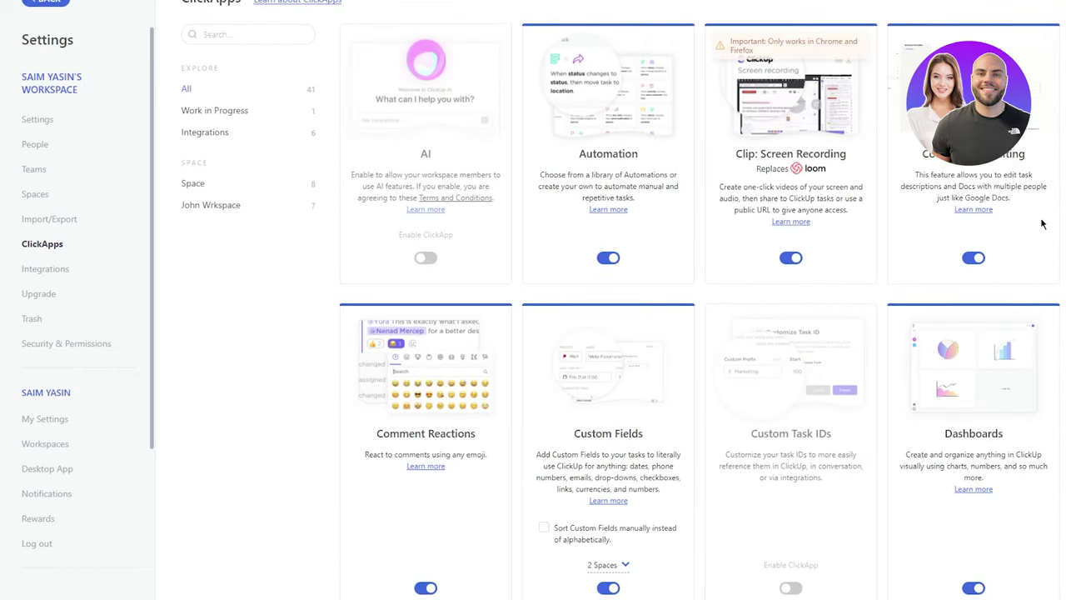
pyautogui.scroll(-9, 1041, 224)
pyautogui.scroll(-10, 699, 300)
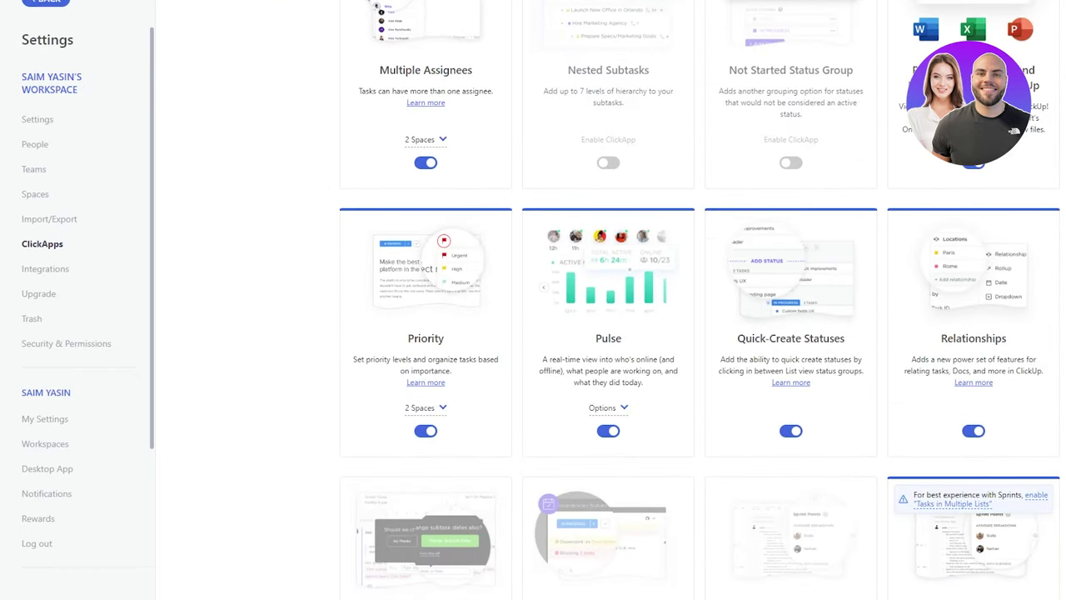
pyautogui.scroll(-2, 1037, 275)
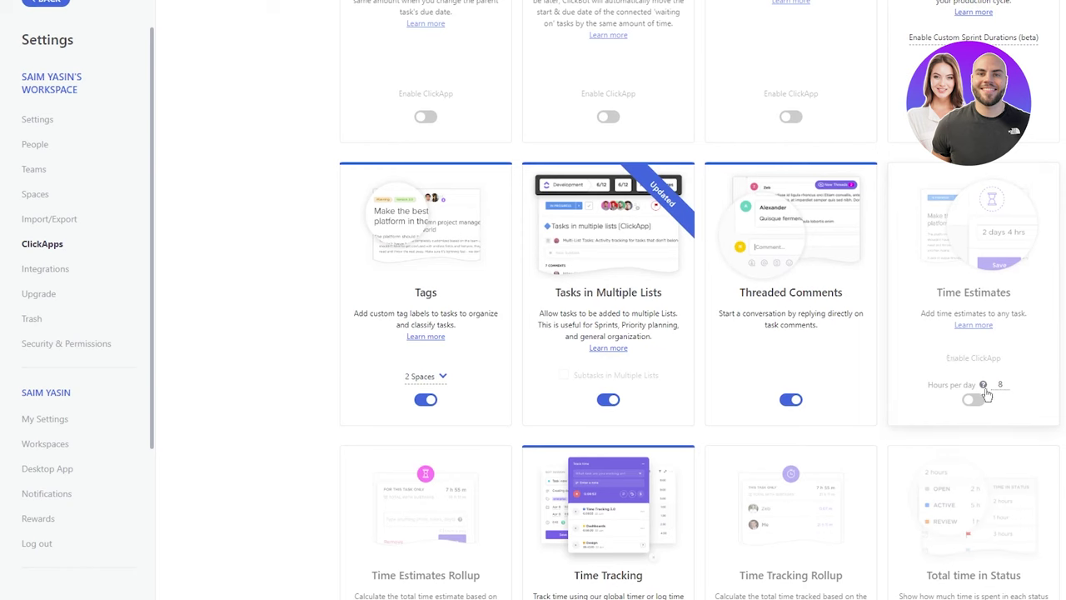
pyautogui.scroll(-3, 601, 390)
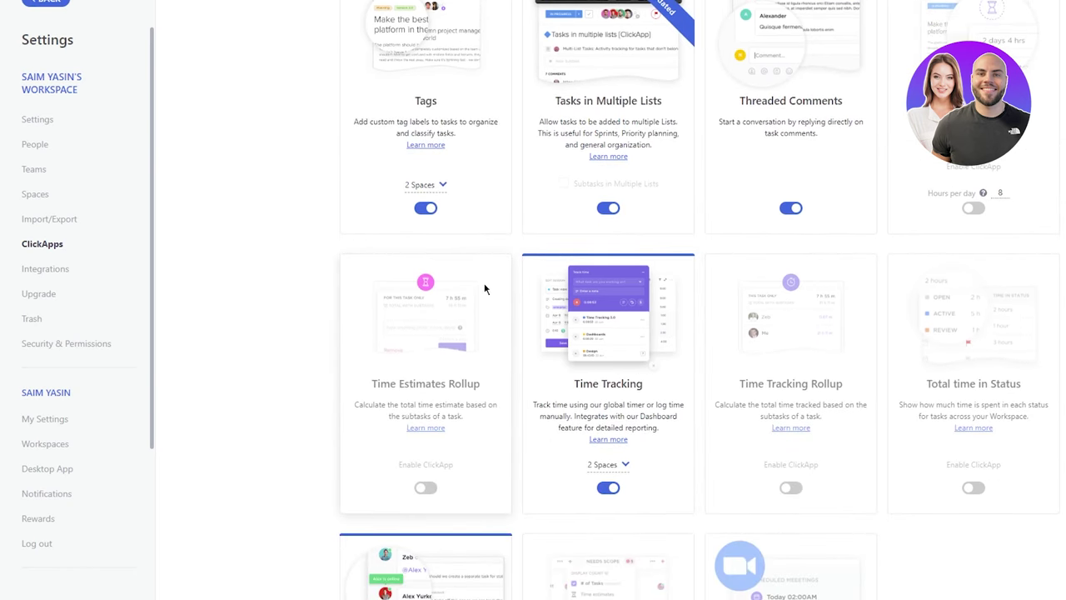
pyautogui.click(48, 2)
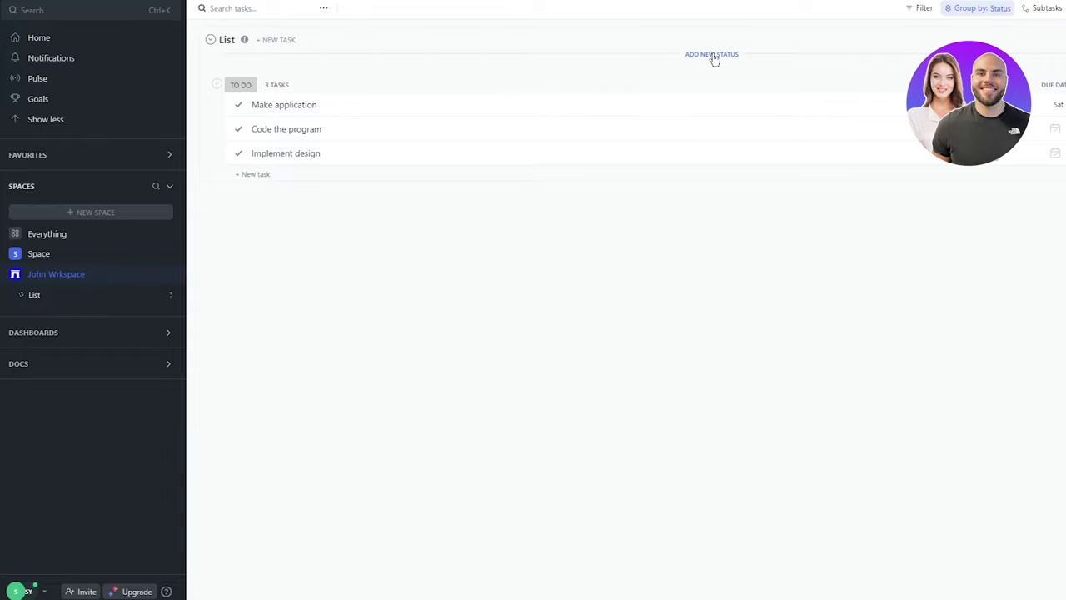
# Add a purple ONLINE status from the TO DO group menu, applied to this List only
pyautogui.click(286, 85)
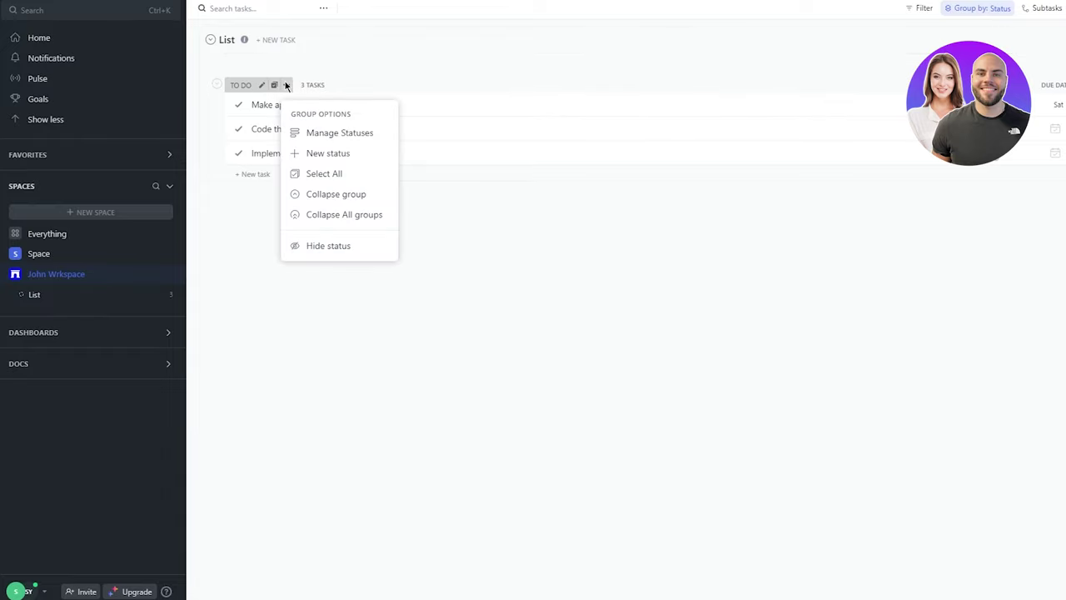
pyautogui.click(333, 154)
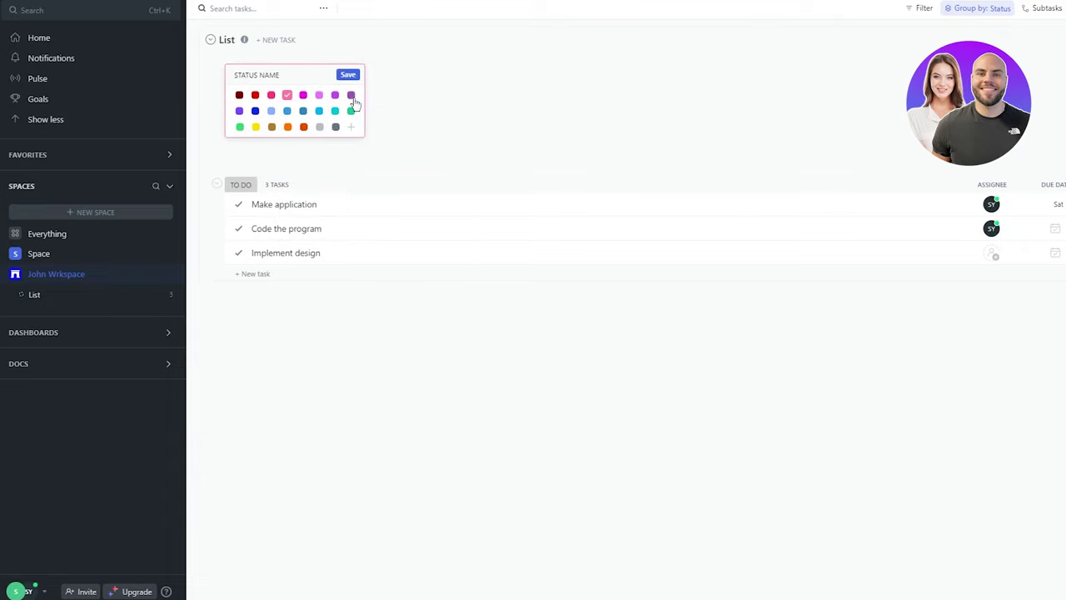
pyautogui.click(351, 97)
pyautogui.write('ON')
pyautogui.press('BackSpace')
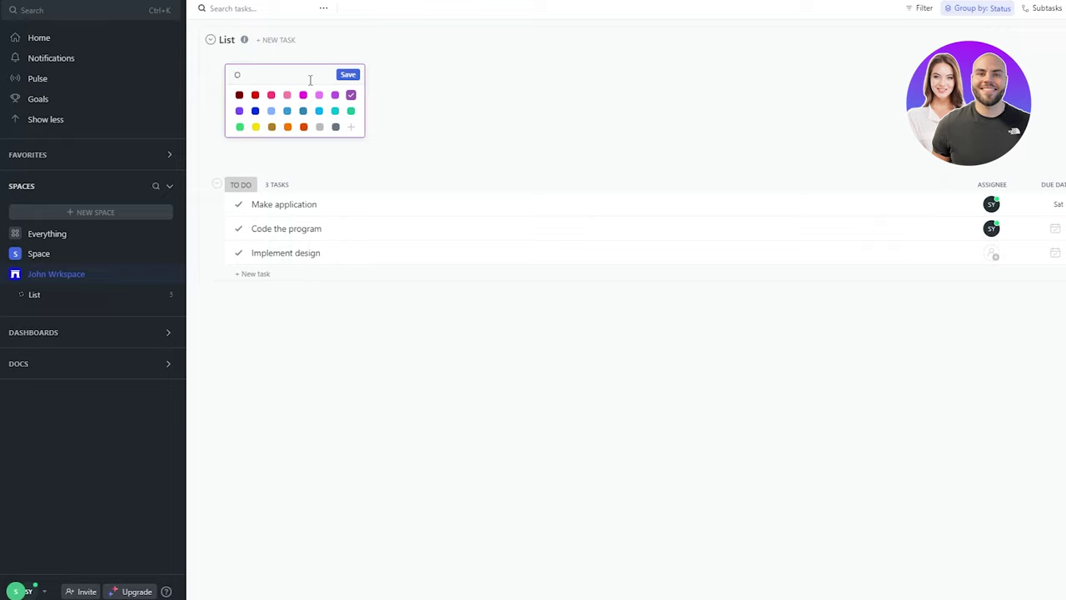
pyautogui.write('NLINE')
pyautogui.click(347, 74)
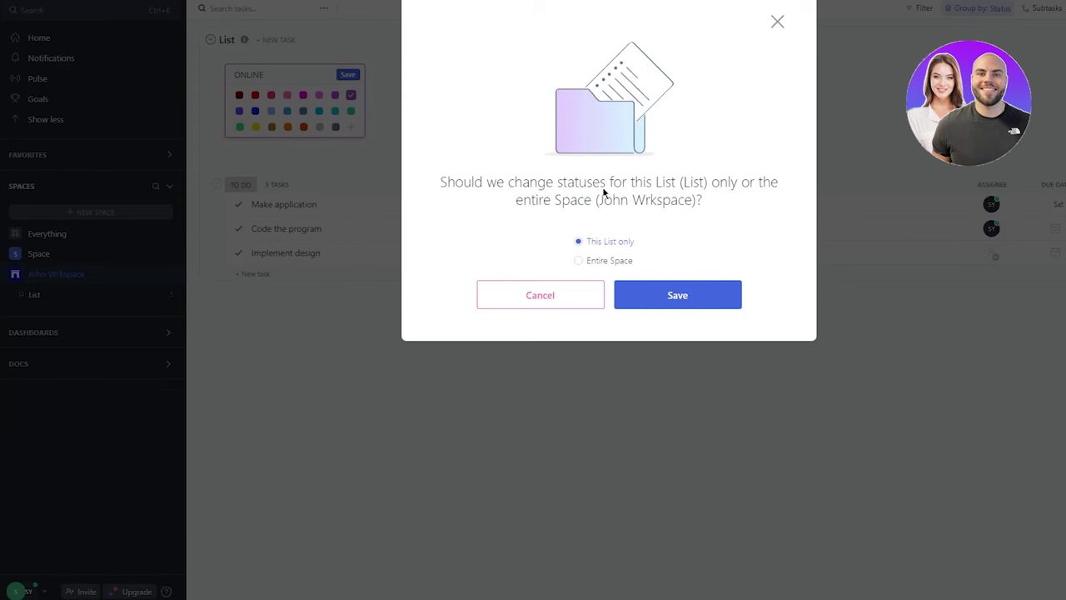
pyautogui.click(640, 305)
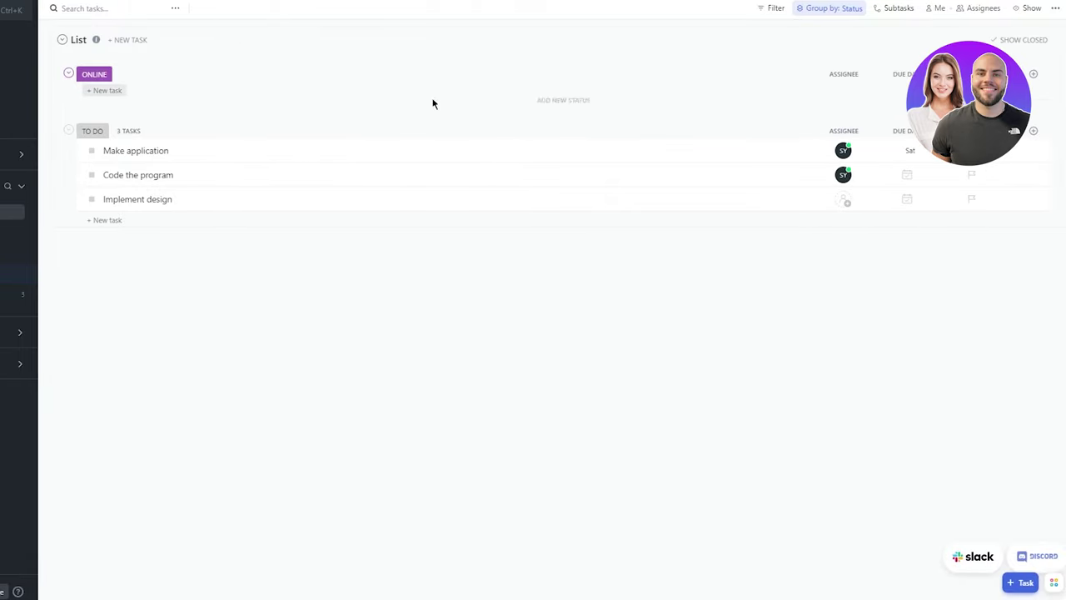
# Add a second status named URGENT in red and save it
pyautogui.click(571, 101)
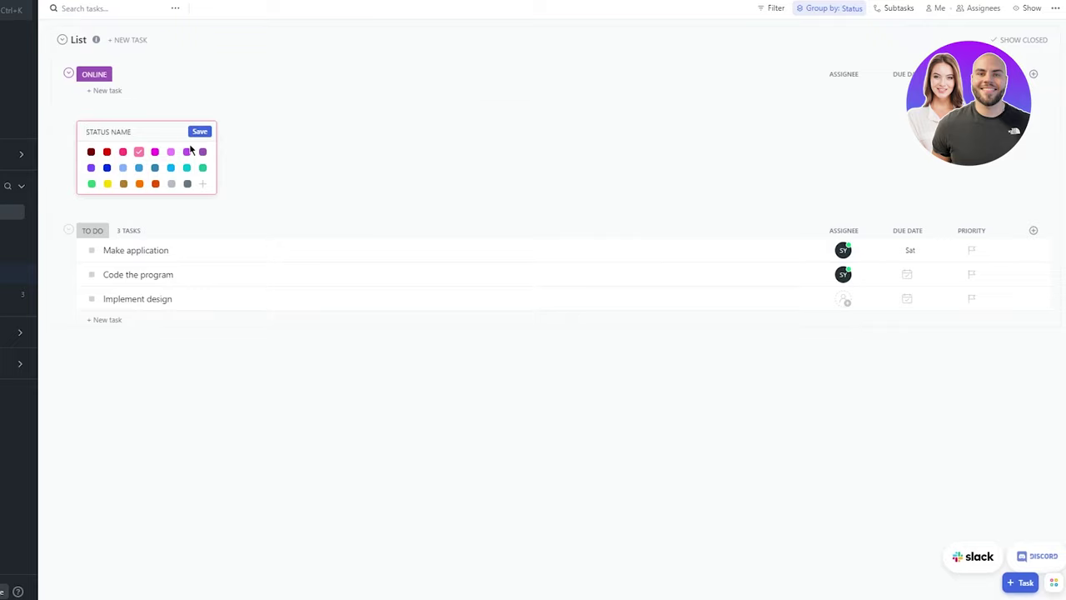
pyautogui.write('URGENT')
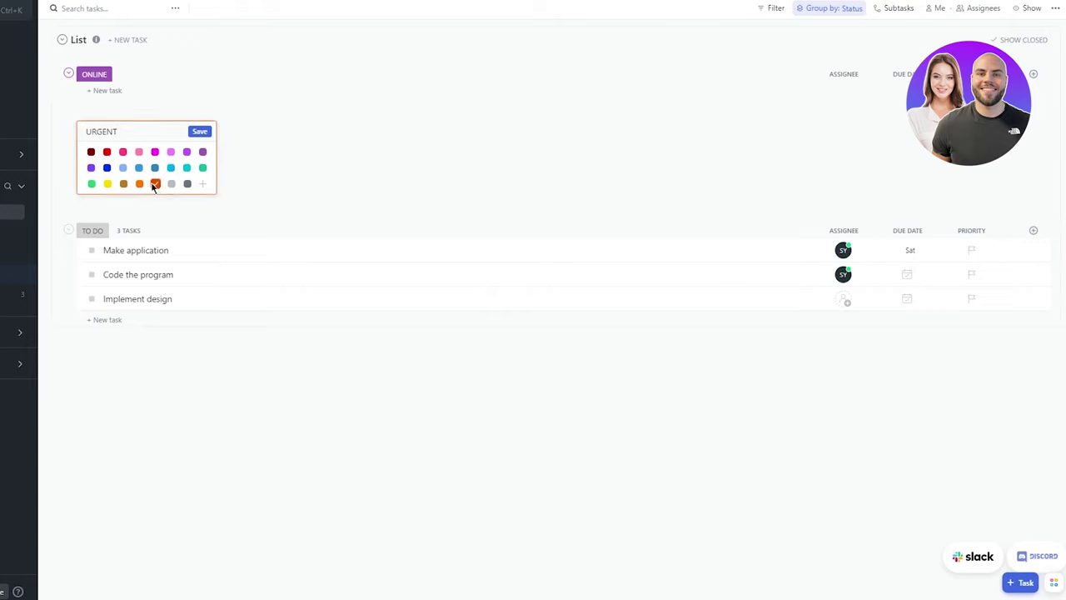
pyautogui.click(122, 152)
pyautogui.click(107, 152)
pyautogui.click(198, 134)
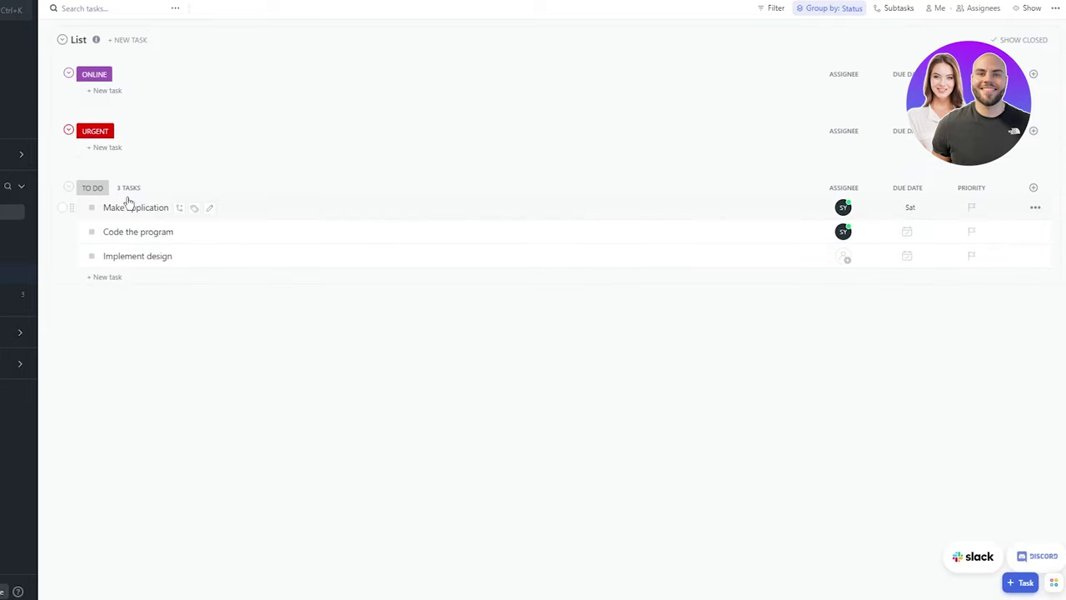
# Drag Make application into URGENT, then open it and cycle its status through ONLINE, URGENT and Complete
pyautogui.moveTo(232, 218); pyautogui.dragTo(280, 180)
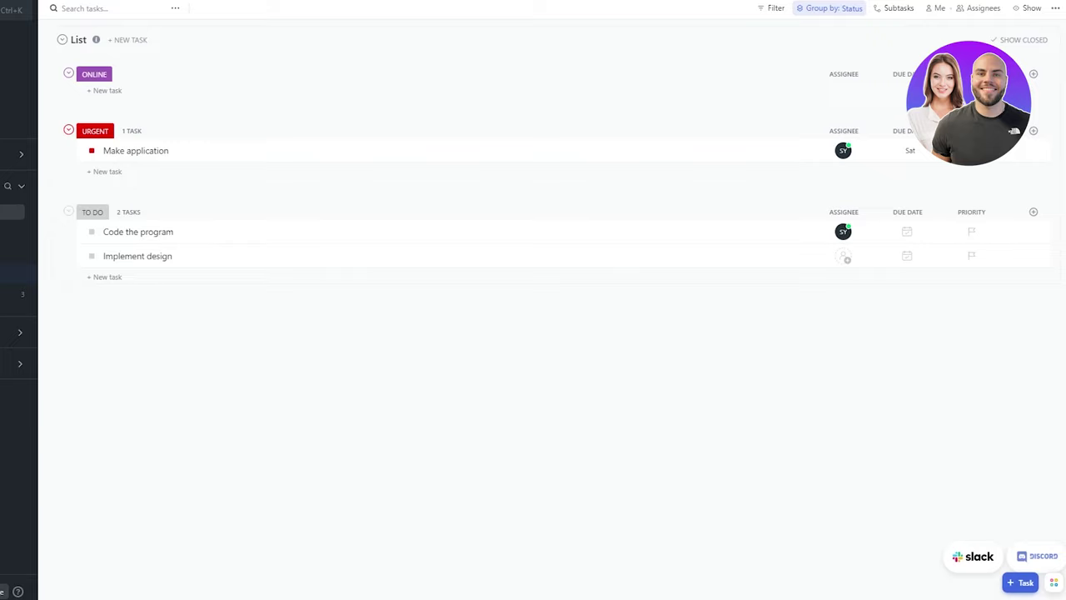
pyautogui.click(417, 148)
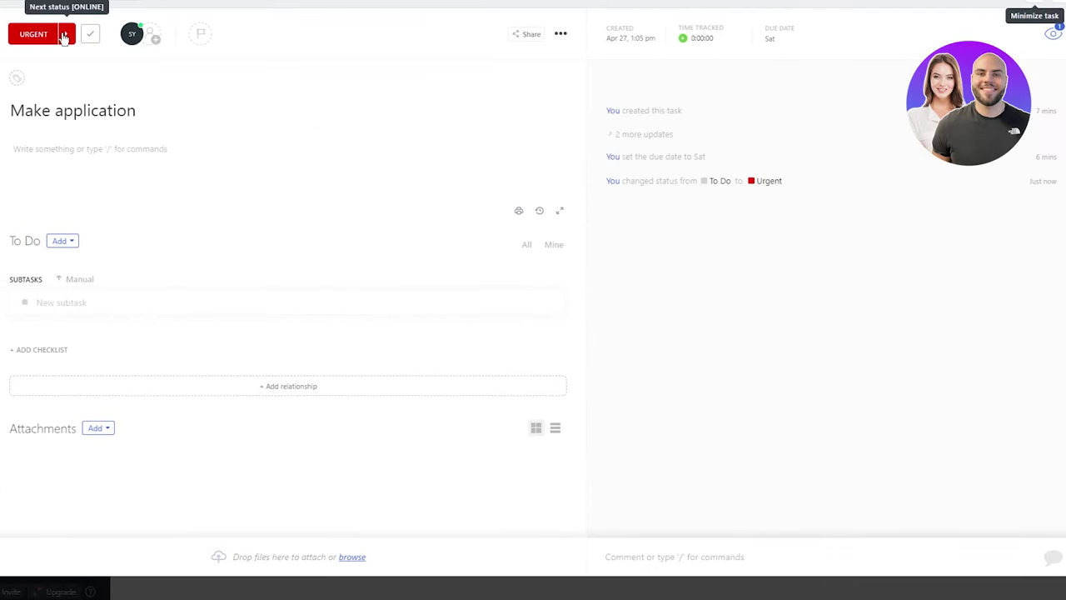
pyautogui.click(64, 38)
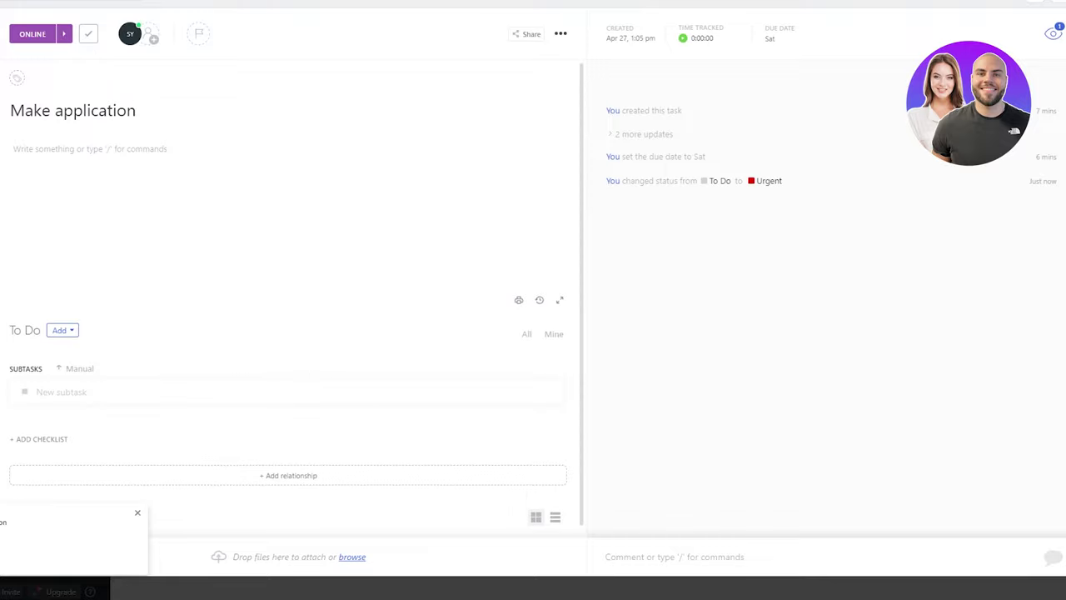
pyautogui.click(64, 35)
pyautogui.click(66, 34)
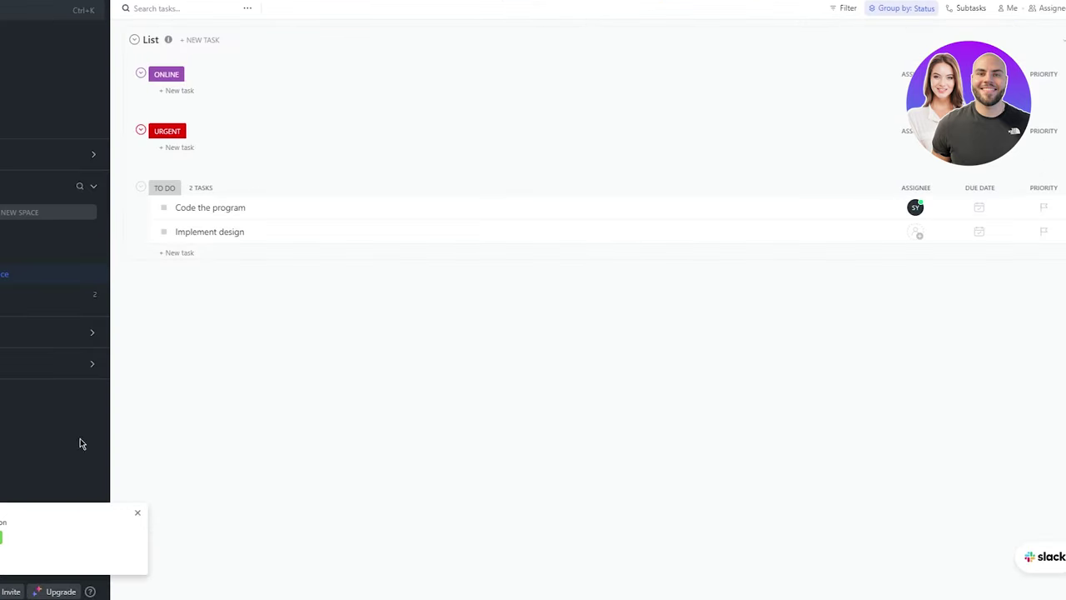
# Undo completing Make application, then drag Code the program and Implement design into ONLINE
pyautogui.click(44, 564)
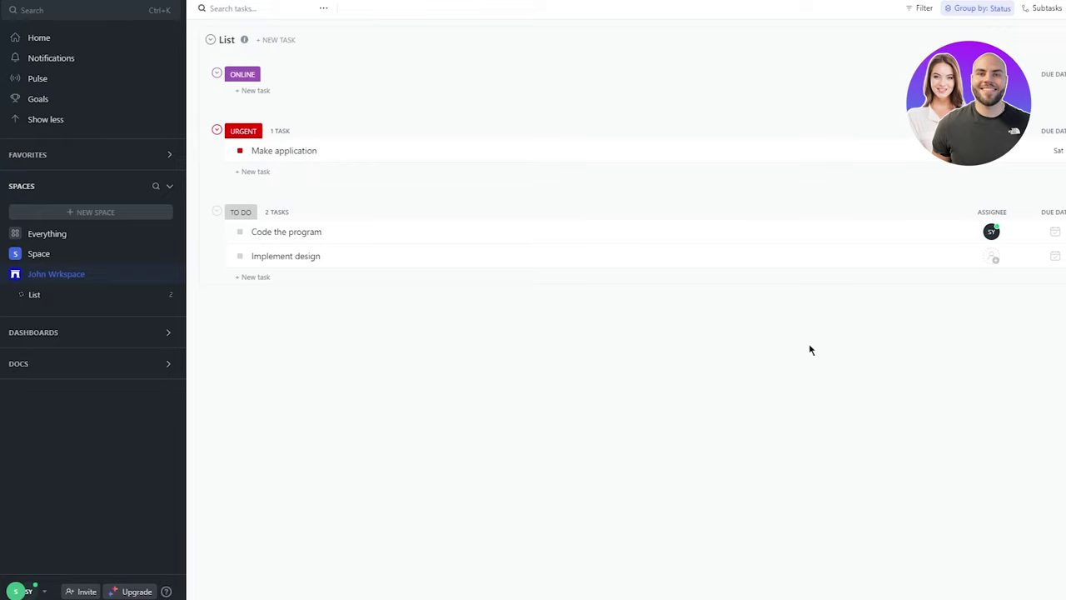
pyautogui.moveTo(430, 228); pyautogui.dragTo(459, 83)
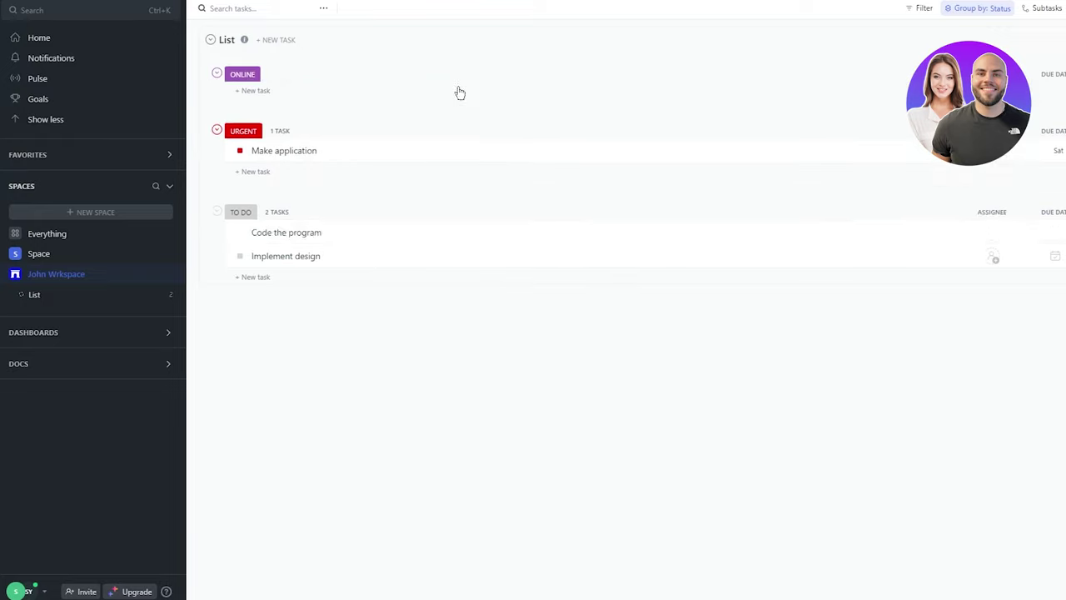
pyautogui.moveTo(403, 263); pyautogui.dragTo(429, 111)
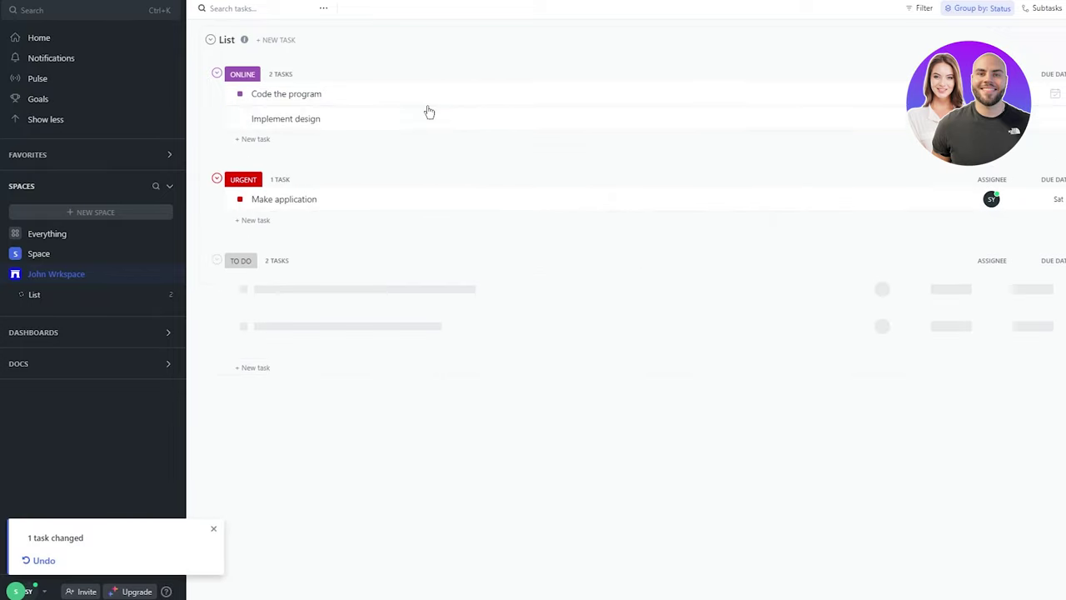
# Nest Implement design as a subtask of Make application, then switch to the Board view
pyautogui.moveTo(438, 206); pyautogui.dragTo(453, 236)
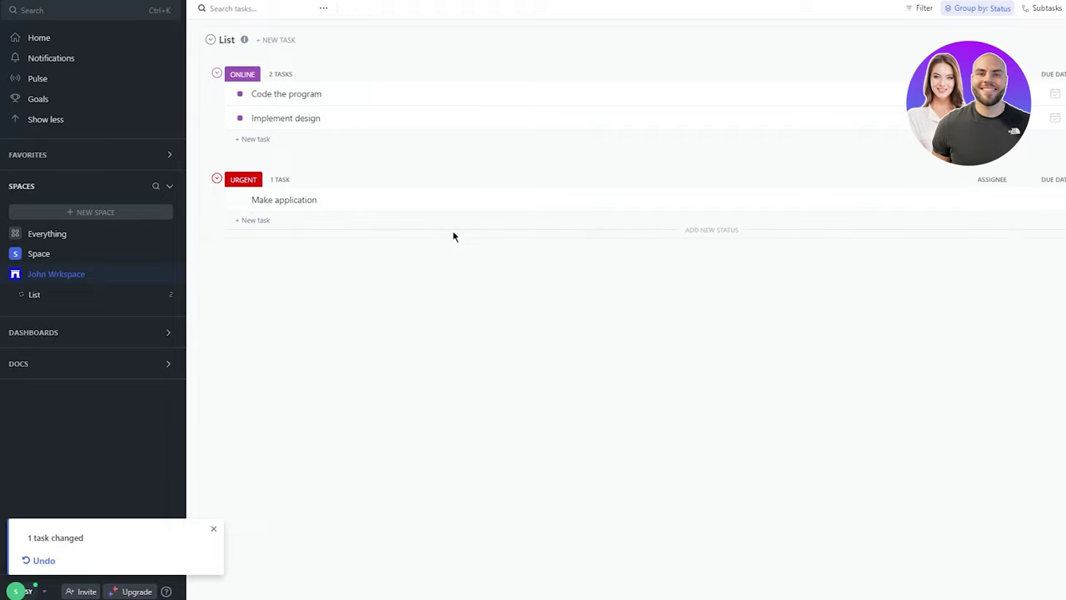
pyautogui.moveTo(429, 117); pyautogui.dragTo(483, 180)
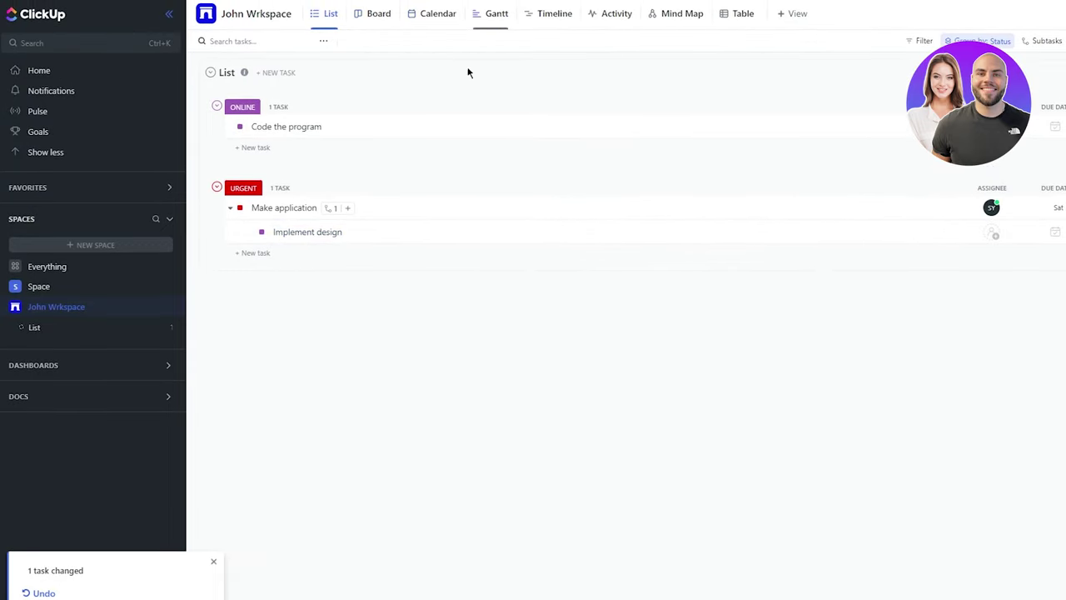
pyautogui.click(388, 17)
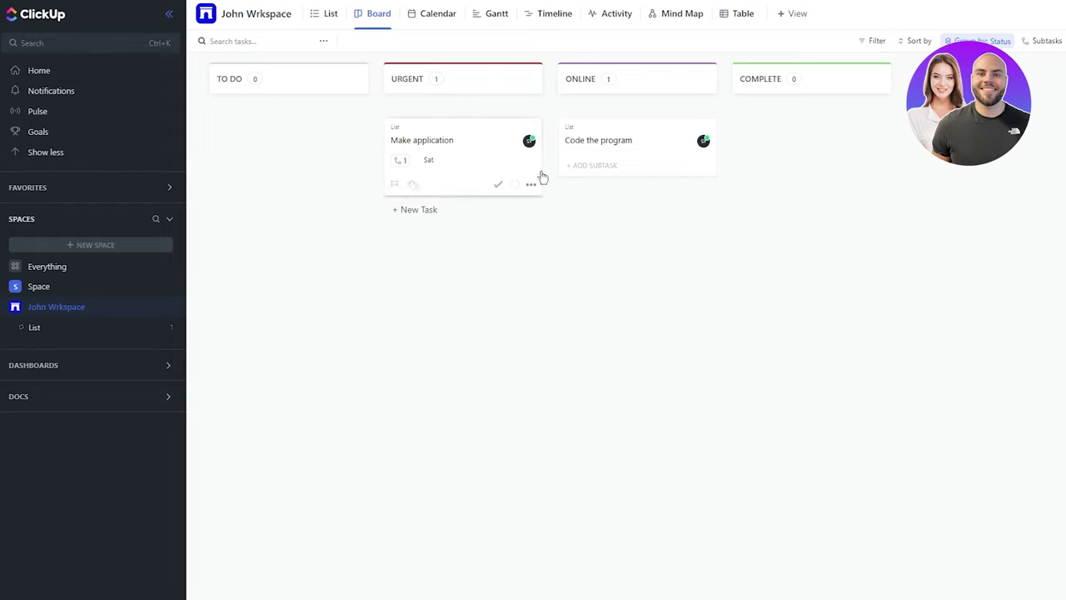
# On the Board, keep Make application in URGENT, move Code the program to COMPLETE, and show Calendar
pyautogui.moveTo(599, 202)
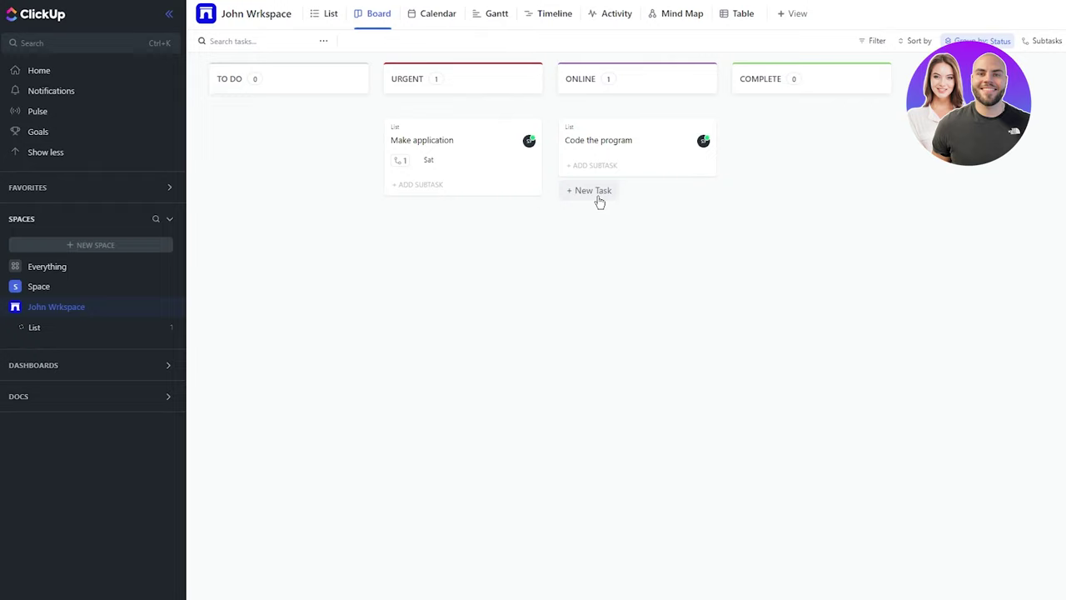
pyautogui.moveTo(483, 172); pyautogui.dragTo(488, 129)
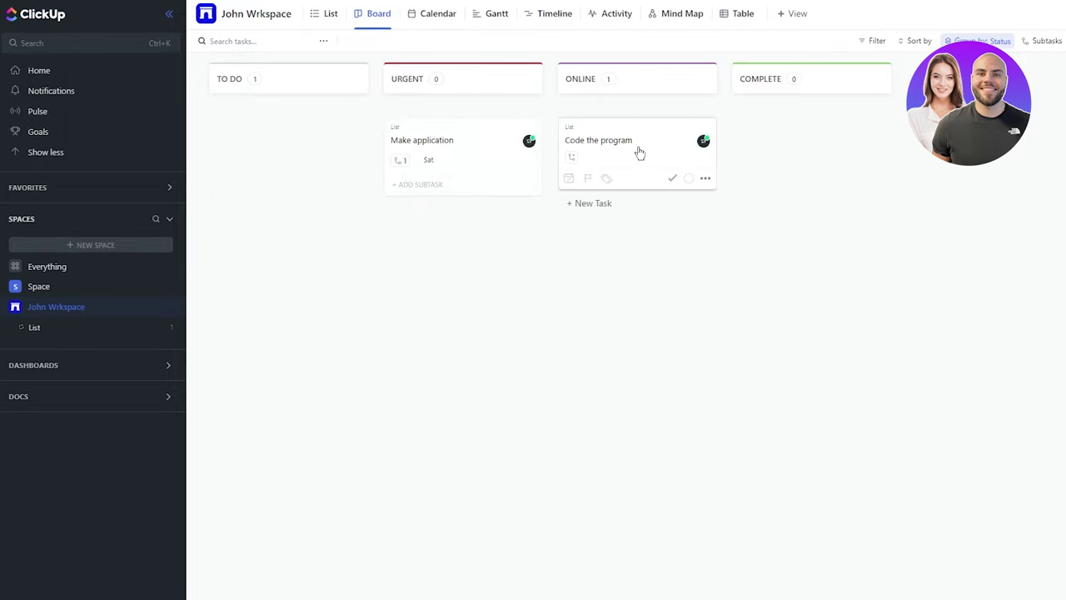
pyautogui.moveTo(638, 153); pyautogui.dragTo(824, 125)
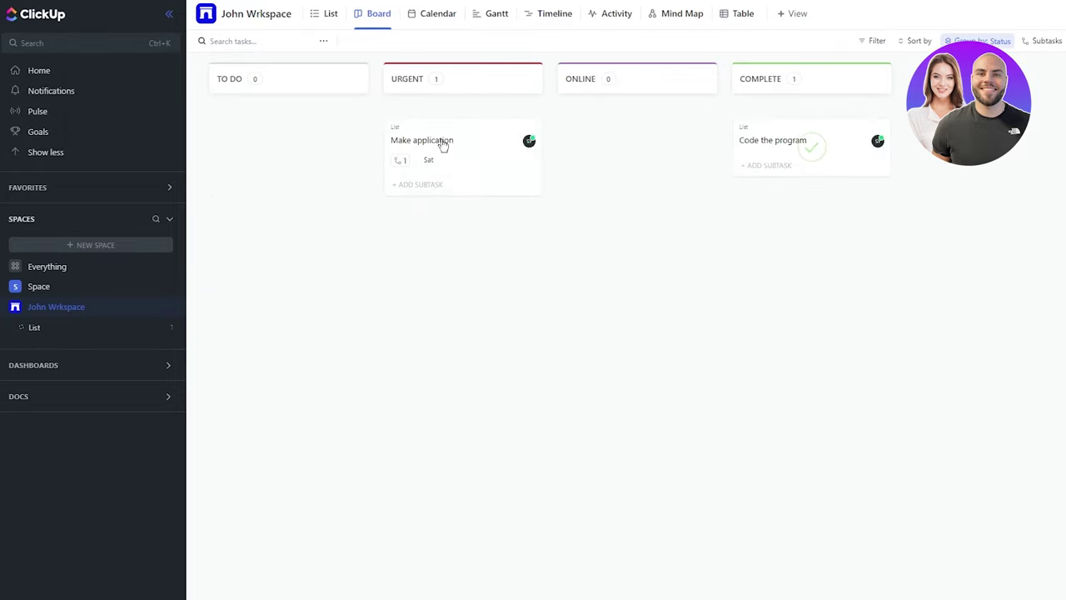
pyautogui.click(431, 26)
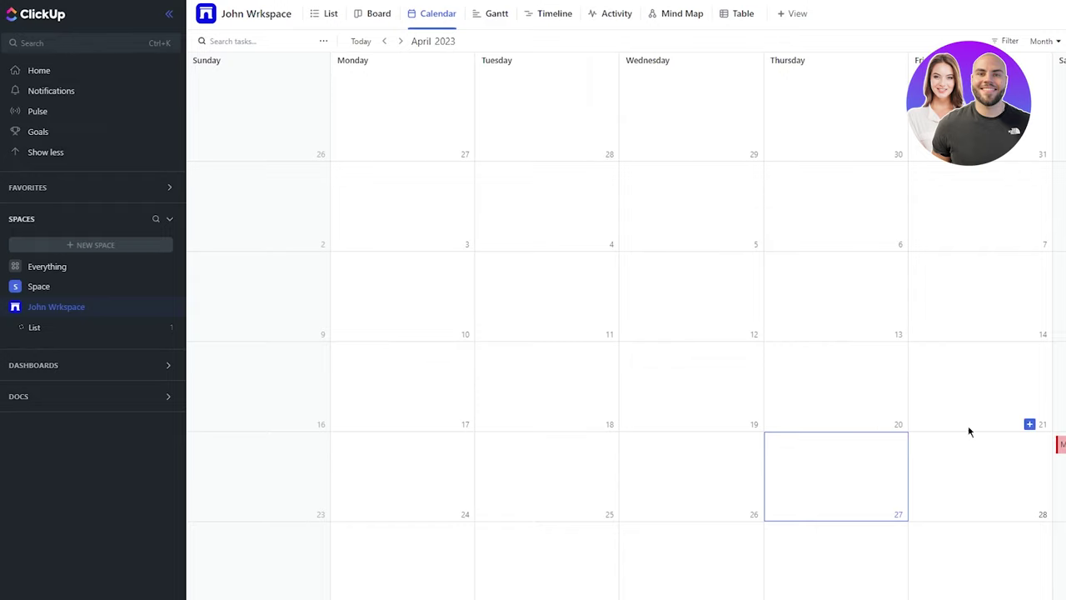
# Drag Make application from April 29 to Thursday April 27, then view the Gantt chart
pyautogui.moveTo(974, 448); pyautogui.dragTo(658, 456)
pyautogui.click(354, 14)
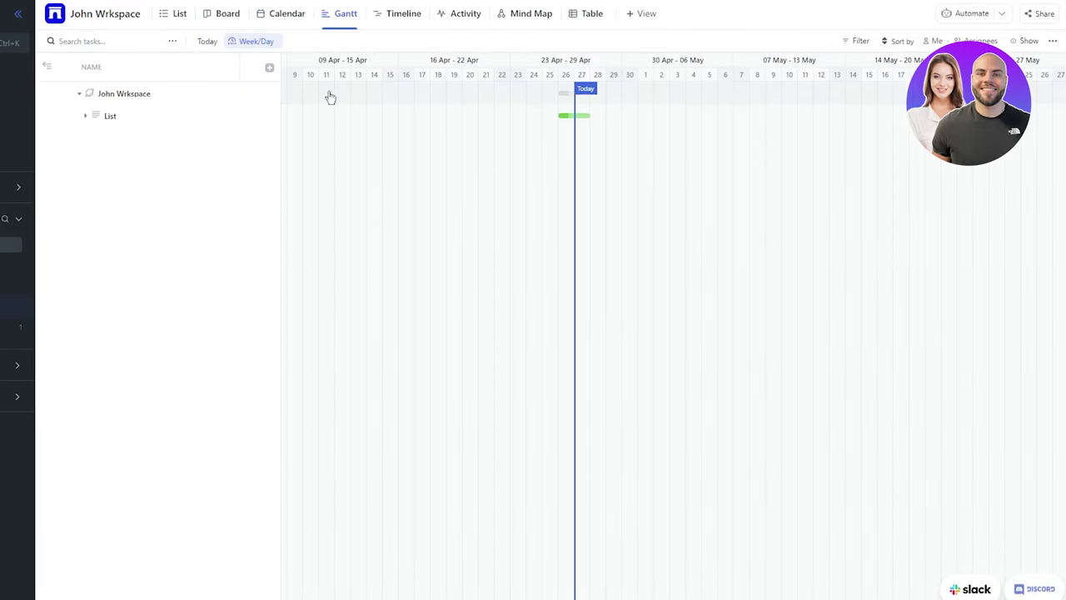
pyautogui.moveTo(328, 97); pyautogui.dragTo(513, 108)
pyautogui.moveTo(513, 247); pyautogui.dragTo(307, 234)
# Show the Activity feed of today's status and due-date edits
pyautogui.click(456, 18)
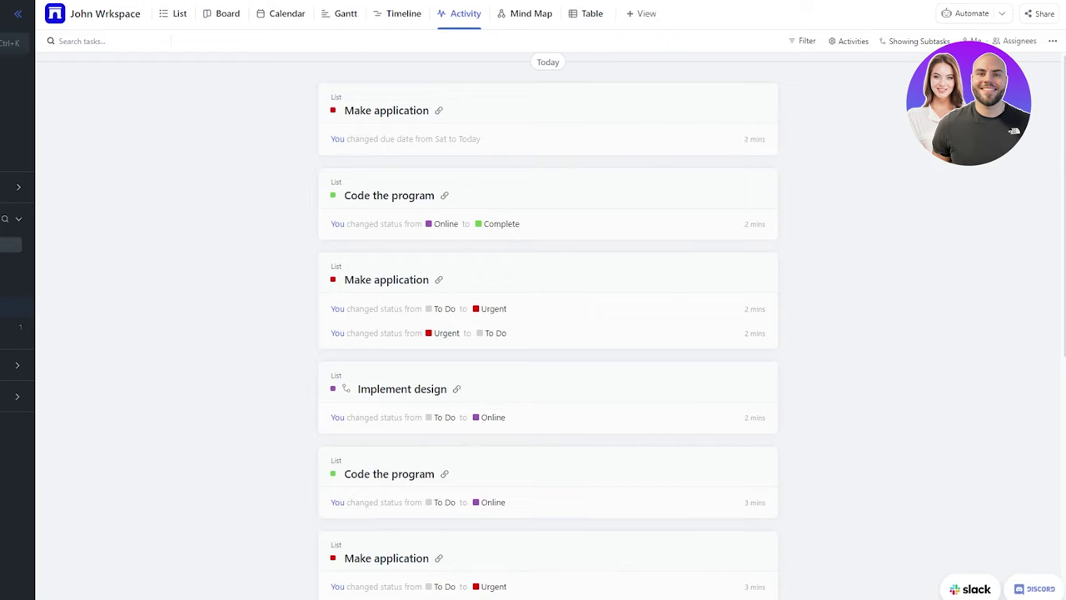
# Open the Automations window from the Automate button at top right
pyautogui.click(971, 13)
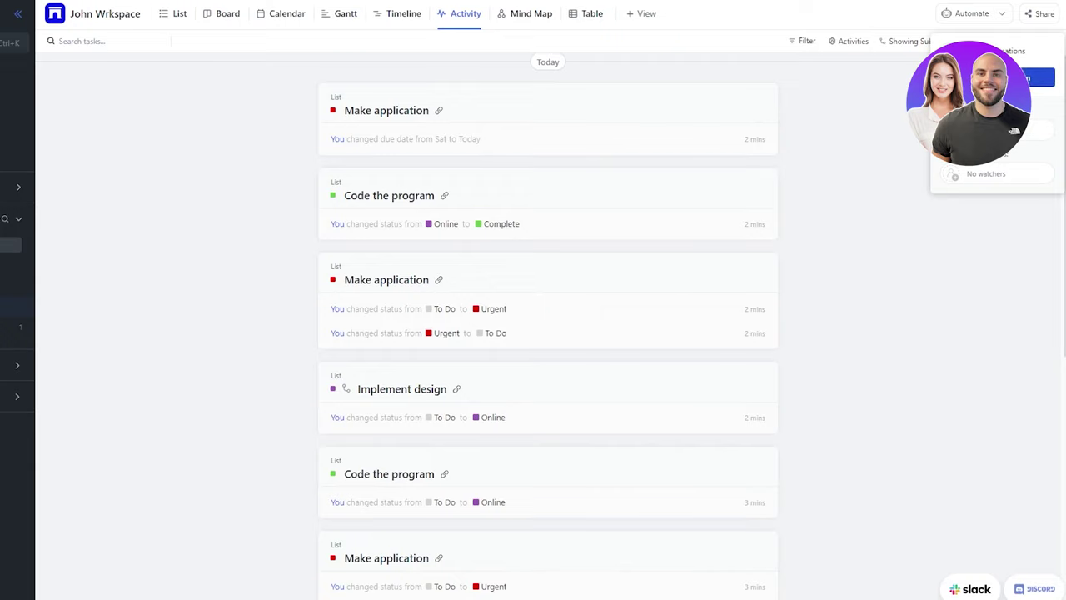
pyautogui.click(1033, 78)
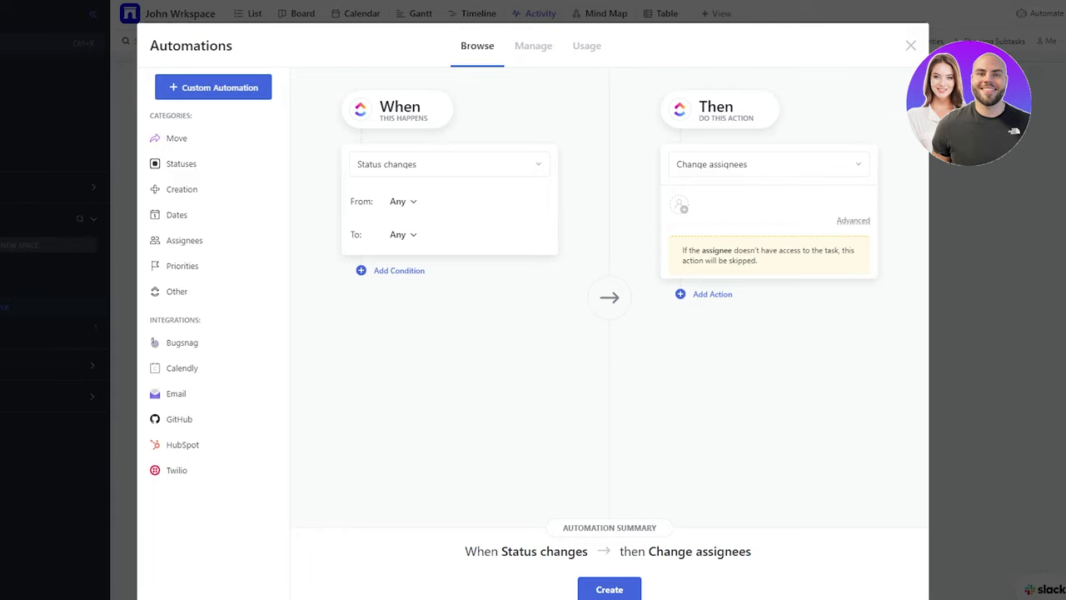
# Set the trigger to Status changes from URGENT to ONLINE
pyautogui.click(455, 164)
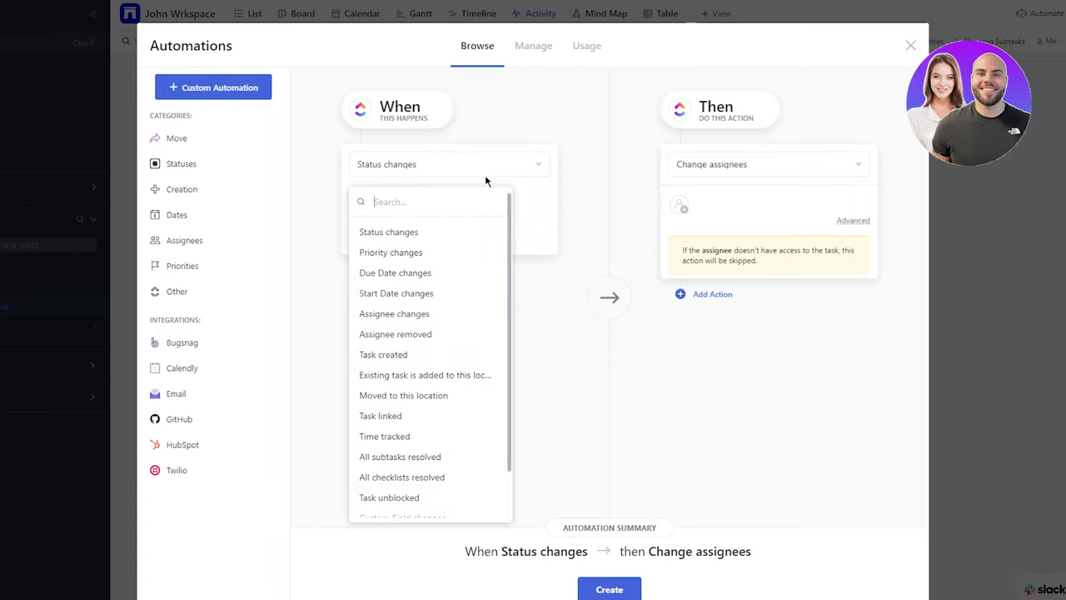
pyautogui.click(415, 234)
pyautogui.click(404, 205)
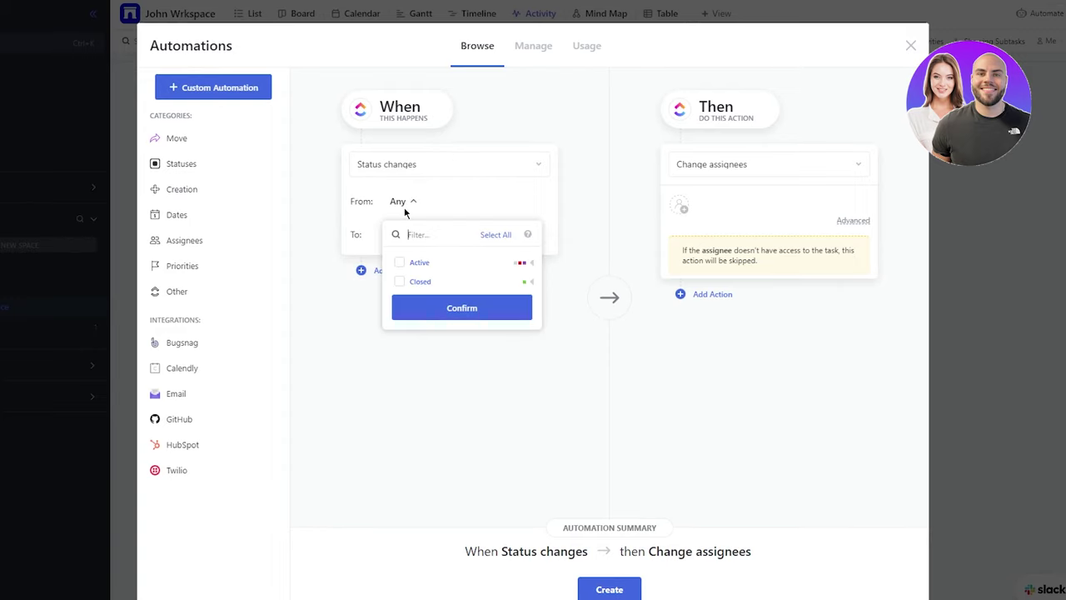
pyautogui.click(398, 262)
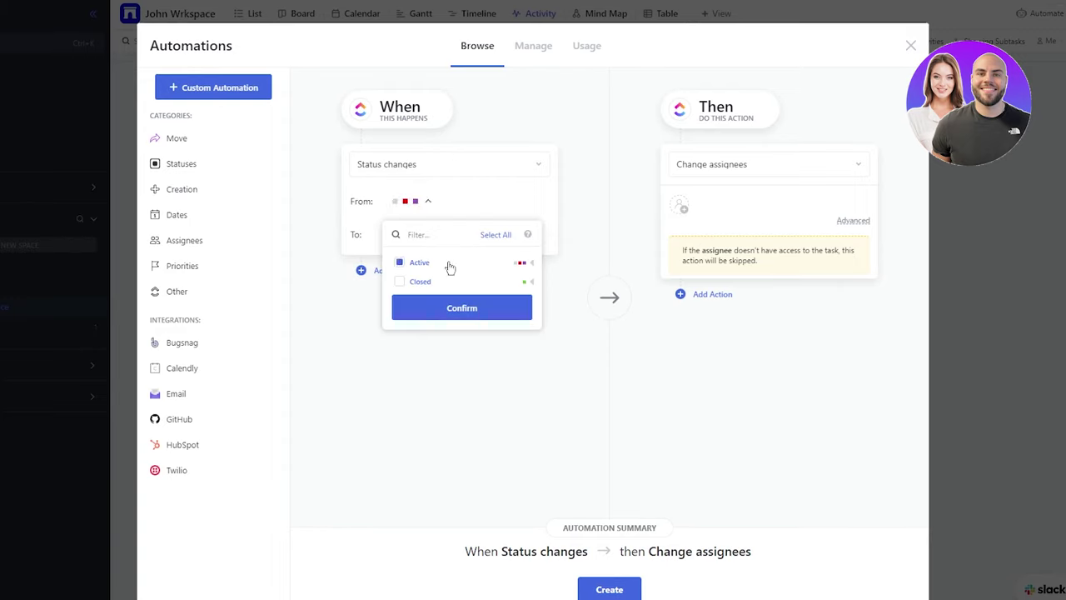
pyautogui.click(533, 264)
pyautogui.click(399, 262)
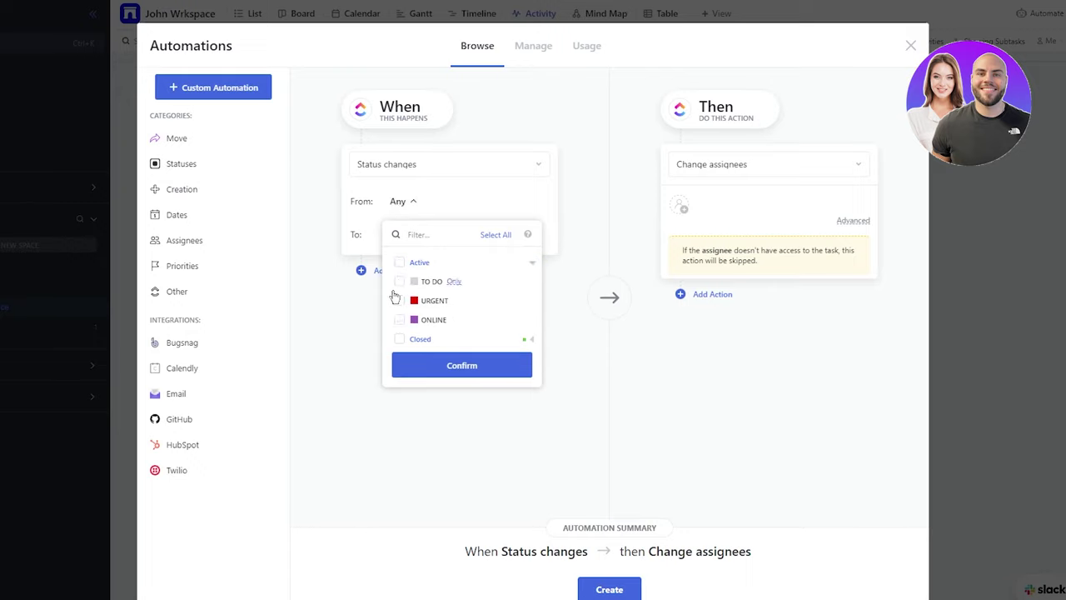
pyautogui.click(399, 300)
pyautogui.click(403, 234)
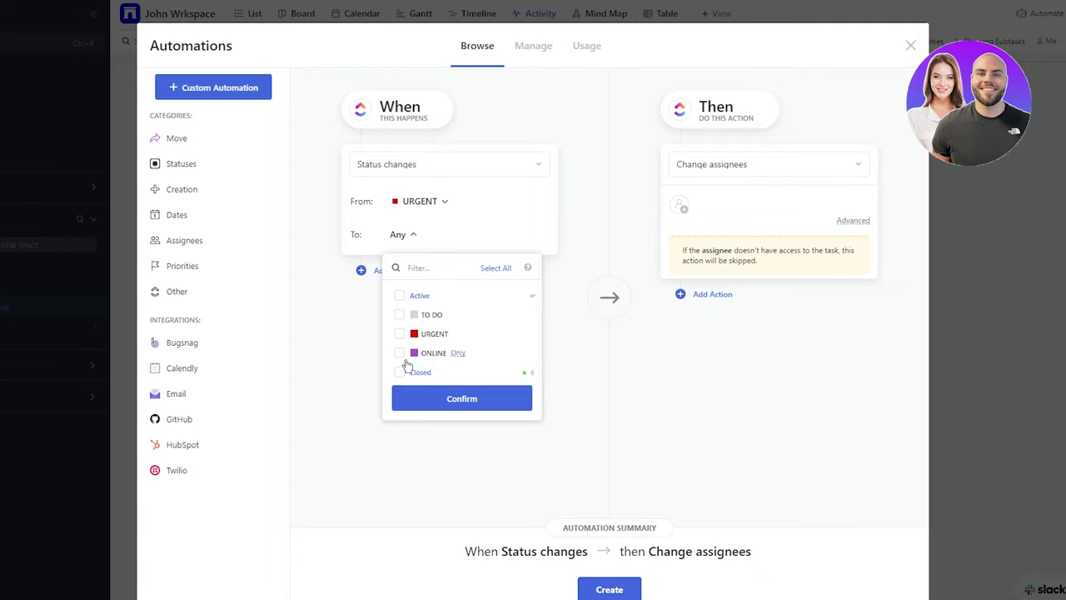
pyautogui.click(399, 352)
pyautogui.click(434, 399)
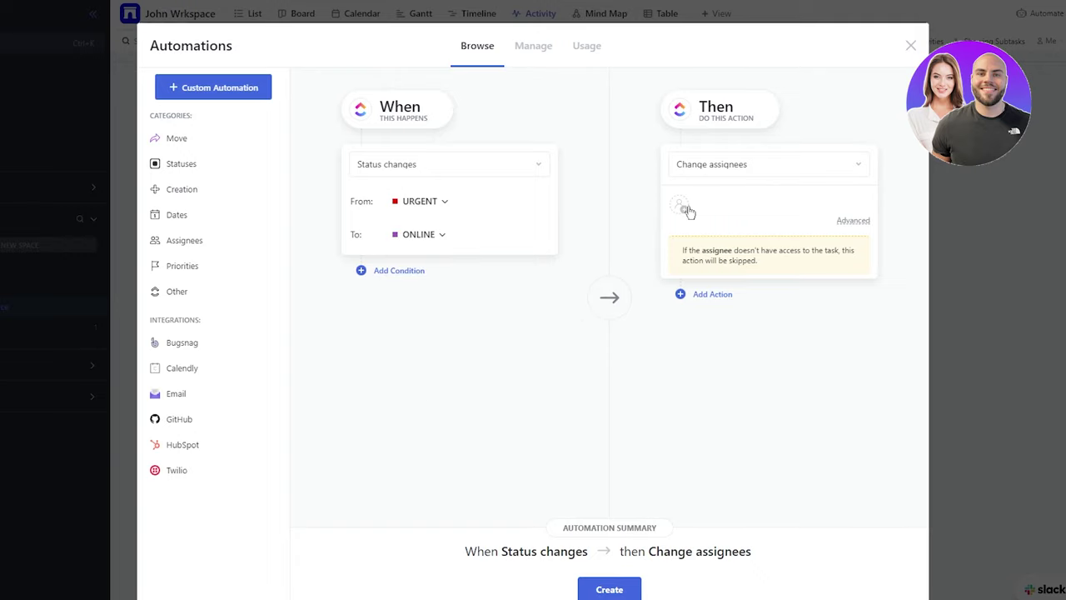
# Choose the Create a task action and name the task 'new task for test'
pyautogui.click(741, 169)
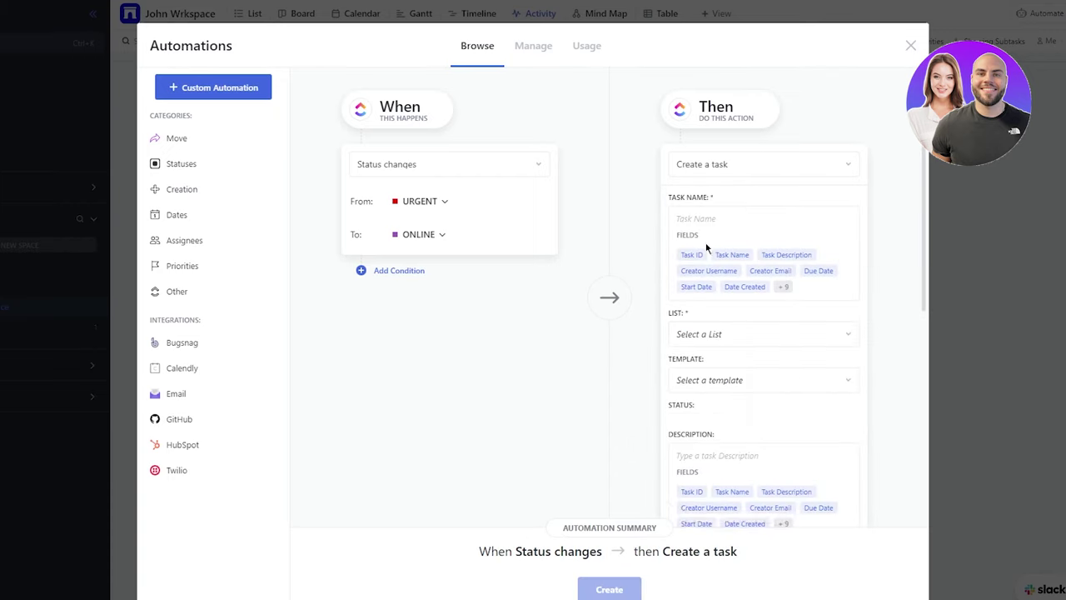
pyautogui.click(729, 254)
pyautogui.click(734, 216)
pyautogui.write('ne')
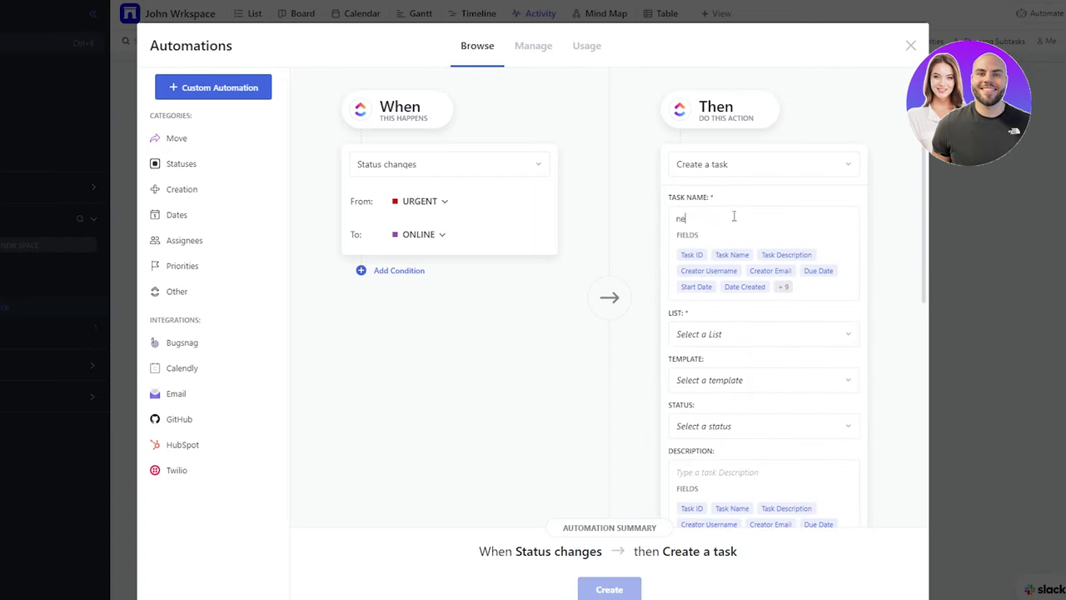
pyautogui.write('w task for test')
pyautogui.scroll(-4, 721, 325)
pyautogui.scroll(2, 737, 250)
# Put the new task in List and create the automation
pyautogui.click(740, 165)
pyautogui.click(725, 219)
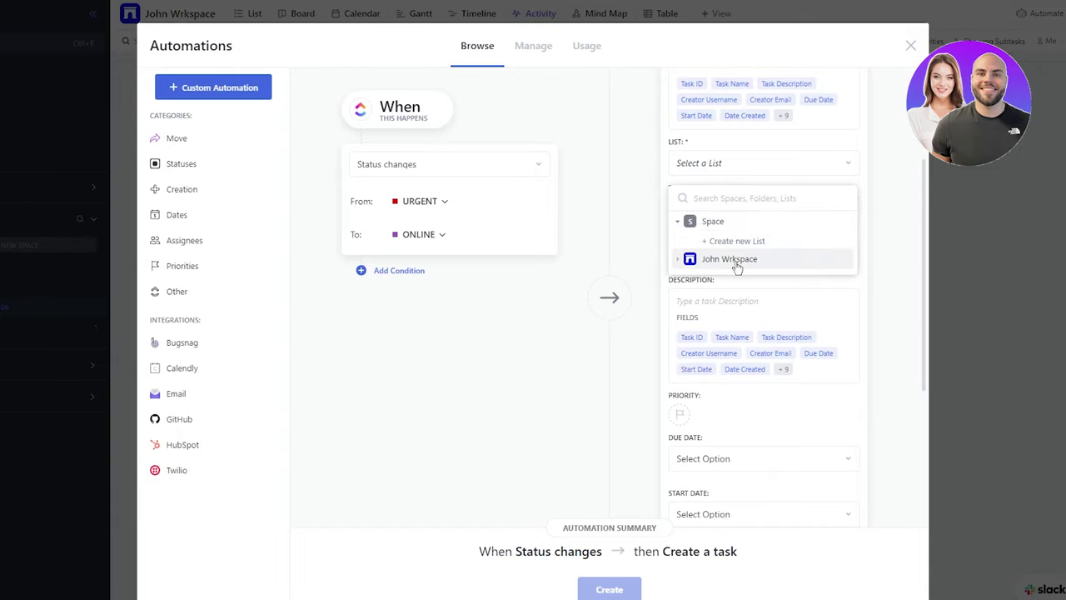
pyautogui.click(733, 259)
pyautogui.click(727, 283)
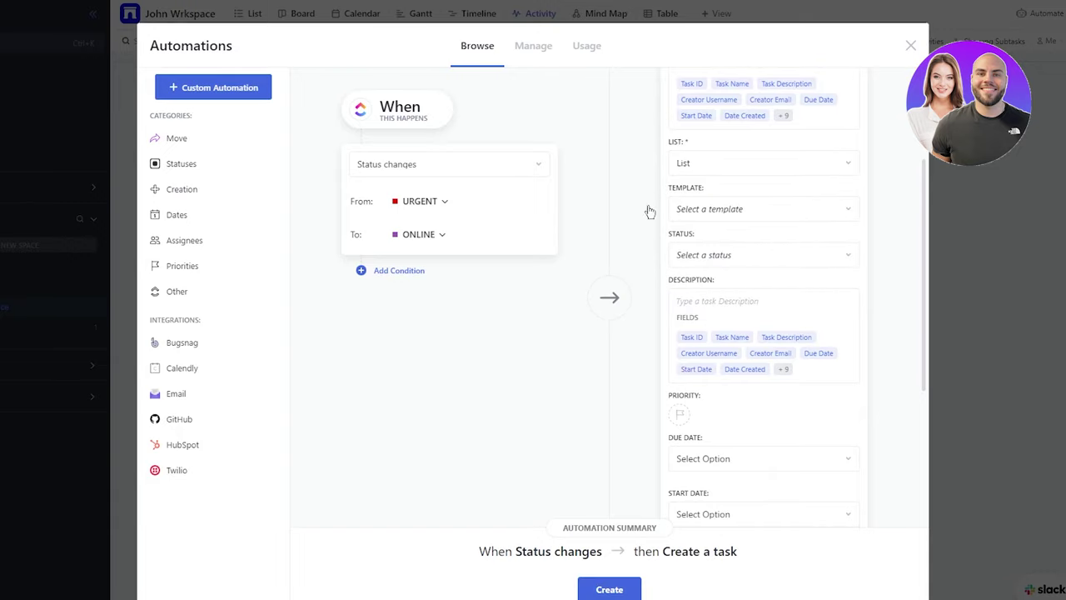
pyautogui.click(752, 217)
pyautogui.click(846, 44)
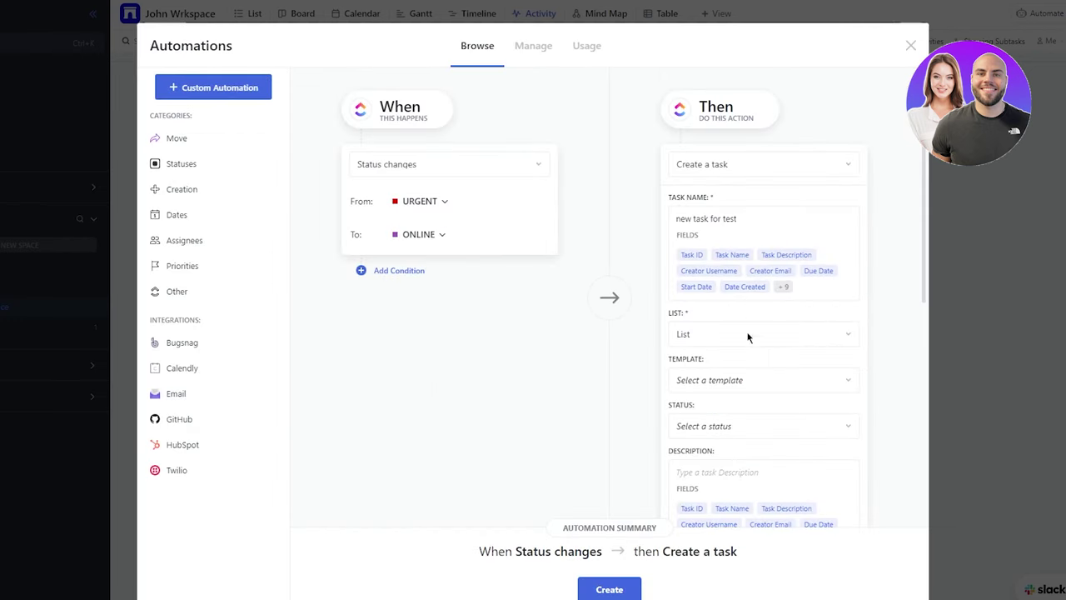
pyautogui.scroll(-4, 749, 336)
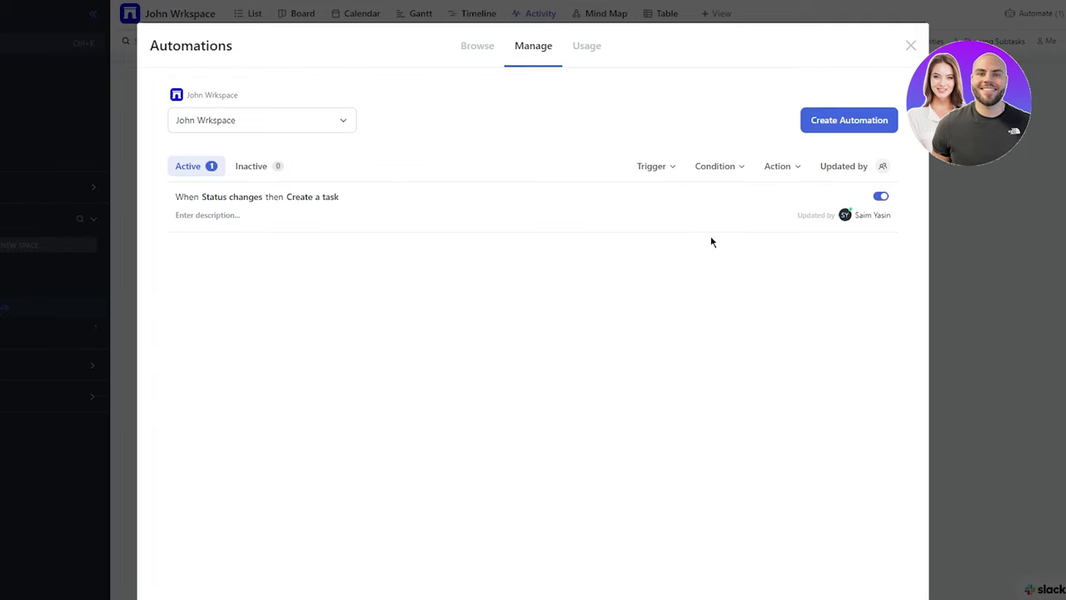
# Go to the Browse tab, then close the Automations dialog back to the Activity feed
pyautogui.click(482, 46)
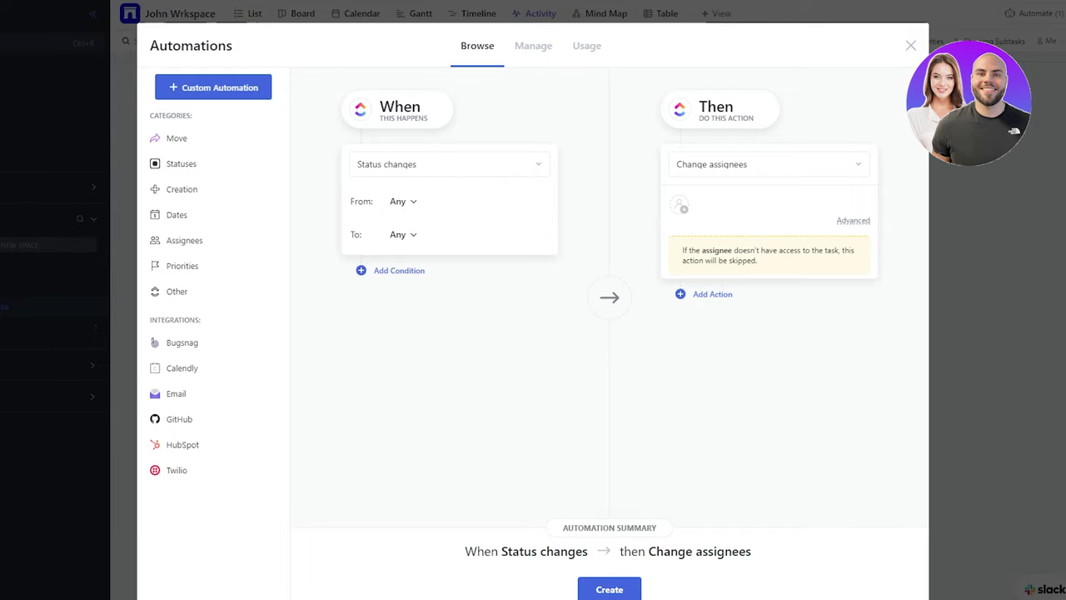
pyautogui.click(909, 45)
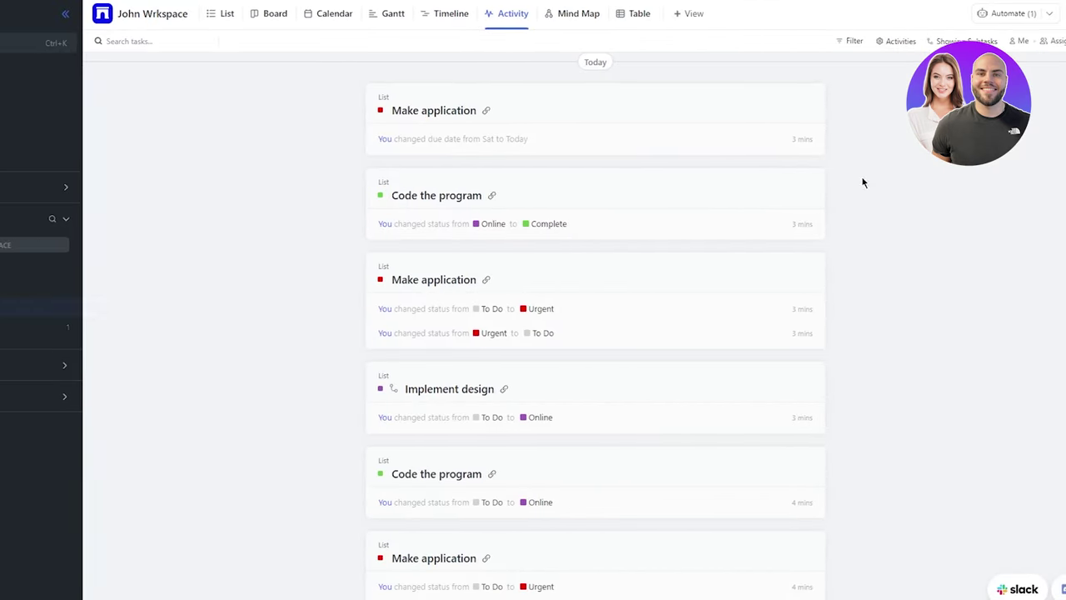
# Move Make application from URGENT to ONLINE on the Board; 'new task for test' then appears under TO DO
pyautogui.click(185, 14)
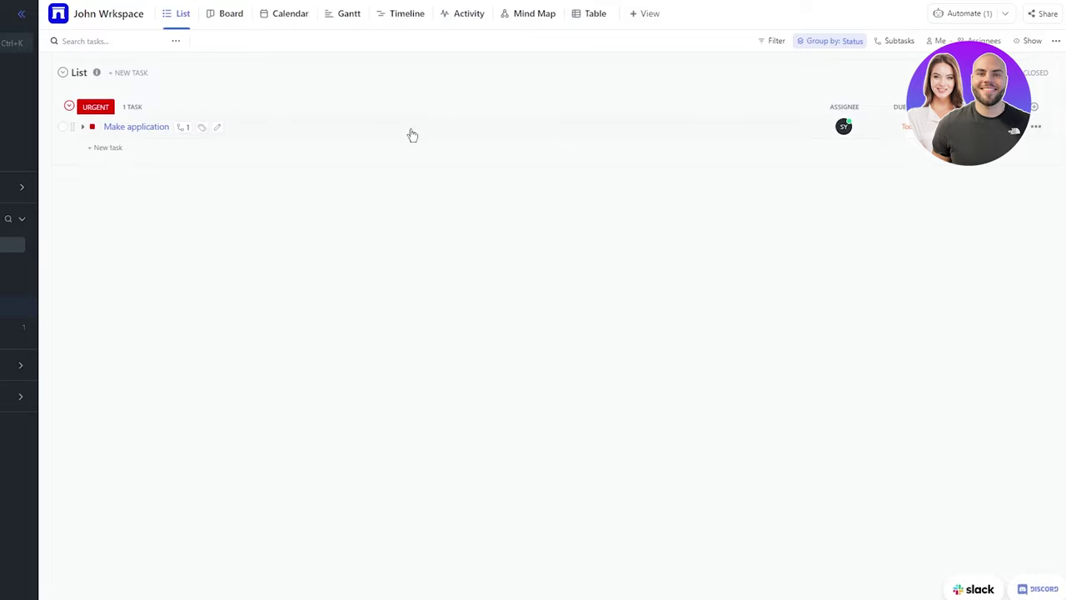
pyautogui.moveTo(411, 133); pyautogui.dragTo(283, 83)
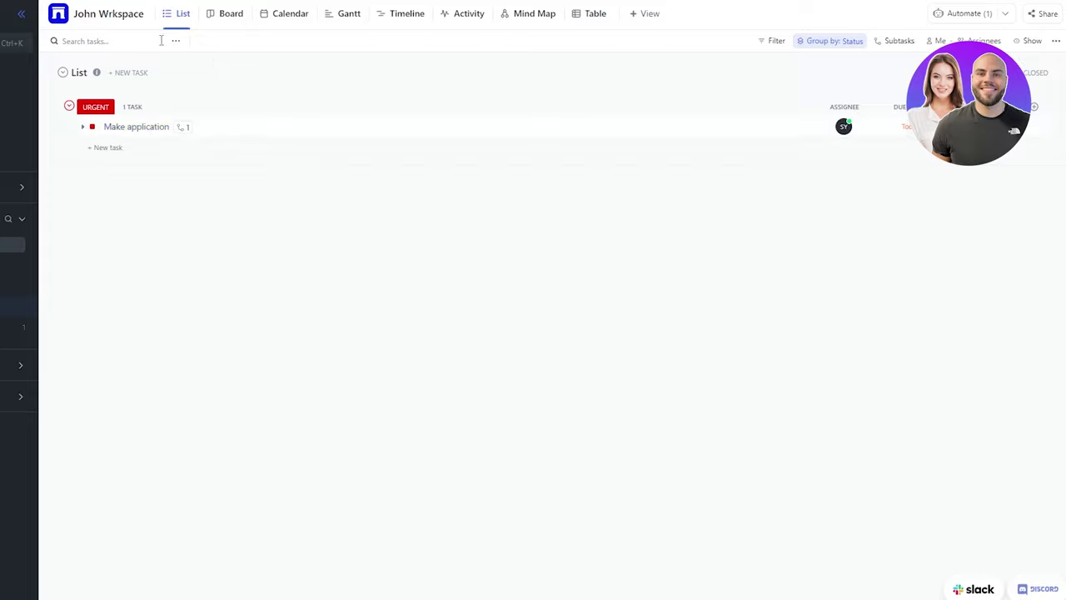
pyautogui.click(231, 13)
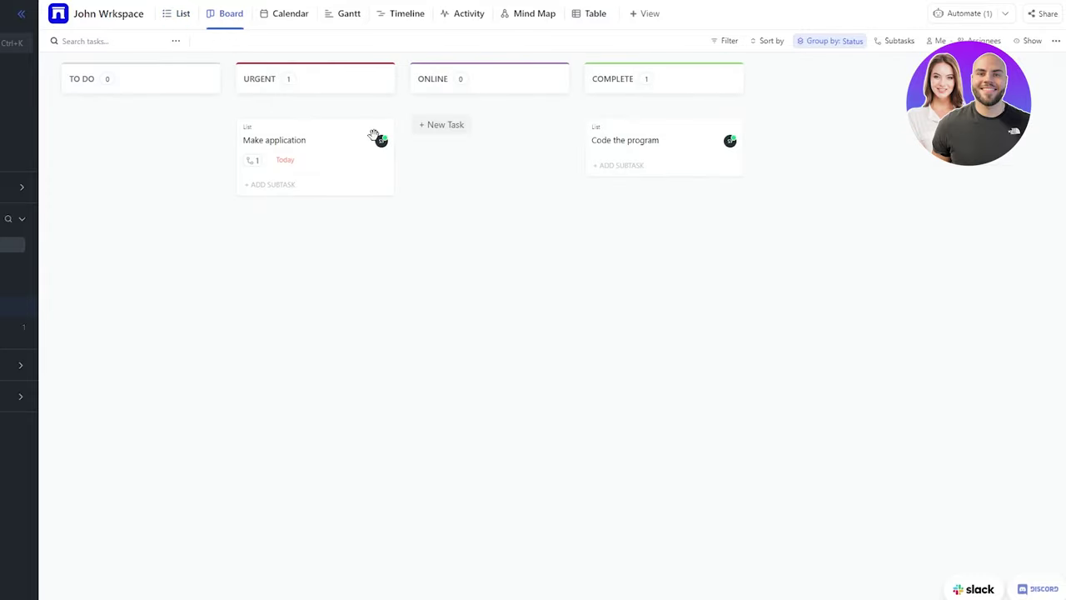
pyautogui.moveTo(300, 145); pyautogui.dragTo(478, 117)
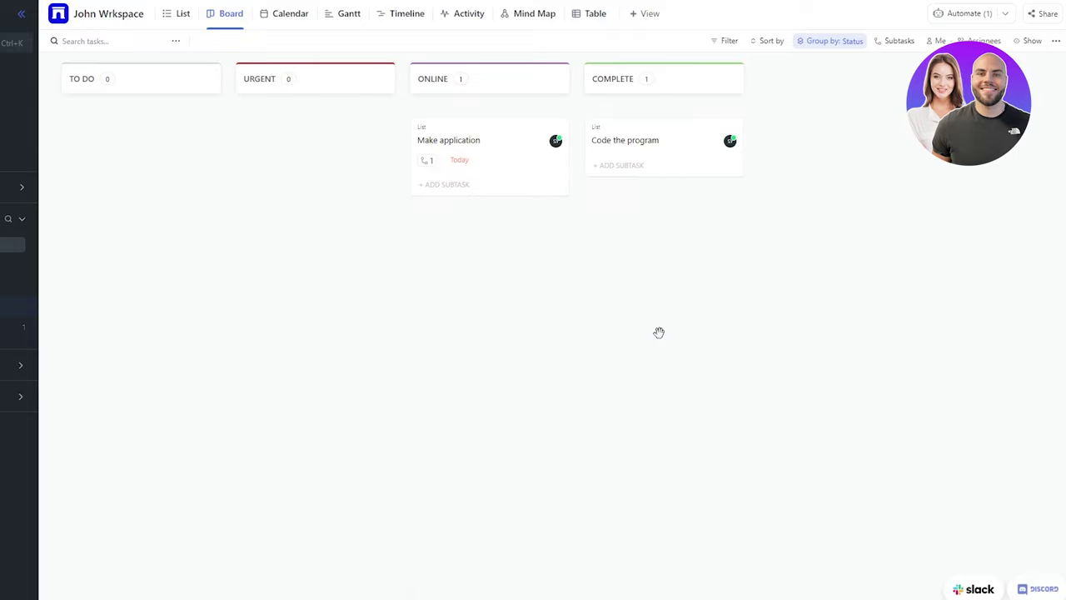
pyautogui.click(176, 13)
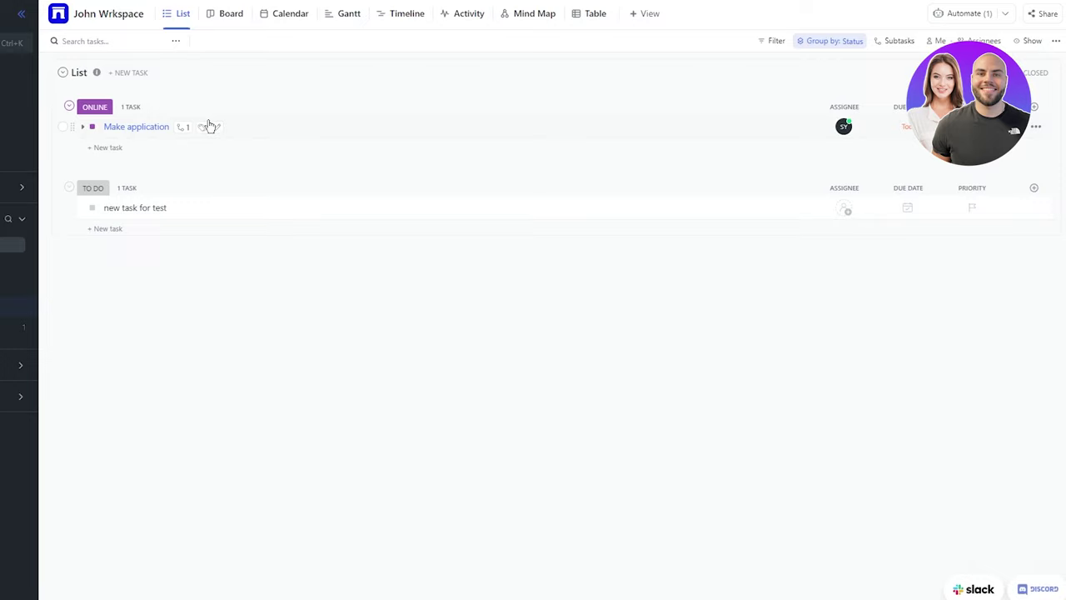